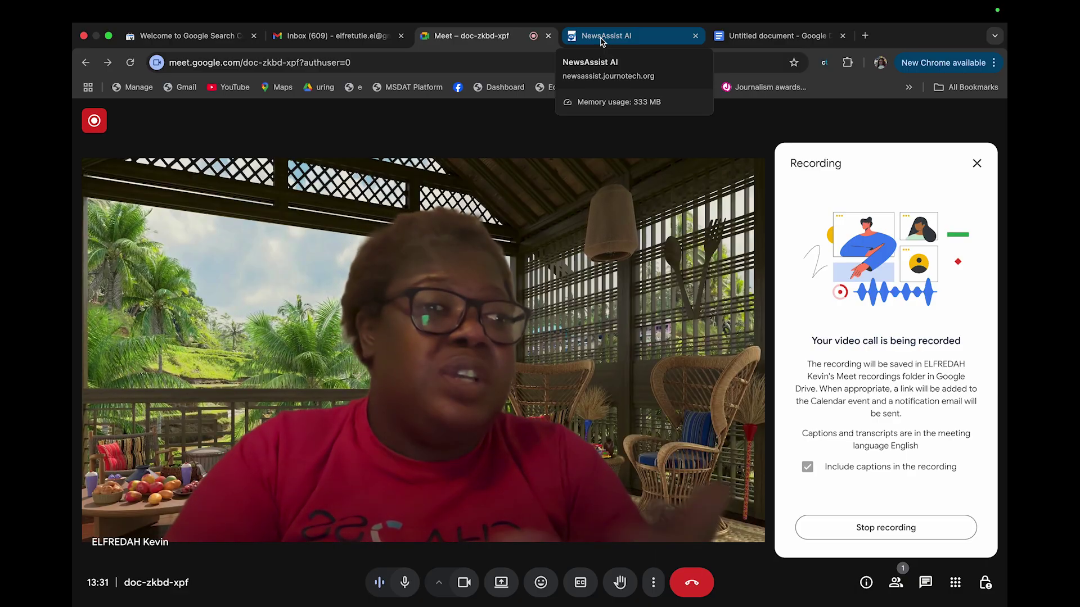
Leave the Meet call for the NewsAssist AI tab and reload that page
{"action": "left_click", "coordinate": [602, 37]}
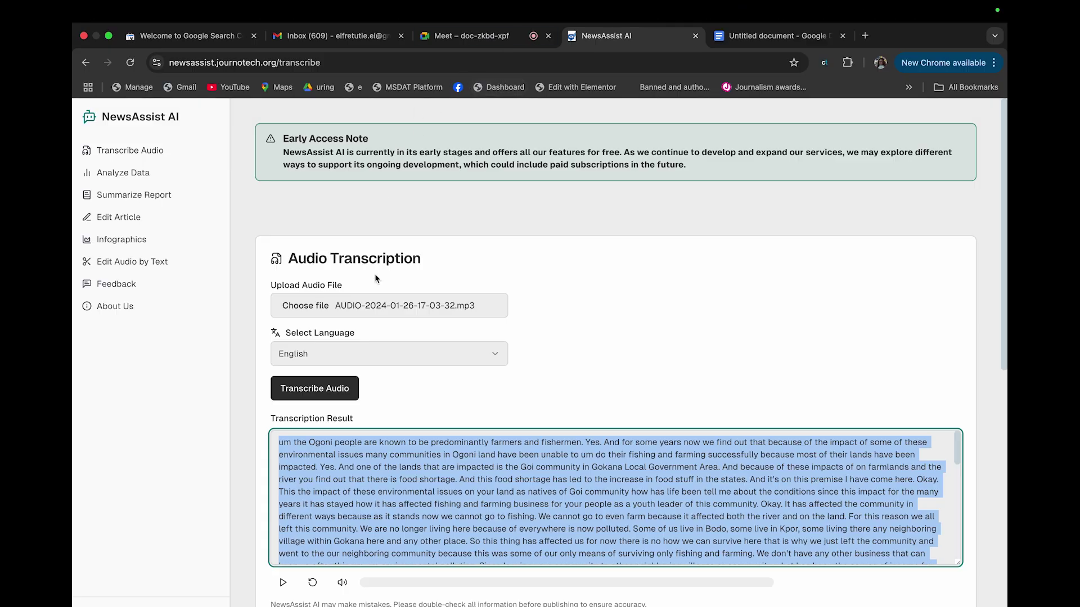
{"action": "left_click", "coordinate": [130, 63]}
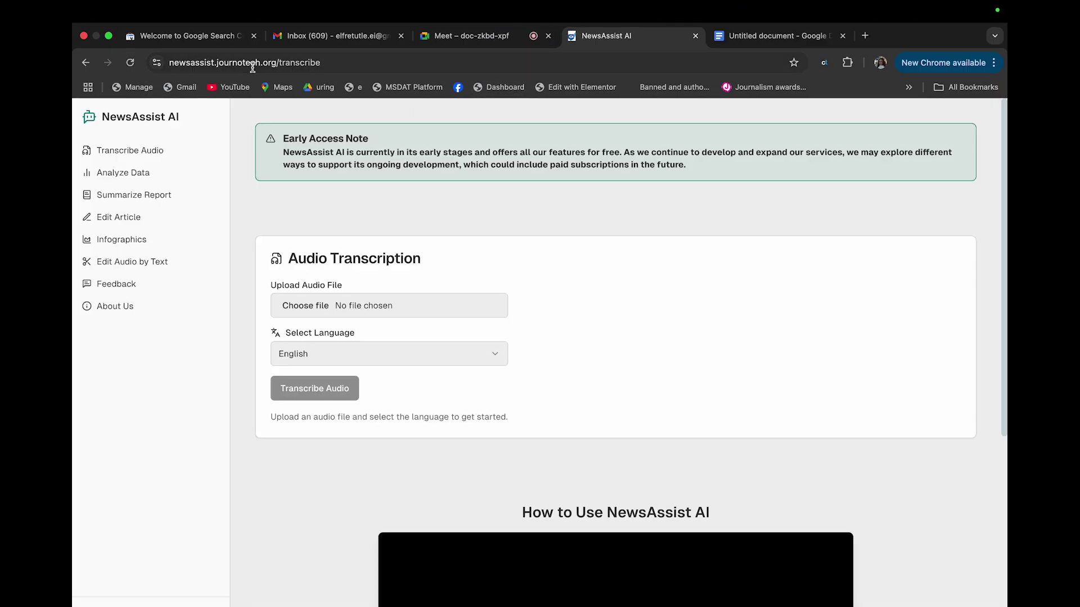
Load the Google home page and search for 'newsassist ai'
{"action": "left_click", "coordinate": [253, 62]}
{"action": "type", "text": "go"}
{"action": "key", "text": "Return"}
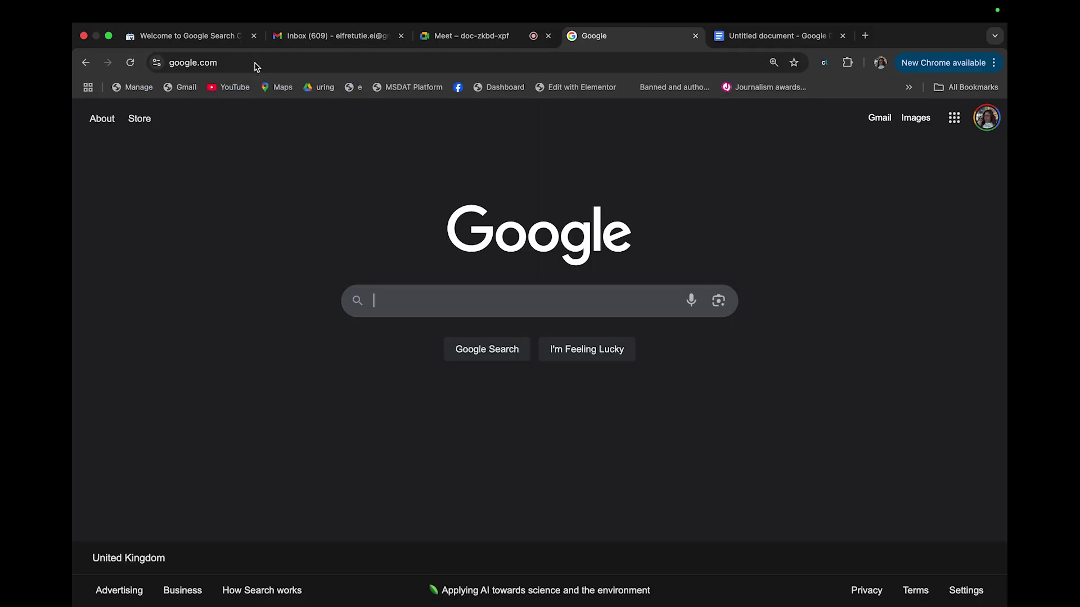
{"action": "left_click", "coordinate": [388, 309]}
{"action": "type", "text": "N"}
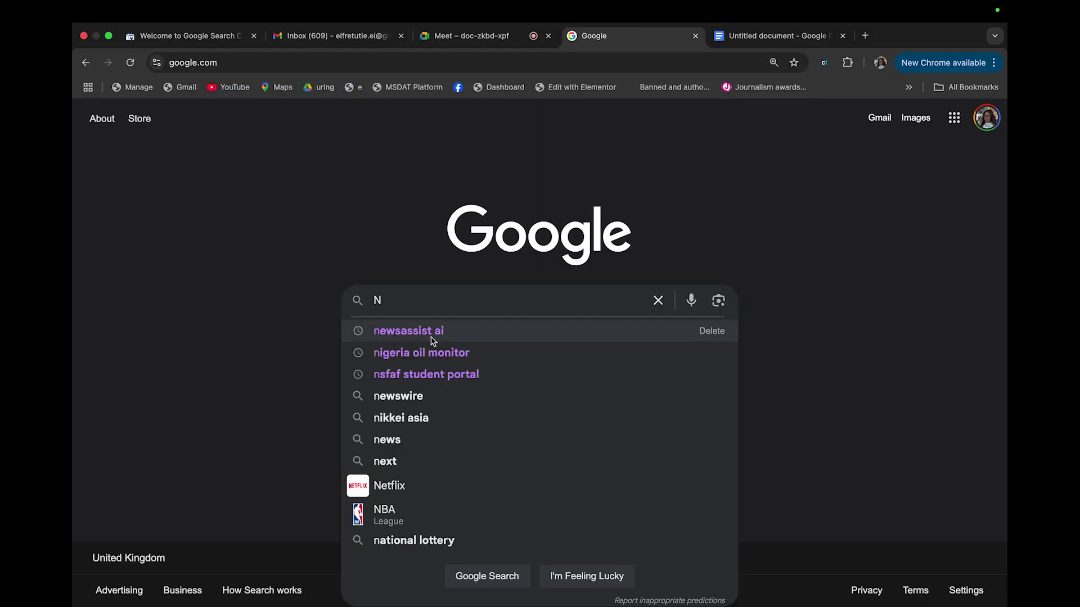
{"action": "left_click", "coordinate": [433, 340]}
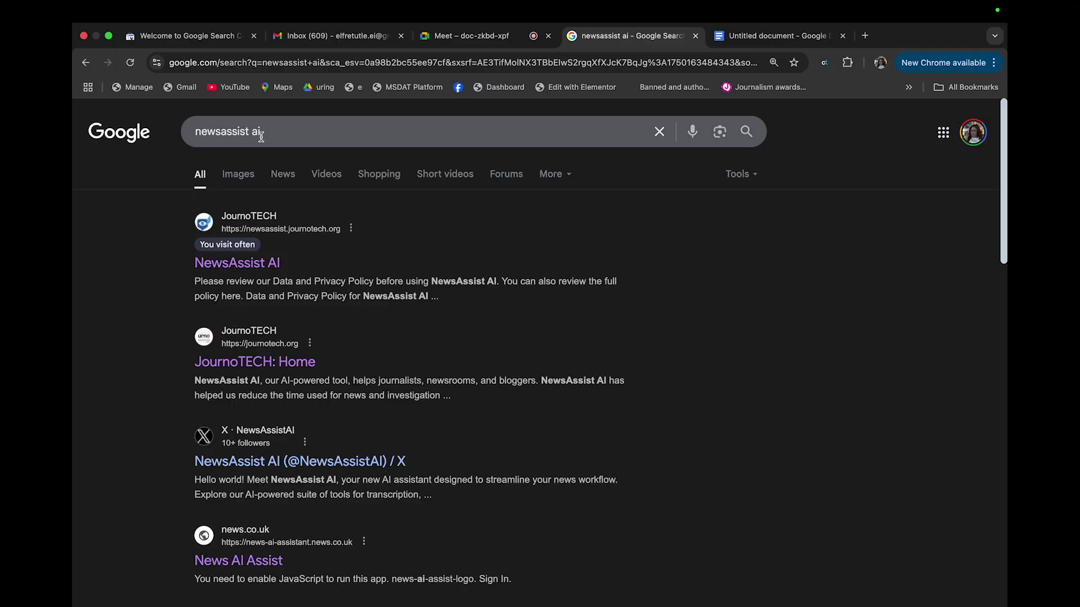
Correct the query's capitalisation to 'NewsAssist AI' and rerun the search
{"action": "left_click", "coordinate": [200, 132]}
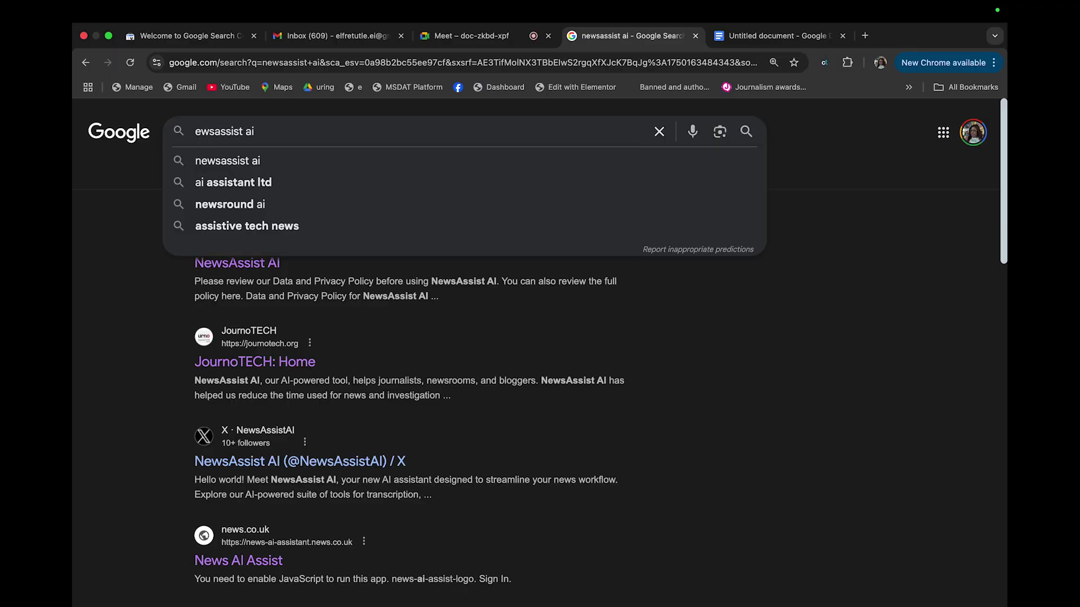
{"action": "key", "text": "BackSpace"}
{"action": "type", "text": "N"}
{"action": "key", "text": "Right"}
{"action": "key", "text": "Right"}
{"action": "key", "text": "Right"}
{"action": "key", "text": "Right"}
{"action": "key", "text": "BackSpace"}
{"action": "type", "text": "A"}
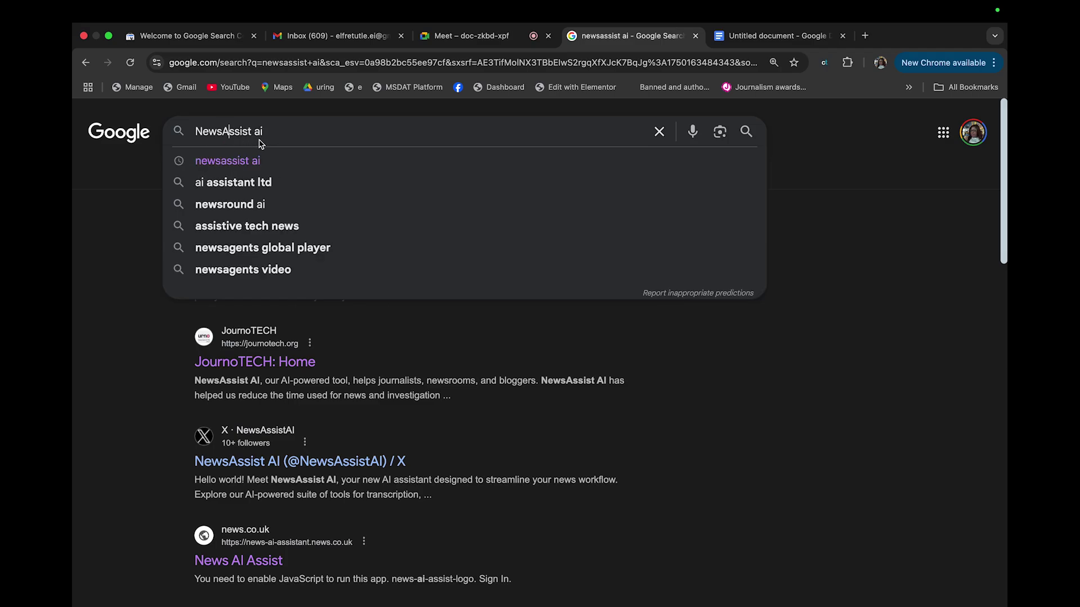
{"action": "left_click_drag", "start_coordinate": [270, 133], "coordinate": [255, 134]}
{"action": "type", "text": "AI"}
{"action": "key", "text": "Return"}
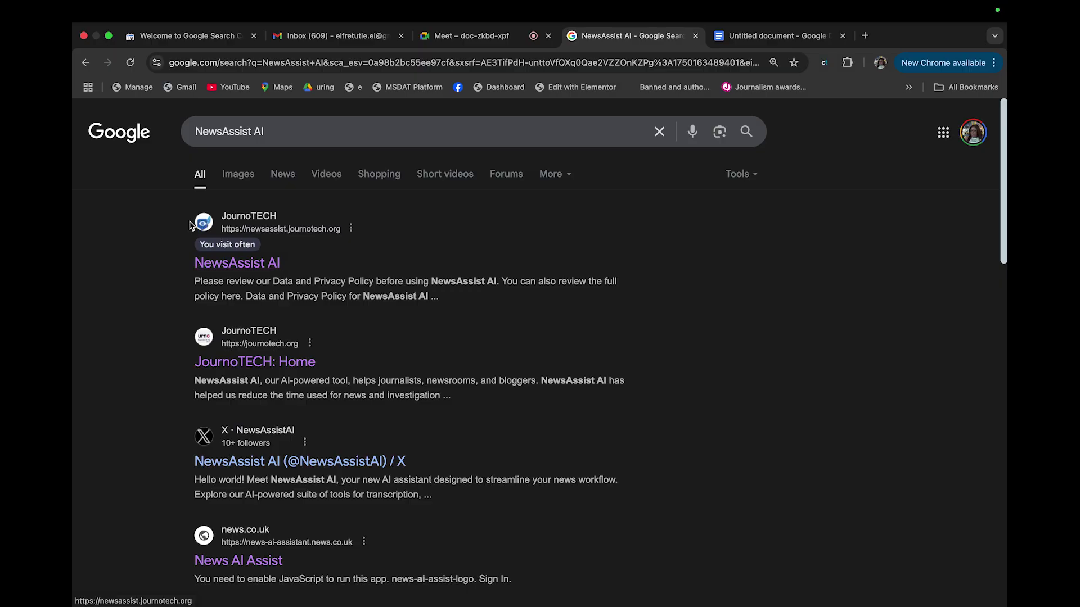
Open the JournoTECH NewsAssist AI result, read its Data and Privacy Policy, and agree
{"action": "left_click", "coordinate": [242, 268]}
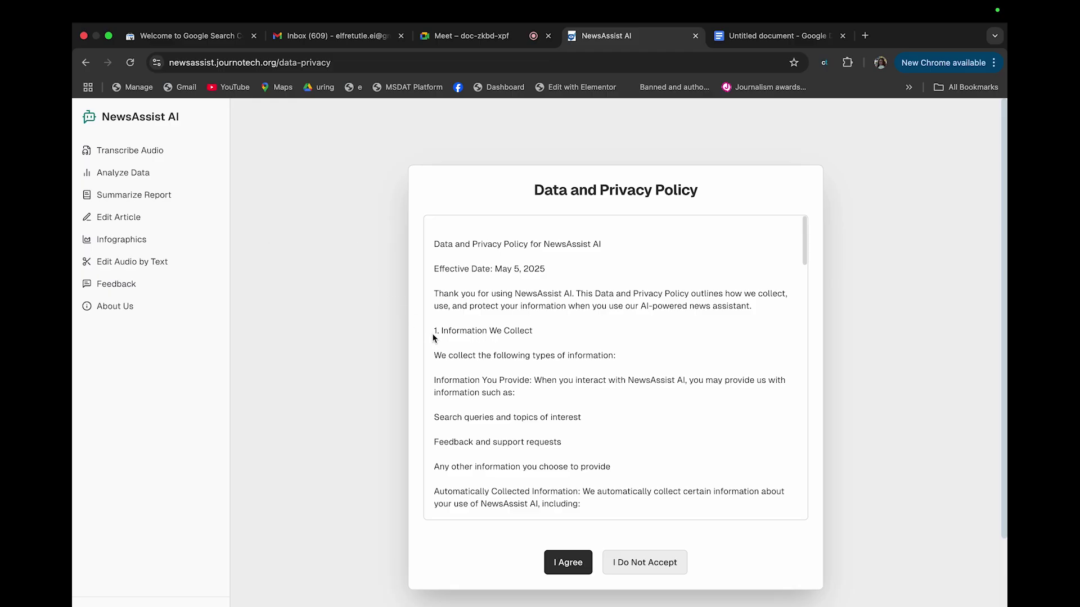
{"action": "scroll", "coordinate": [604, 374], "scroll_direction": "down", "scroll_amount": 3}
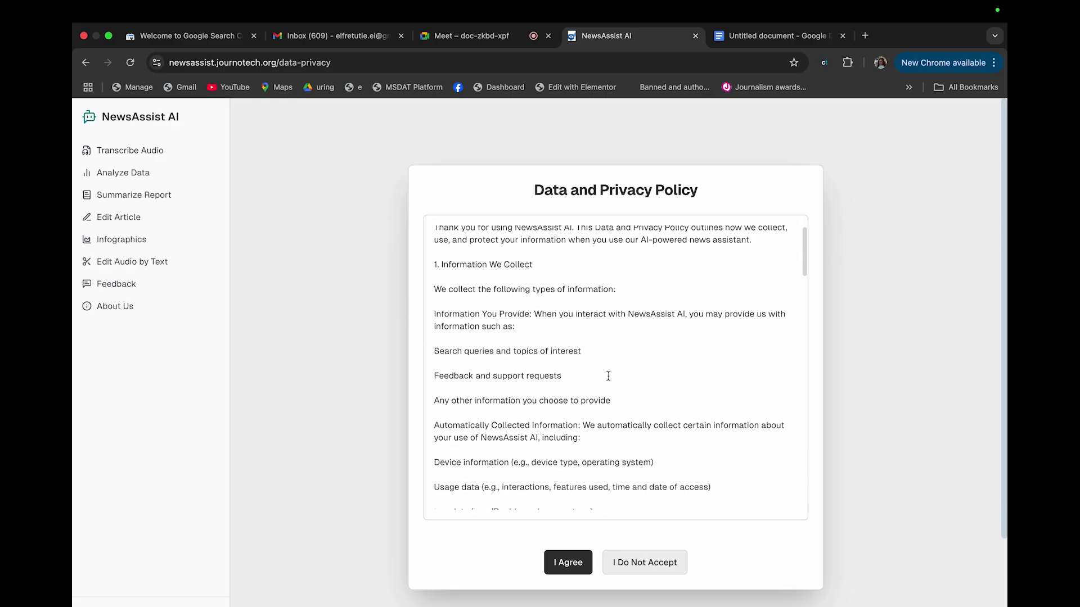
{"action": "scroll", "coordinate": [589, 419], "scroll_direction": "down", "scroll_amount": 5}
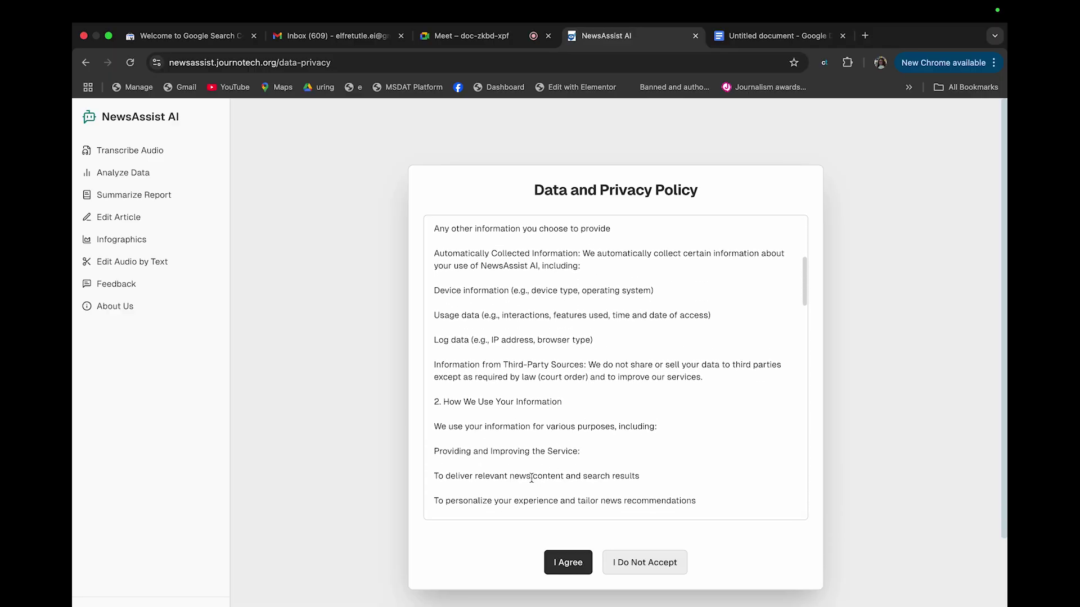
{"action": "scroll", "coordinate": [531, 477], "scroll_direction": "down", "scroll_amount": 3}
{"action": "scroll", "coordinate": [585, 417], "scroll_direction": "down", "scroll_amount": 8}
{"action": "scroll", "coordinate": [570, 427], "scroll_direction": "up", "scroll_amount": 2}
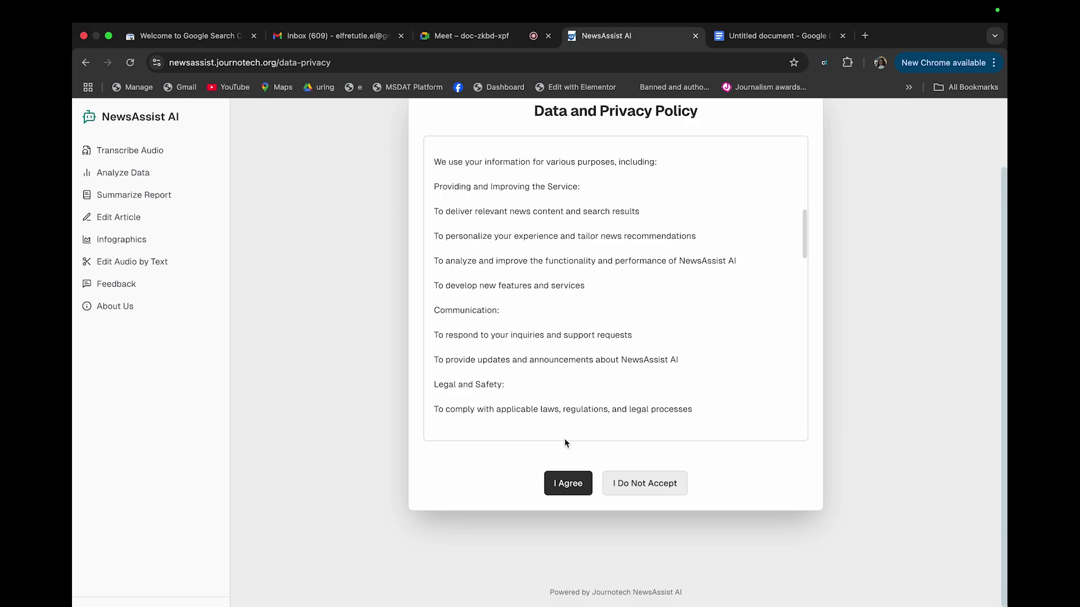
{"action": "scroll", "coordinate": [602, 404], "scroll_direction": "up", "scroll_amount": 7}
{"action": "scroll", "coordinate": [602, 405], "scroll_direction": "up", "scroll_amount": 2}
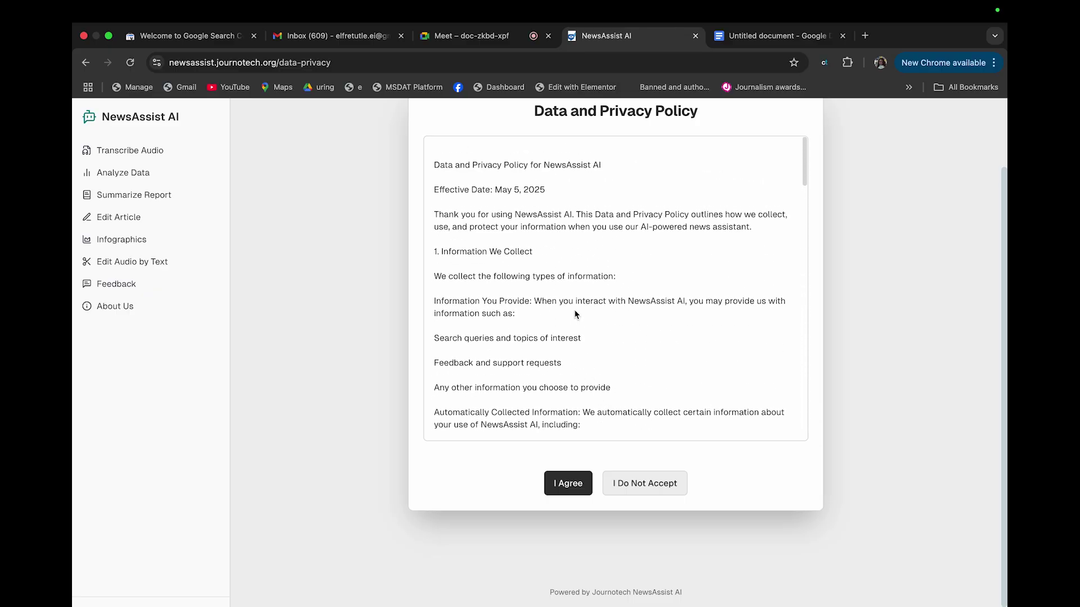
{"action": "left_click", "coordinate": [571, 483]}
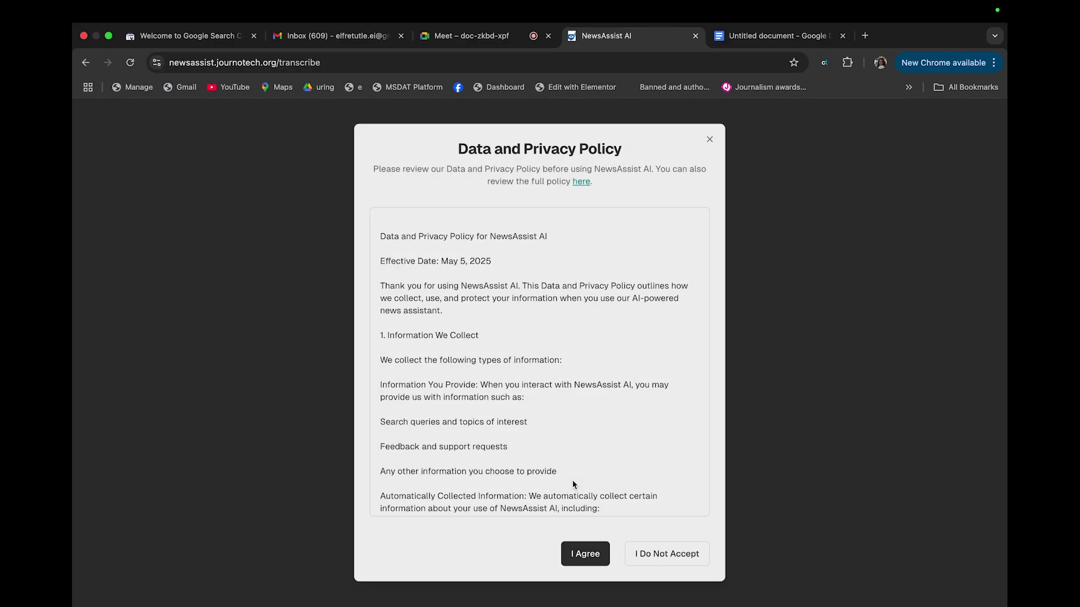
Confirm I Agree, glance at the How to Use video, and return to the transcription form
{"action": "left_click", "coordinate": [585, 553]}
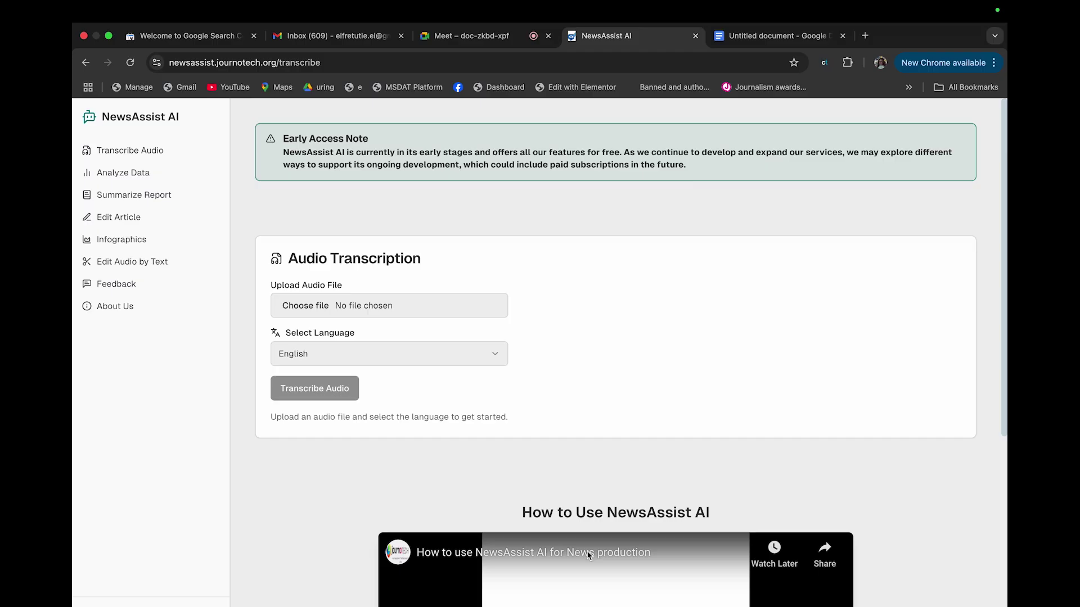
{"action": "scroll", "coordinate": [588, 555], "scroll_direction": "down", "scroll_amount": 5}
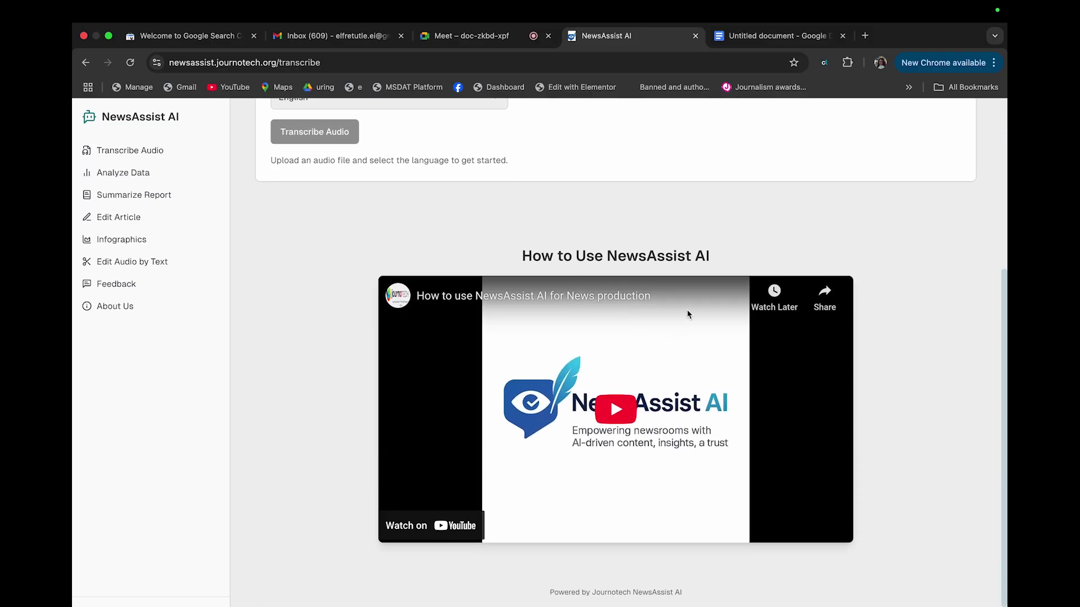
{"action": "scroll", "coordinate": [689, 314], "scroll_direction": "up", "scroll_amount": 2}
{"action": "scroll", "coordinate": [648, 453], "scroll_direction": "up", "scroll_amount": 4}
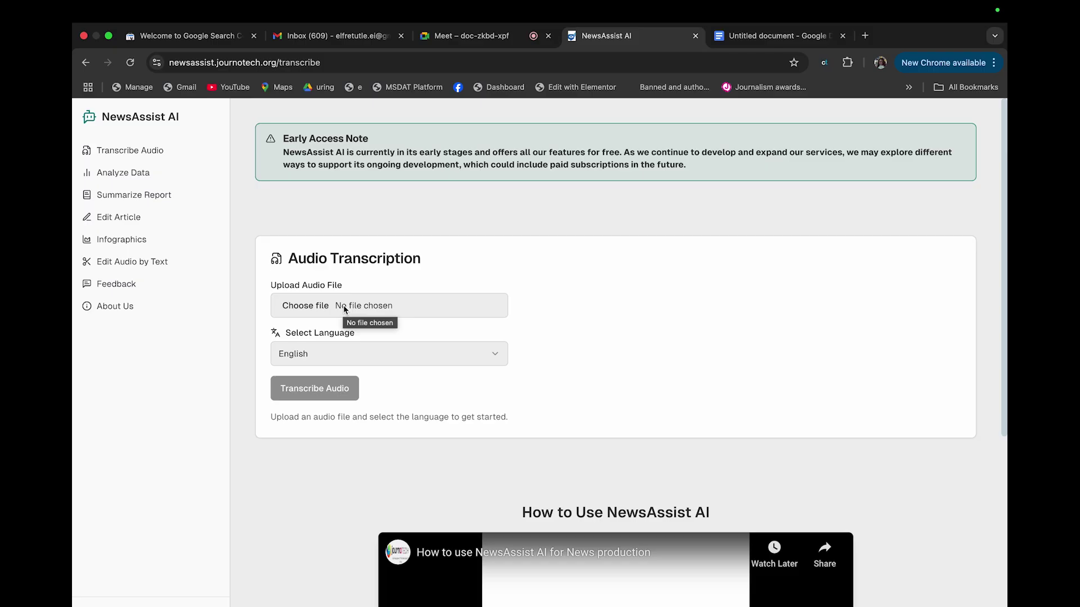
Attach the Solar power in Baringo MP3 from the Music folder to the form
{"action": "left_click", "coordinate": [346, 308]}
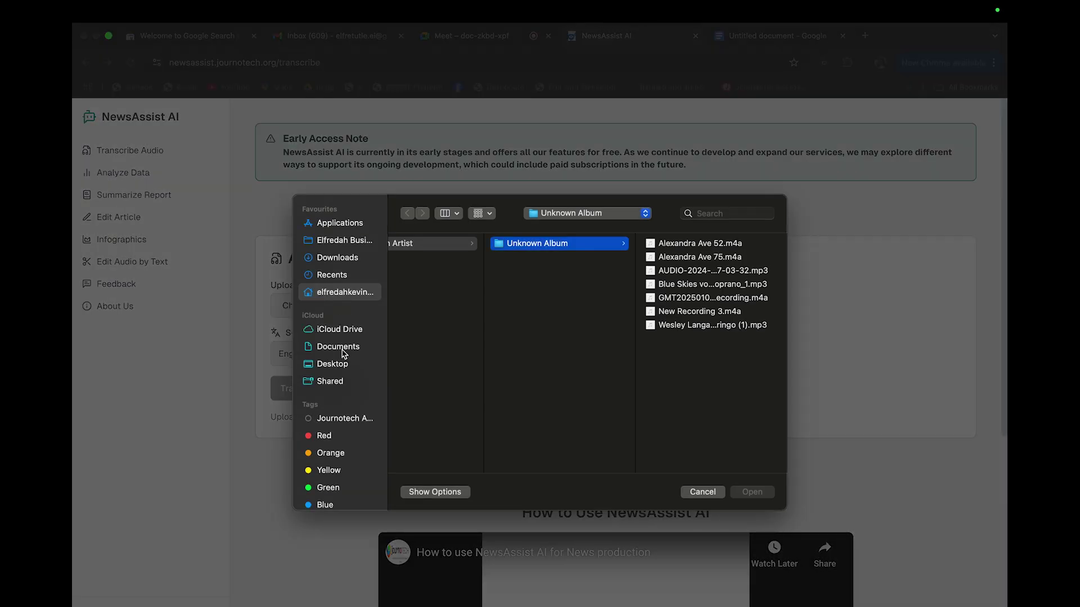
{"action": "scroll", "coordinate": [345, 349], "scroll_direction": "down", "scroll_amount": 5}
{"action": "left_click", "coordinate": [329, 462]}
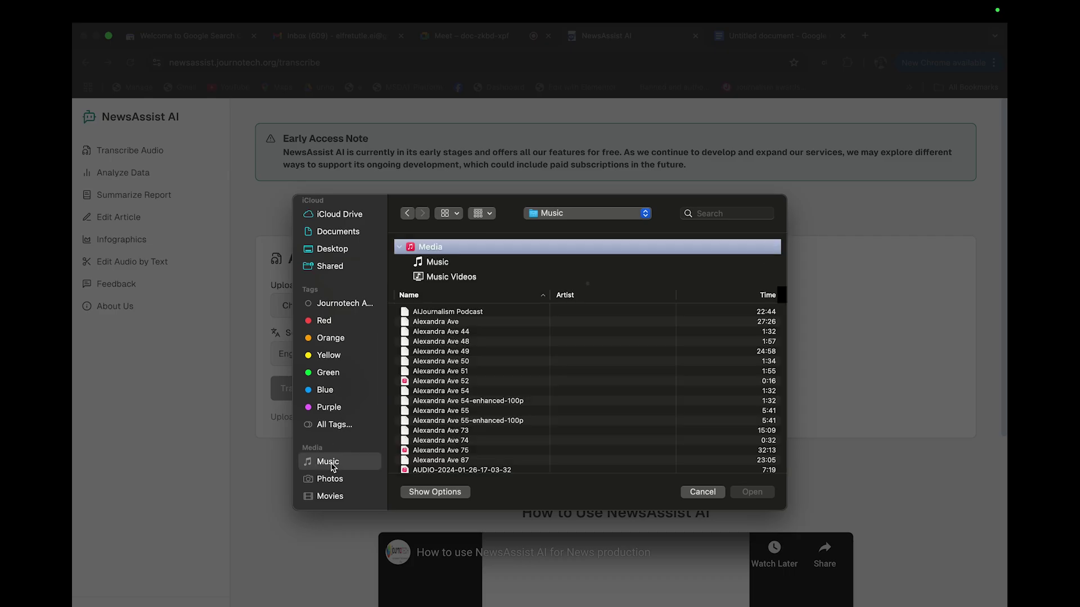
{"action": "scroll", "coordinate": [478, 416], "scroll_direction": "down", "scroll_amount": 2}
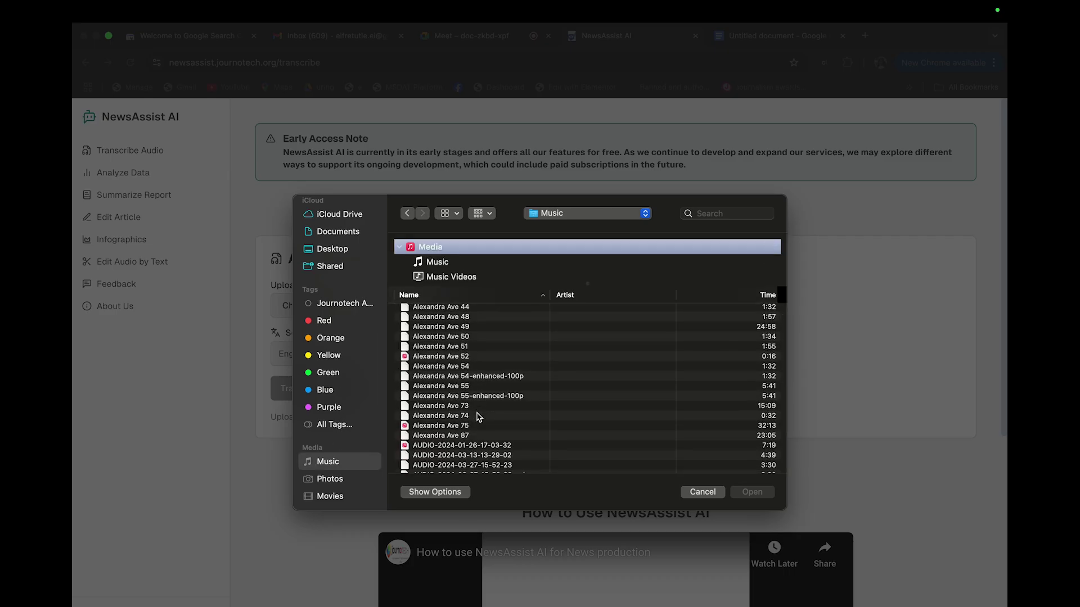
{"action": "scroll", "coordinate": [447, 388], "scroll_direction": "down", "scroll_amount": 10}
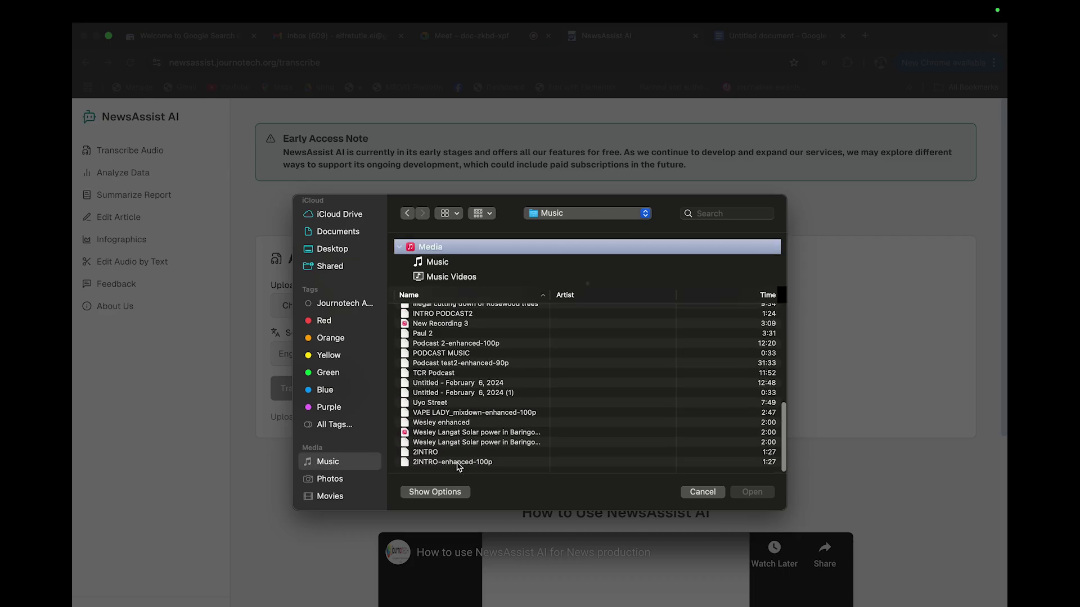
{"action": "left_click", "coordinate": [451, 434]}
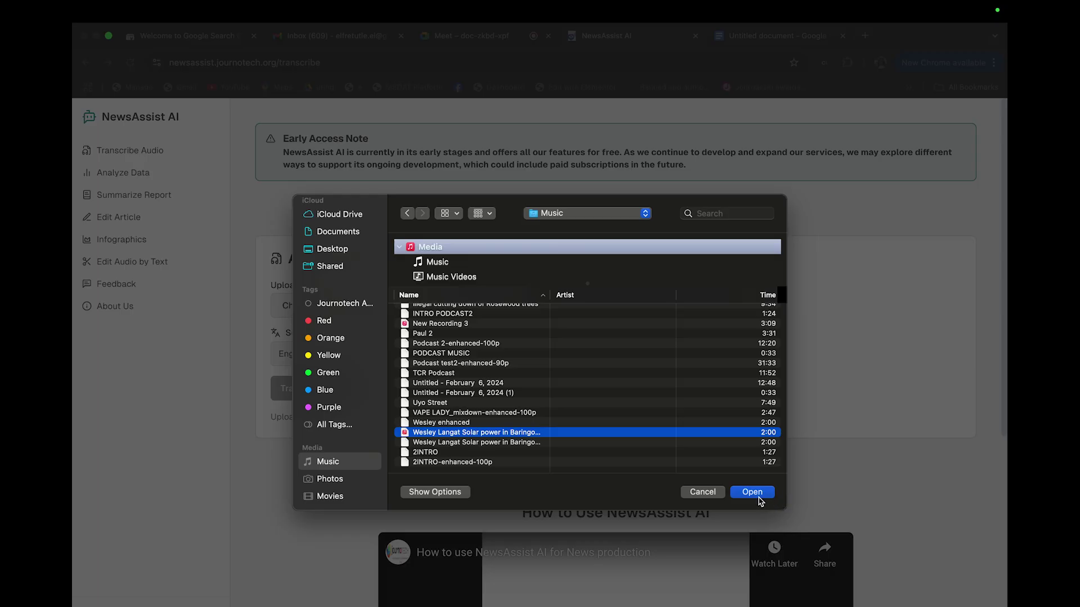
{"action": "left_click", "coordinate": [760, 497]}
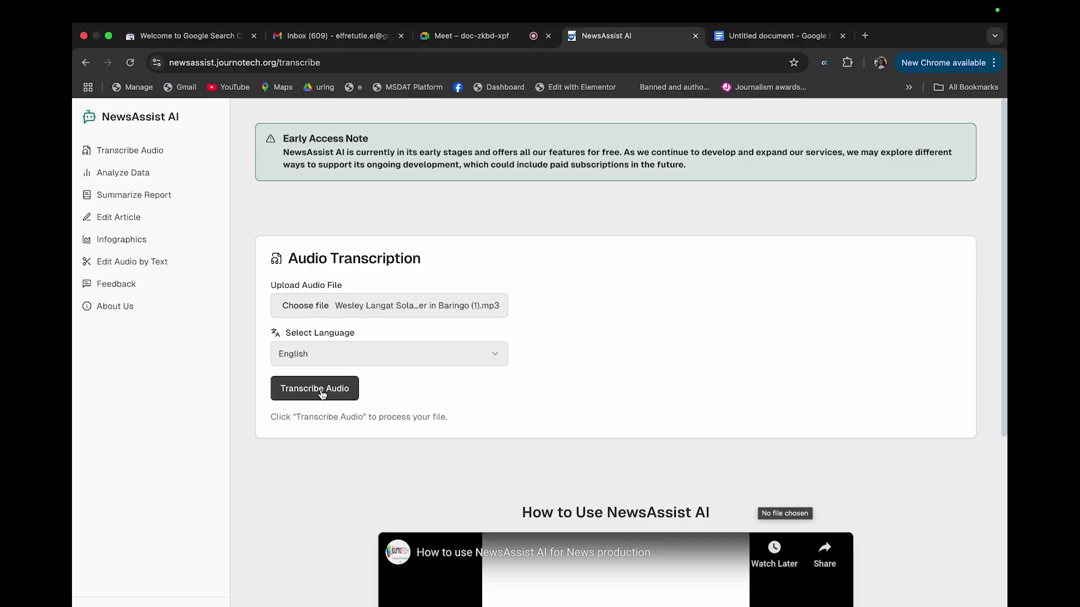
Transcribe the Baringo recording and select the entire transcript in the result box
{"action": "left_click", "coordinate": [322, 394]}
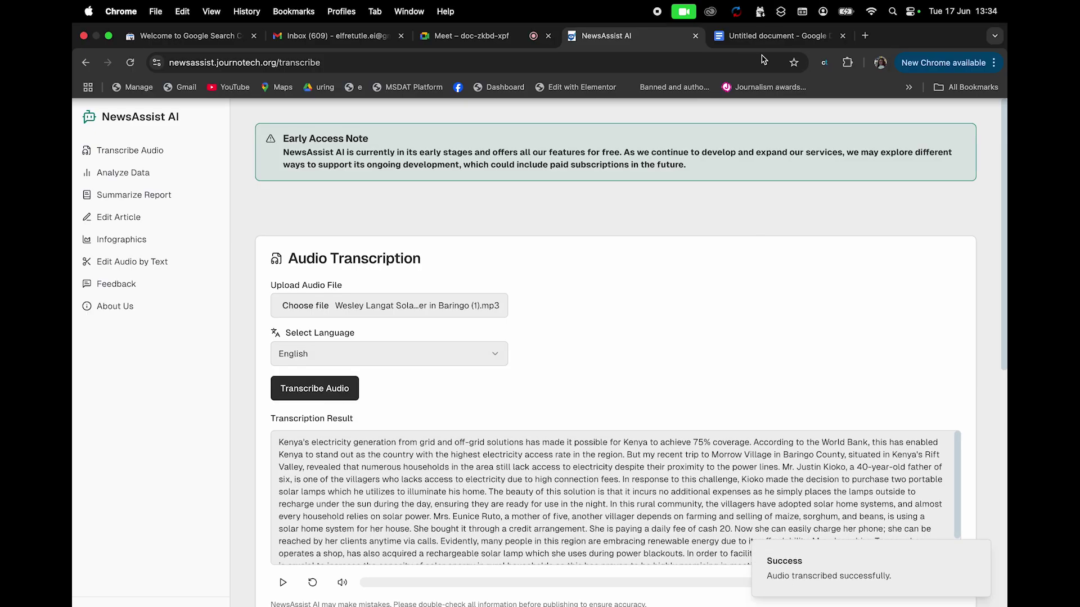
{"action": "scroll", "coordinate": [609, 355], "scroll_direction": "down", "scroll_amount": 3}
{"action": "left_click", "coordinate": [574, 418]}
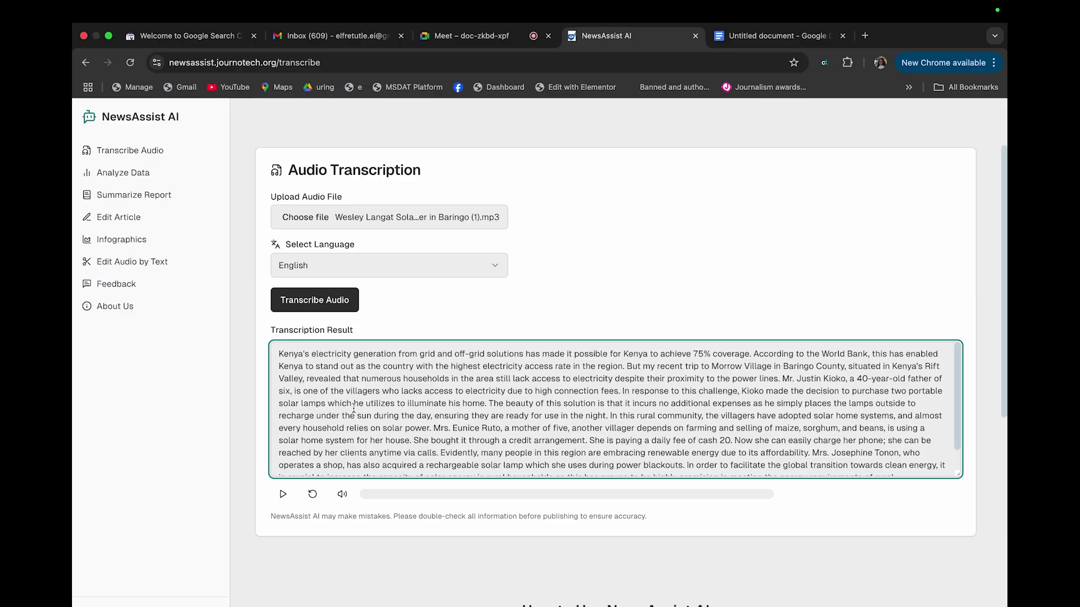
{"action": "key", "text": "super+a"}
{"action": "key", "text": "super+c"}
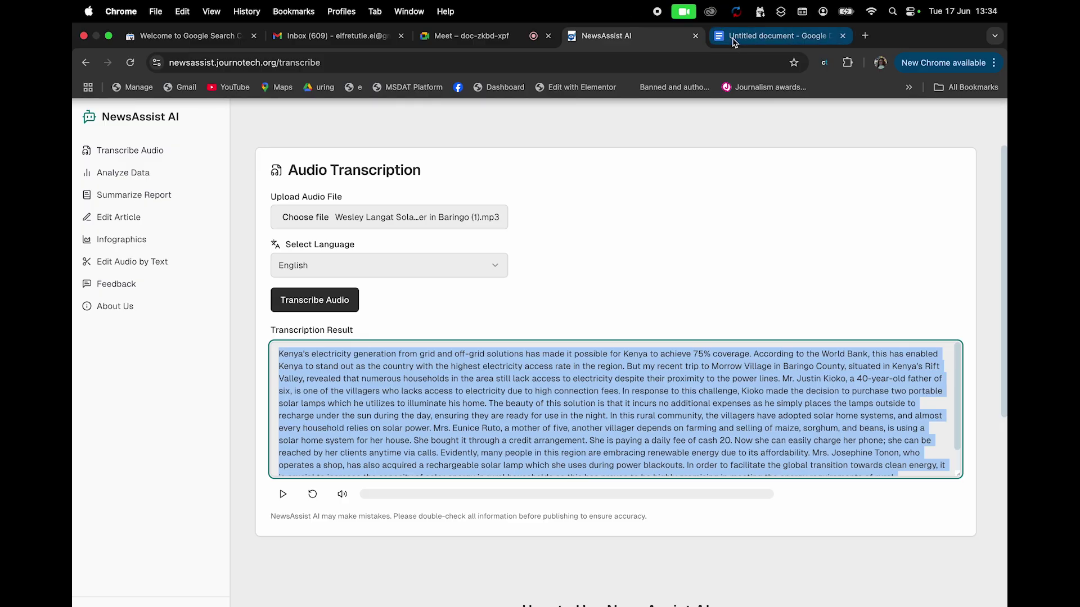
Create a new blank Google Doc and paste the Baringo transcript into it
{"action": "left_click", "coordinate": [776, 36]}
{"action": "left_click", "coordinate": [93, 124]}
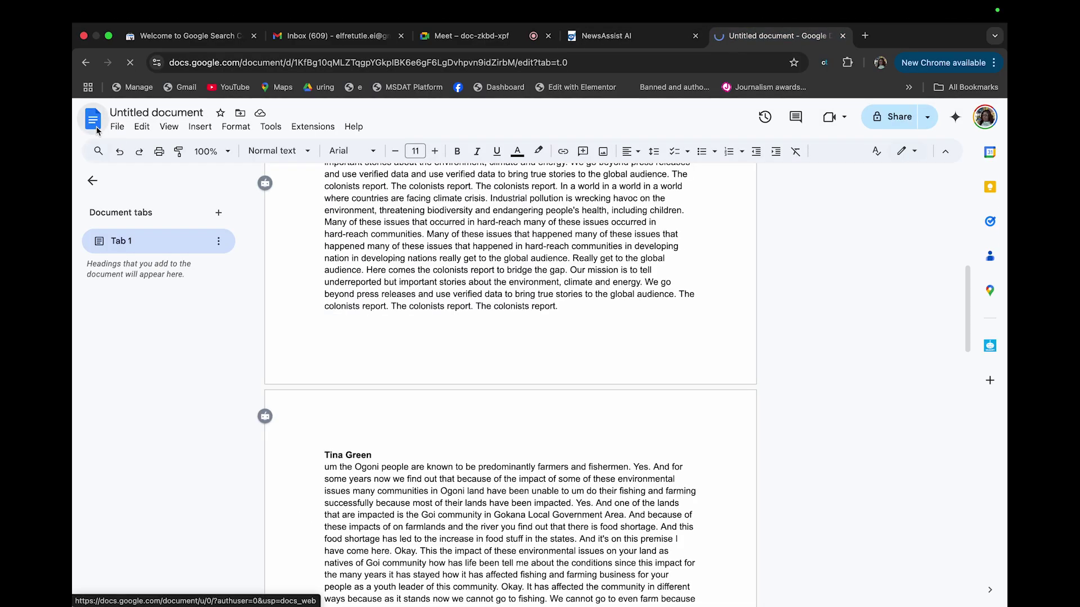
{"action": "left_click", "coordinate": [227, 233]}
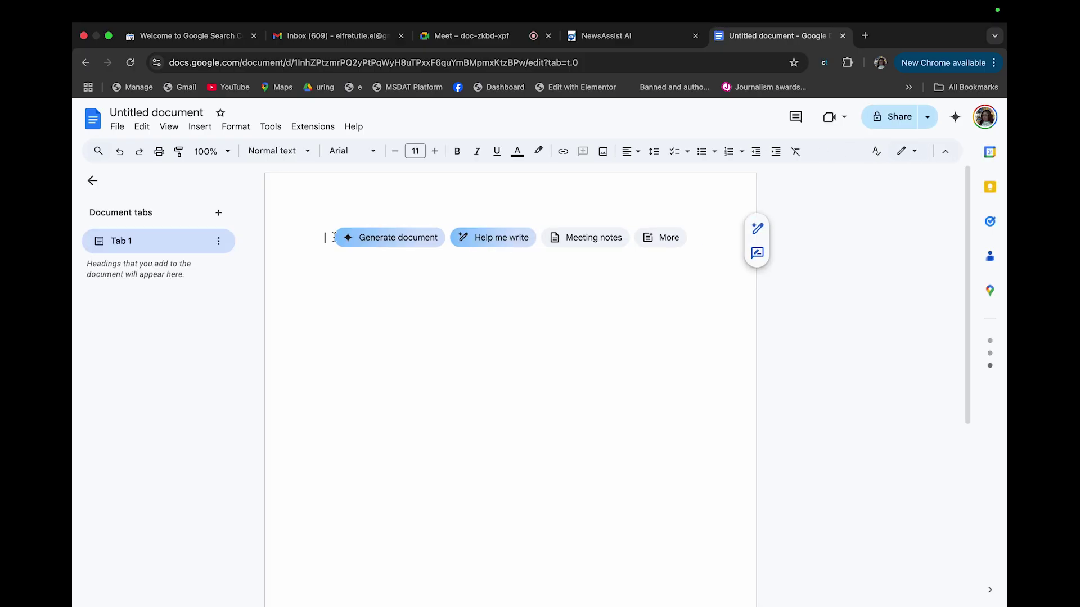
{"action": "key", "text": "super+v"}
Add a bold speaker-name label before the transcript and an empty paragraph after it
{"action": "left_click", "coordinate": [325, 238]}
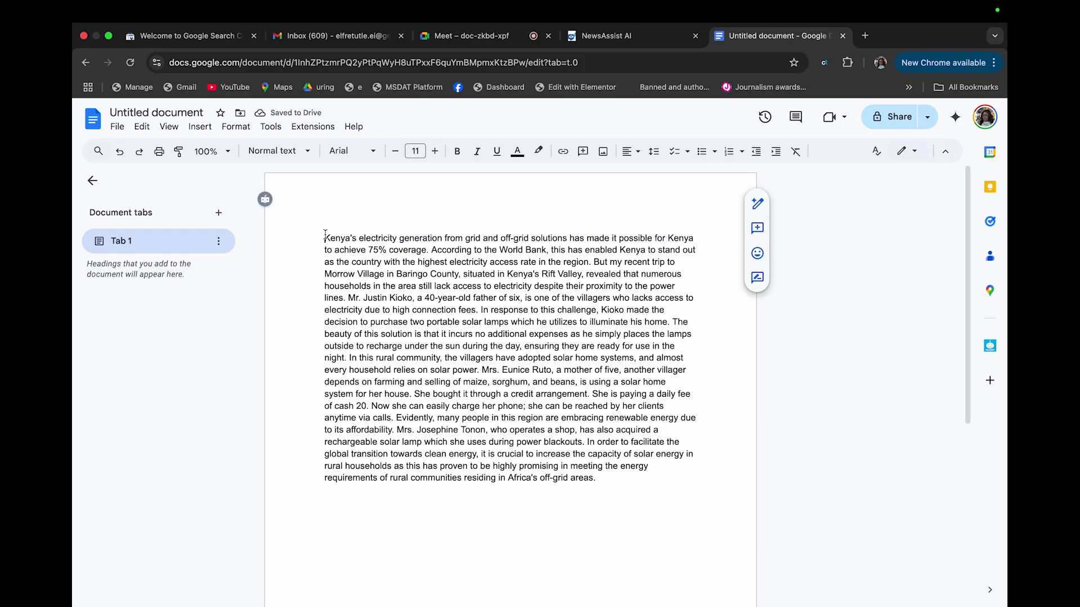
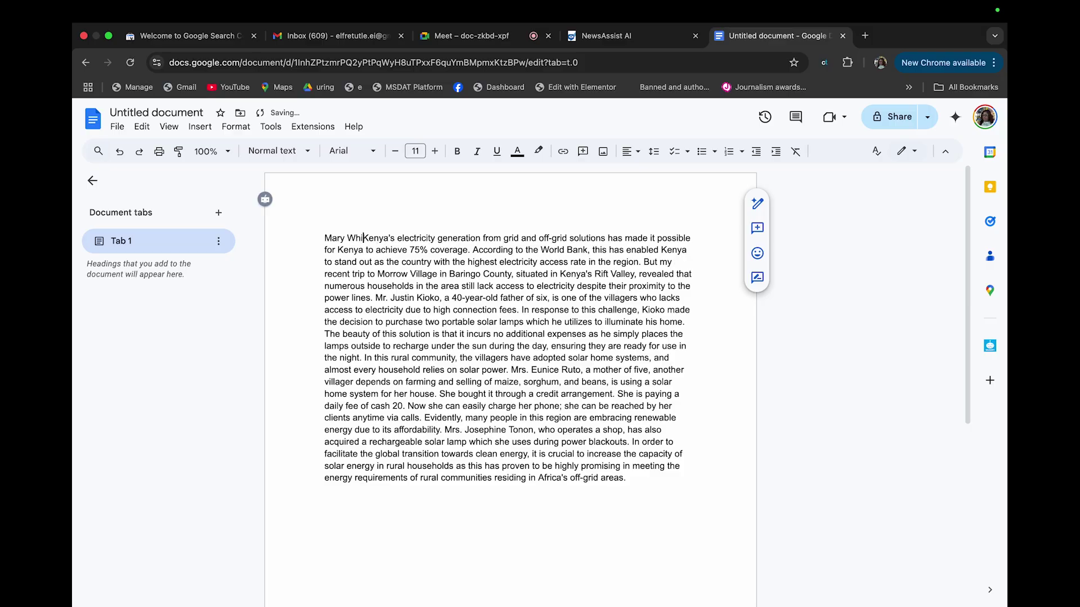
{"action": "left_click_drag", "start_coordinate": [325, 238], "coordinate": [373, 238]}
{"action": "key", "text": "super+b"}
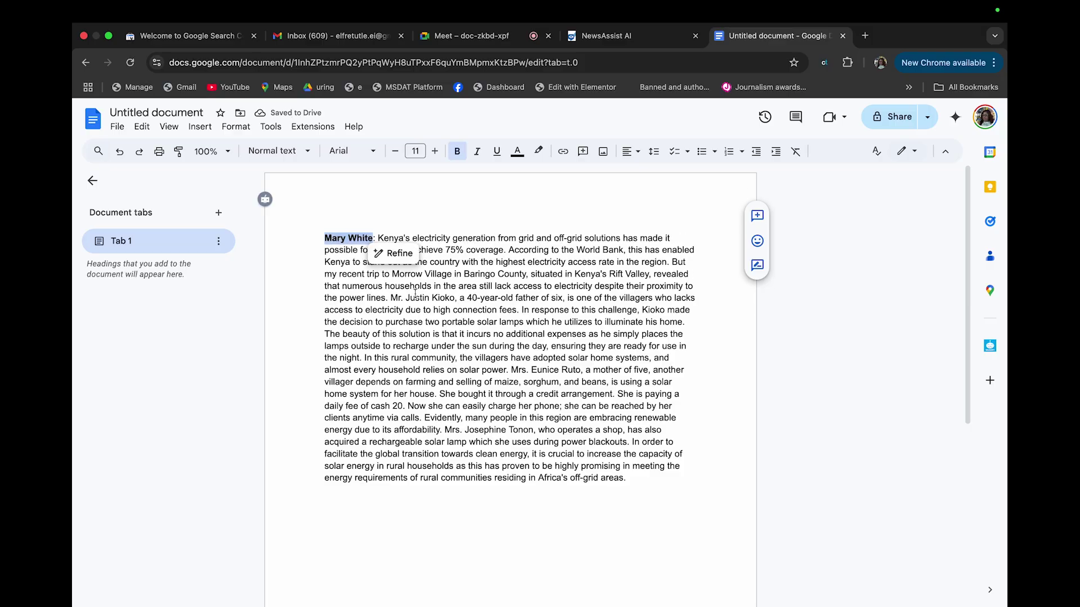
{"action": "left_click", "coordinate": [666, 499]}
{"action": "key", "text": "Return"}
{"action": "key", "text": "Return"}
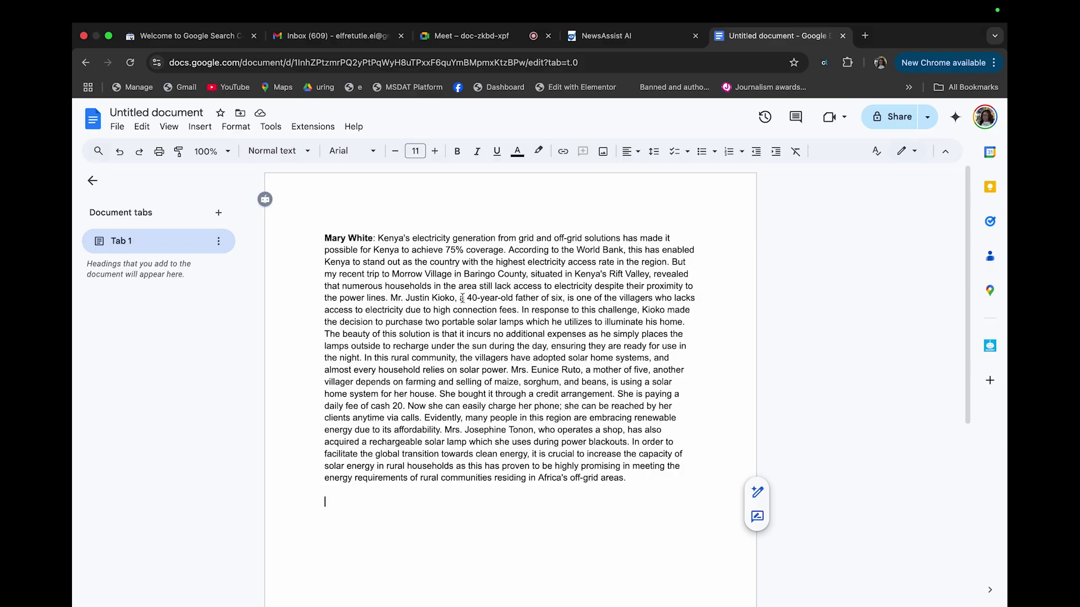
{"action": "left_click", "coordinate": [601, 36]}
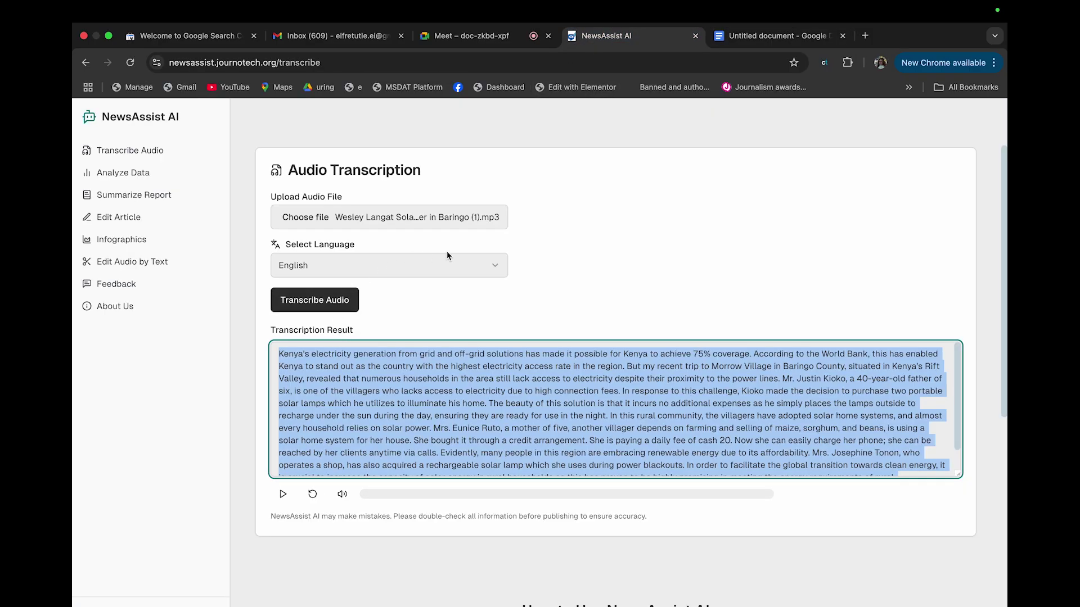
Attach New Recording 3.m4a from the Music folder as the upload
{"action": "left_click", "coordinate": [420, 219]}
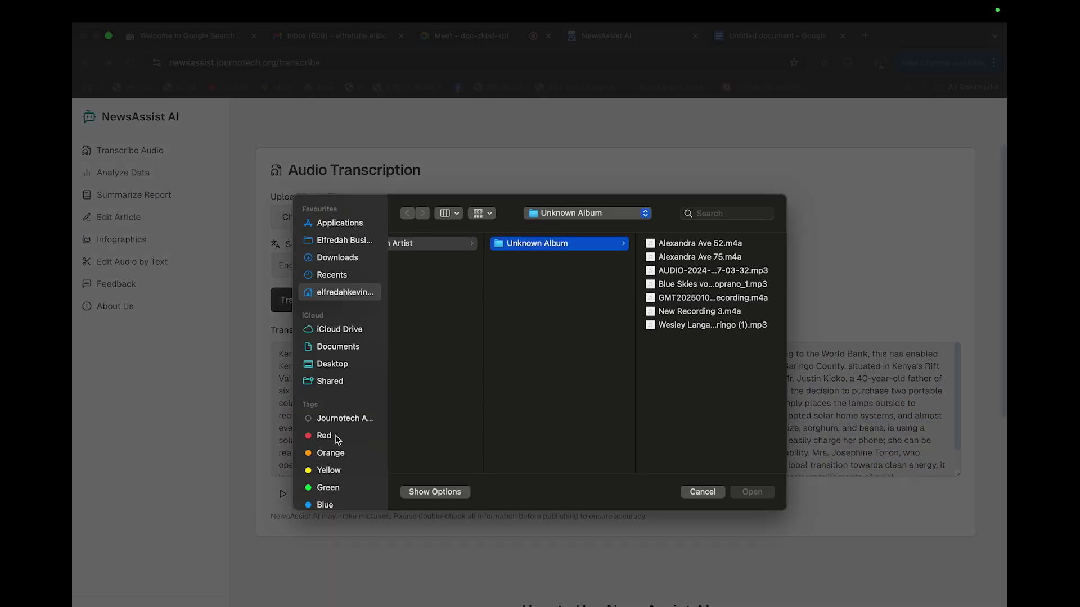
{"action": "scroll", "coordinate": [335, 450], "scroll_direction": "down", "scroll_amount": 5}
{"action": "left_click", "coordinate": [328, 470]}
{"action": "scroll", "coordinate": [509, 440], "scroll_direction": "down", "scroll_amount": 5}
{"action": "scroll", "coordinate": [495, 404], "scroll_direction": "up", "scroll_amount": 1}
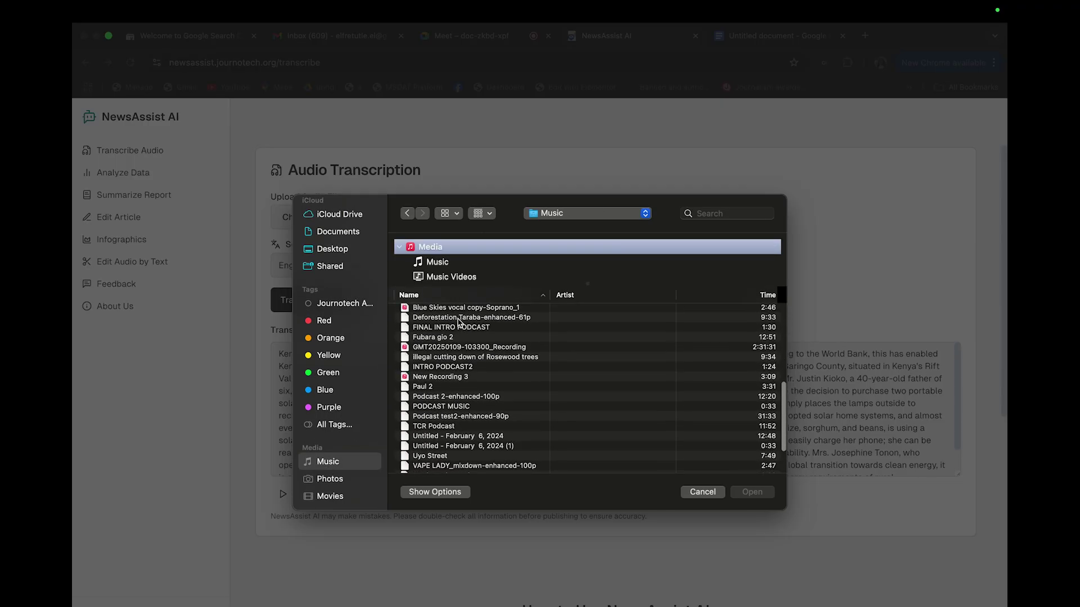
{"action": "scroll", "coordinate": [454, 341], "scroll_direction": "up", "scroll_amount": 3}
{"action": "scroll", "coordinate": [450, 346], "scroll_direction": "up", "scroll_amount": 3}
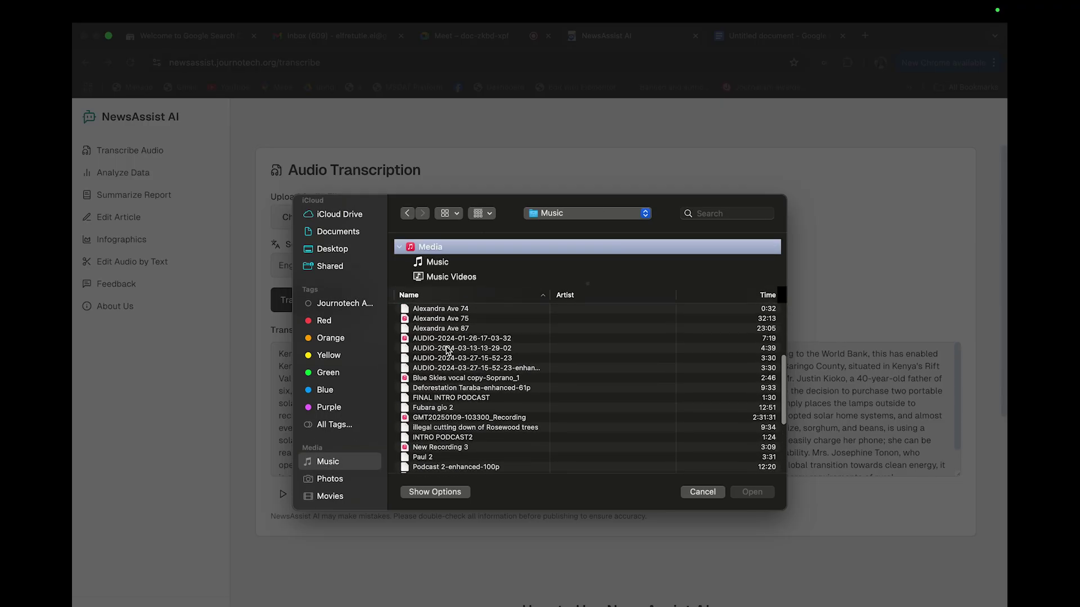
{"action": "scroll", "coordinate": [447, 350], "scroll_direction": "down", "scroll_amount": 5}
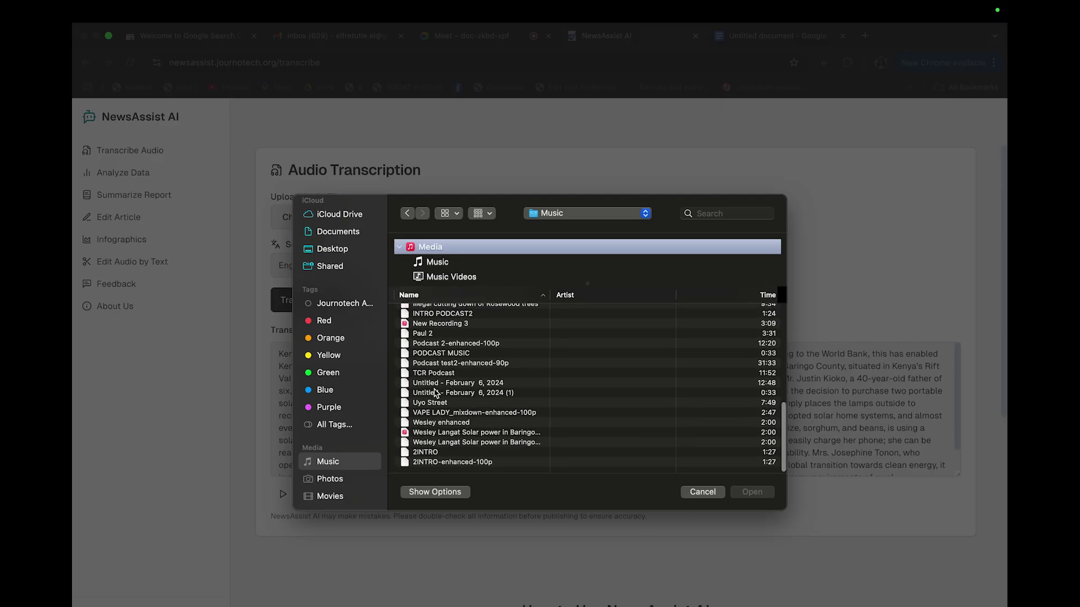
{"action": "left_click", "coordinate": [430, 325]}
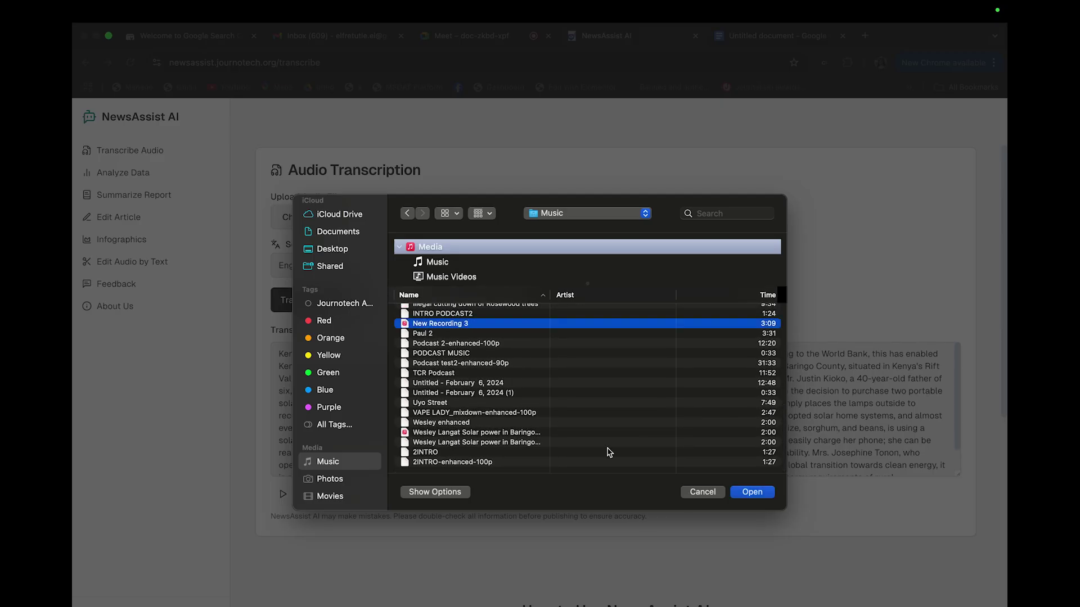
{"action": "left_click", "coordinate": [766, 494]}
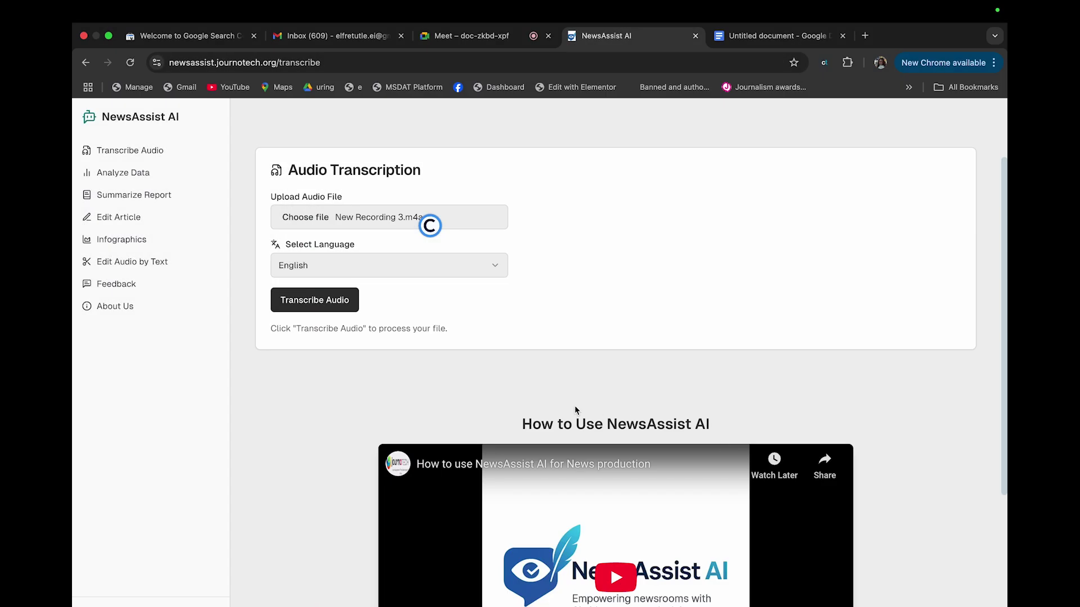
Transcribe New Recording 3 and select the whole climate-crisis transcript
{"action": "left_click", "coordinate": [332, 298]}
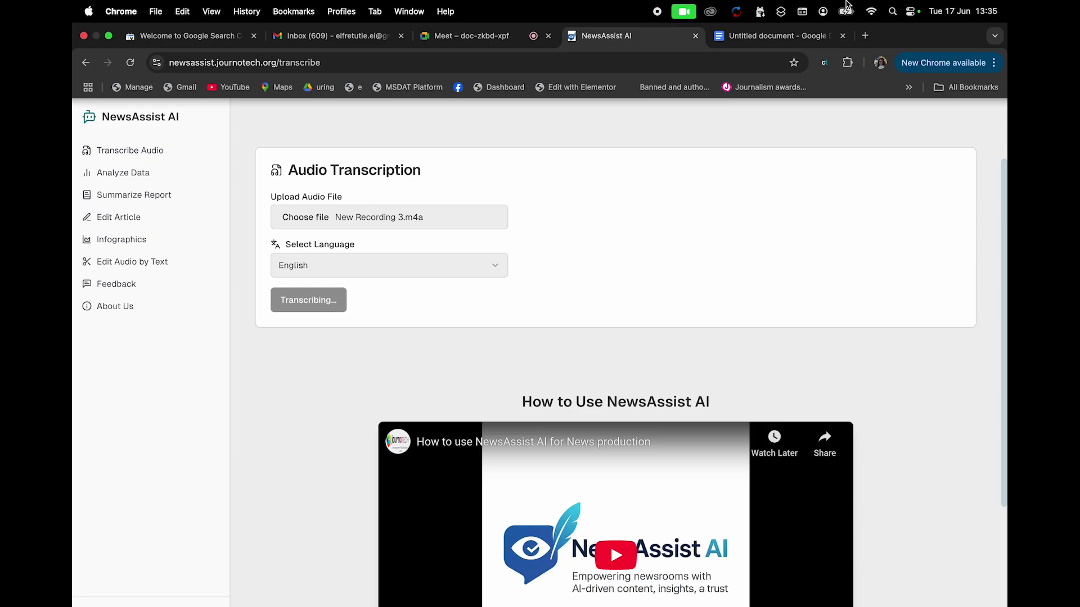
{"action": "left_click", "coordinate": [617, 396]}
{"action": "scroll", "coordinate": [616, 397], "scroll_direction": "down", "scroll_amount": 1}
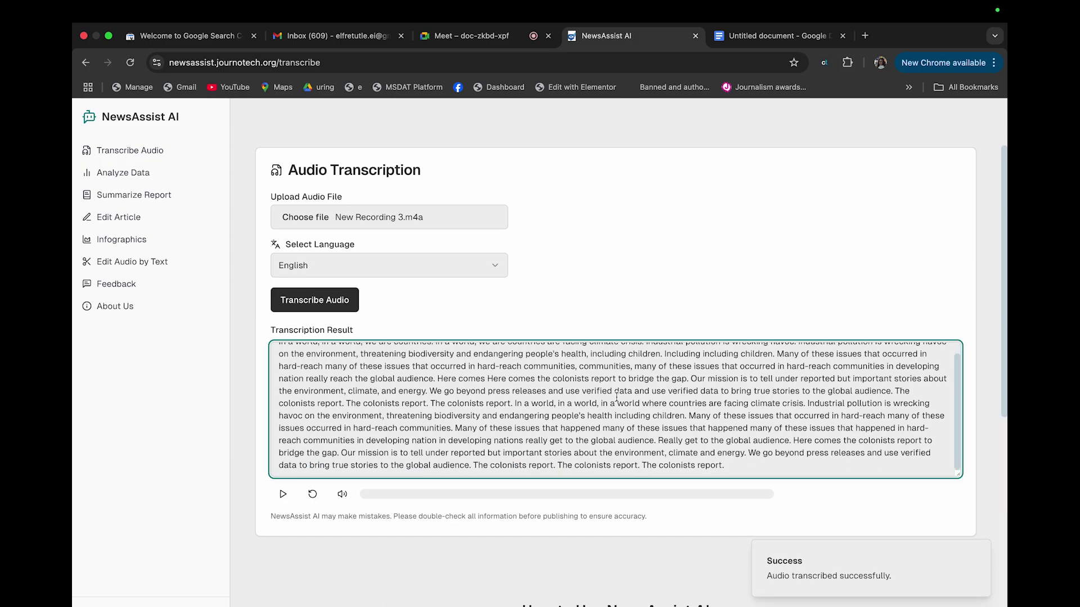
{"action": "key", "text": "super+a"}
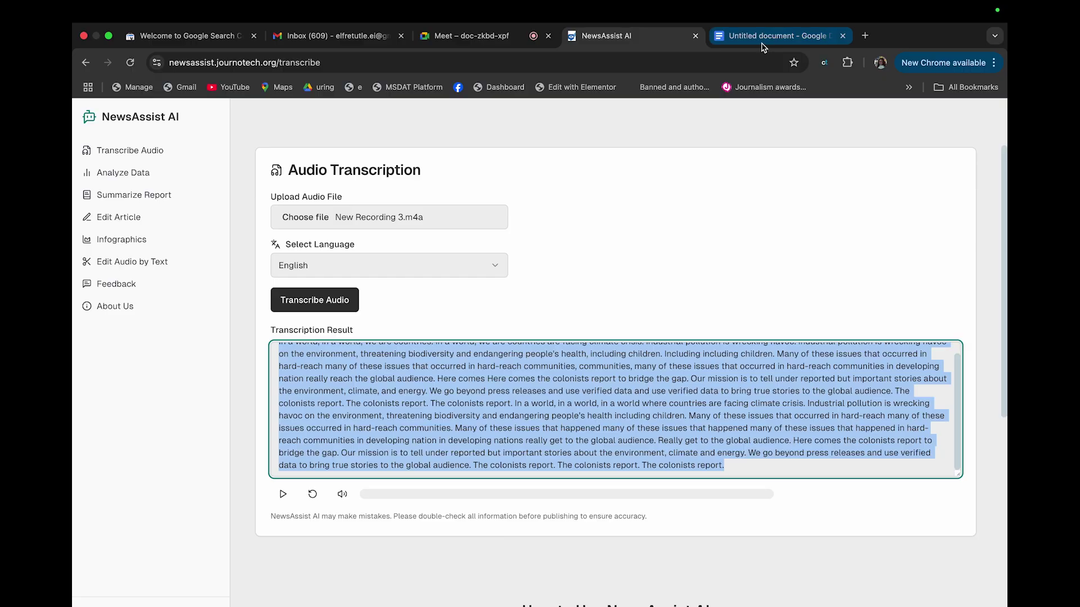
Paste the climate-crisis transcript on a new line below the article
{"action": "left_click", "coordinate": [776, 36]}
{"action": "key", "text": "Return"}
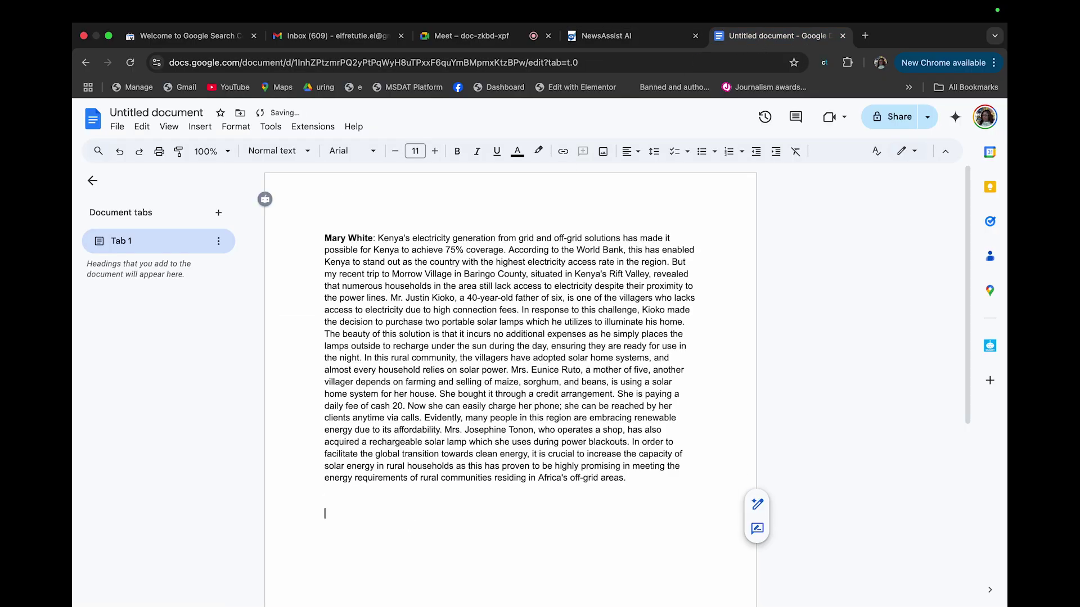
{"action": "key", "text": "super+v"}
{"action": "scroll", "coordinate": [320, 435], "scroll_direction": "up", "scroll_amount": 2}
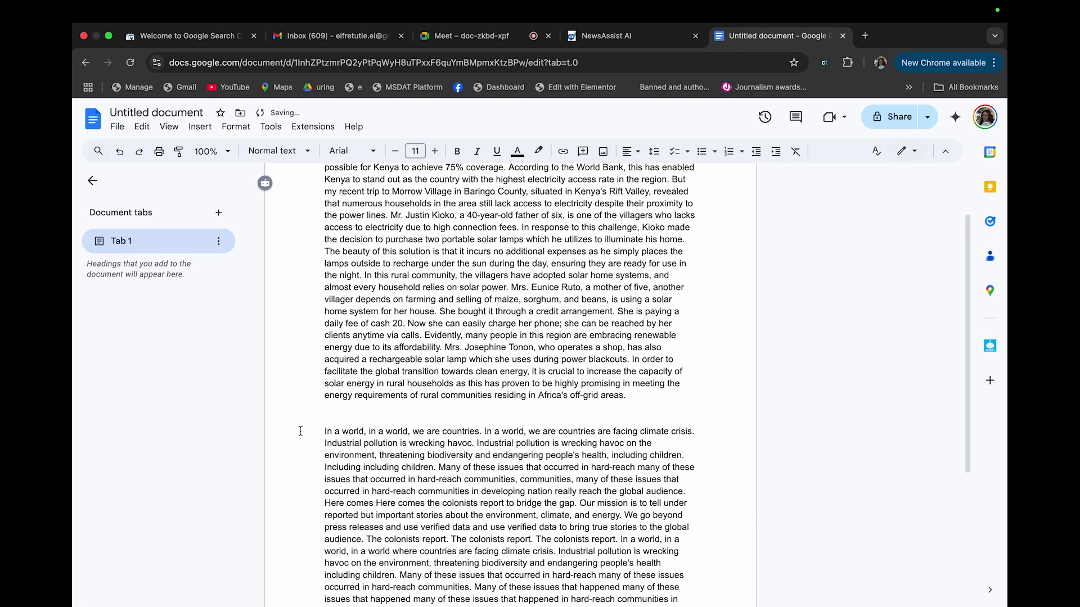
Put a bold speaker-name label on its own line above the pasted transcript
{"action": "left_click", "coordinate": [321, 435]}
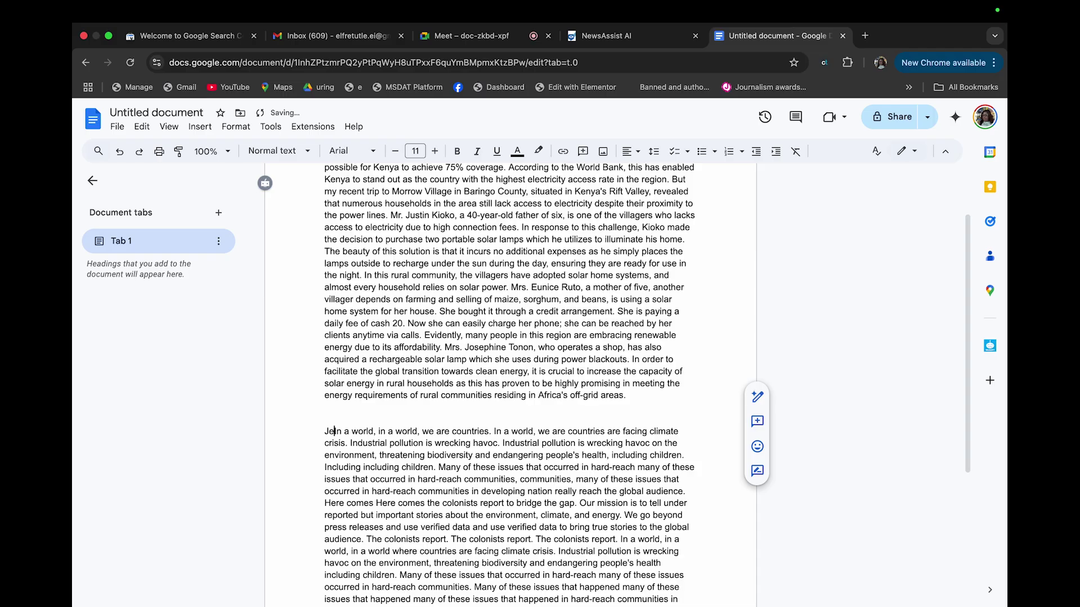
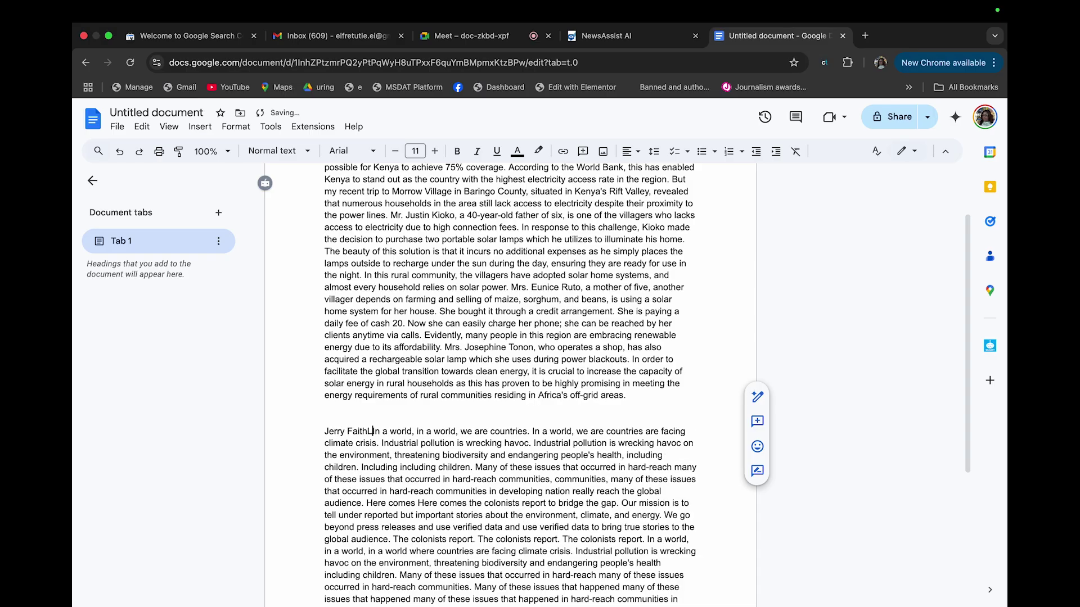
{"action": "type", "text": ":"}
{"action": "key", "text": "Return"}
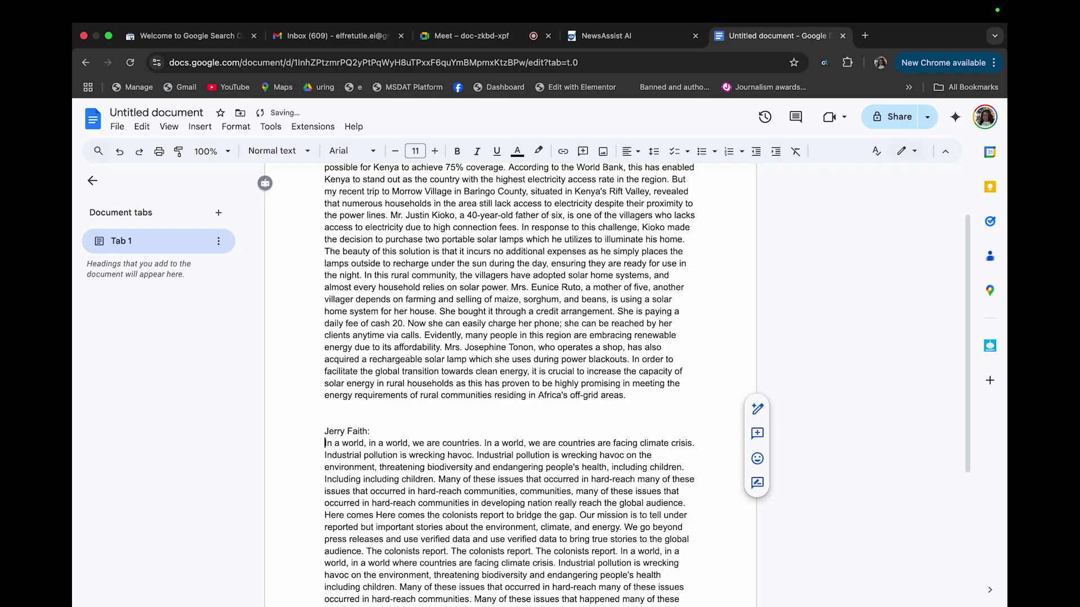
{"action": "left_click_drag", "start_coordinate": [374, 431], "coordinate": [276, 431]}
{"action": "key", "text": "super+b"}
{"action": "left_click", "coordinate": [450, 396]}
{"action": "scroll", "coordinate": [390, 381], "scroll_direction": "down", "scroll_amount": 5}
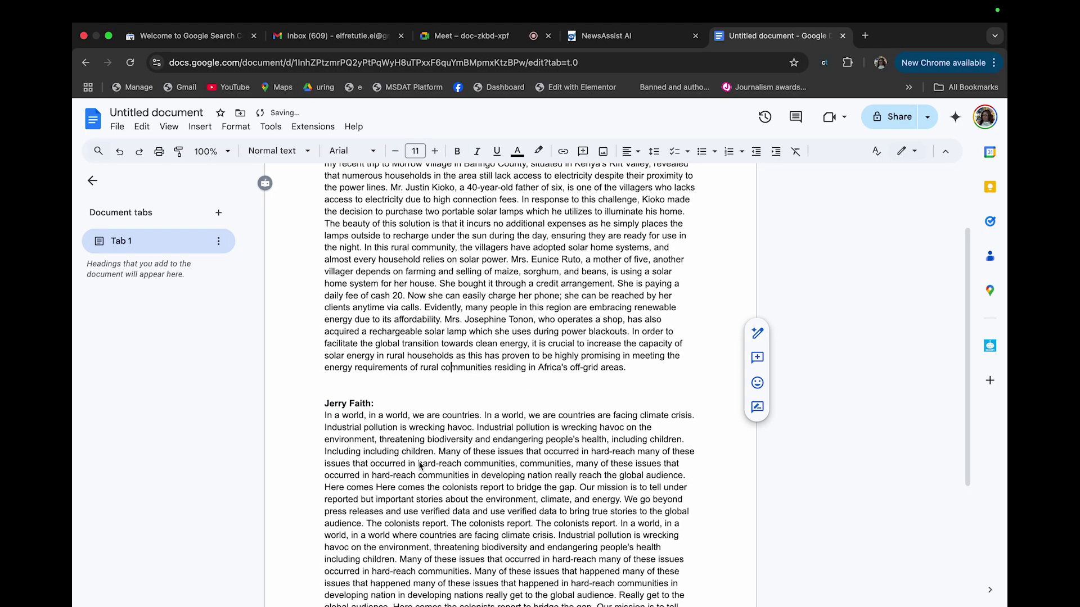
{"action": "left_click", "coordinate": [603, 35]}
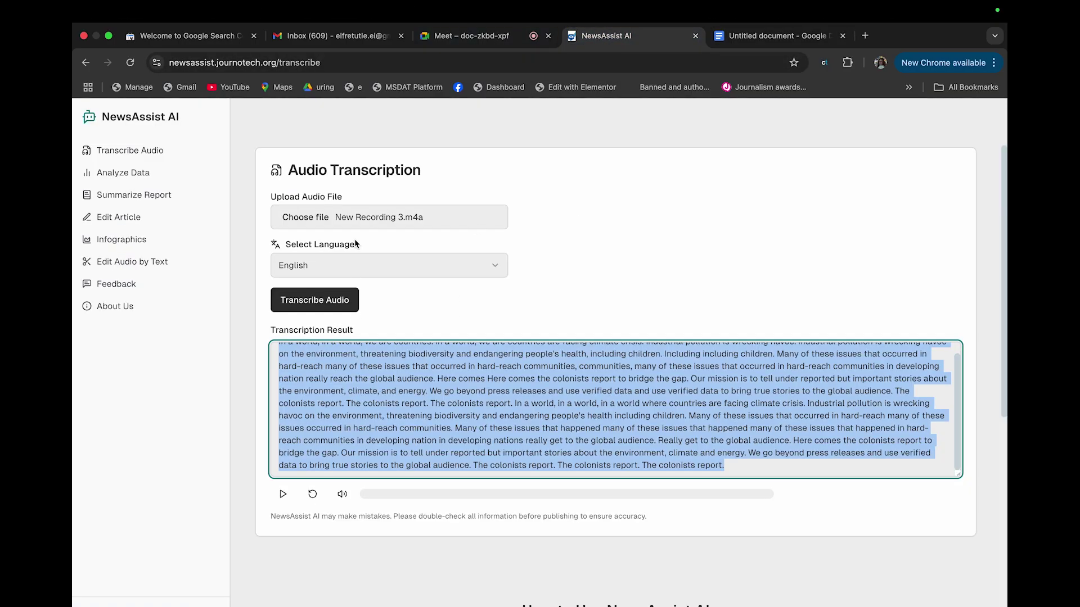
{"action": "left_click", "coordinate": [360, 217]}
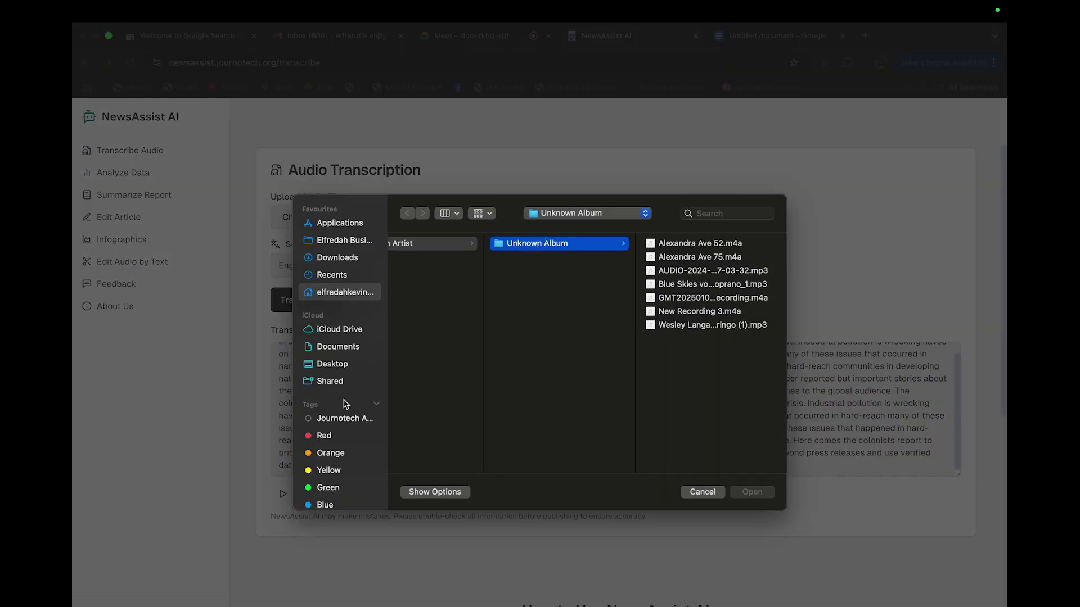
{"action": "scroll", "coordinate": [337, 439], "scroll_direction": "down", "scroll_amount": 5}
{"action": "left_click", "coordinate": [326, 461]}
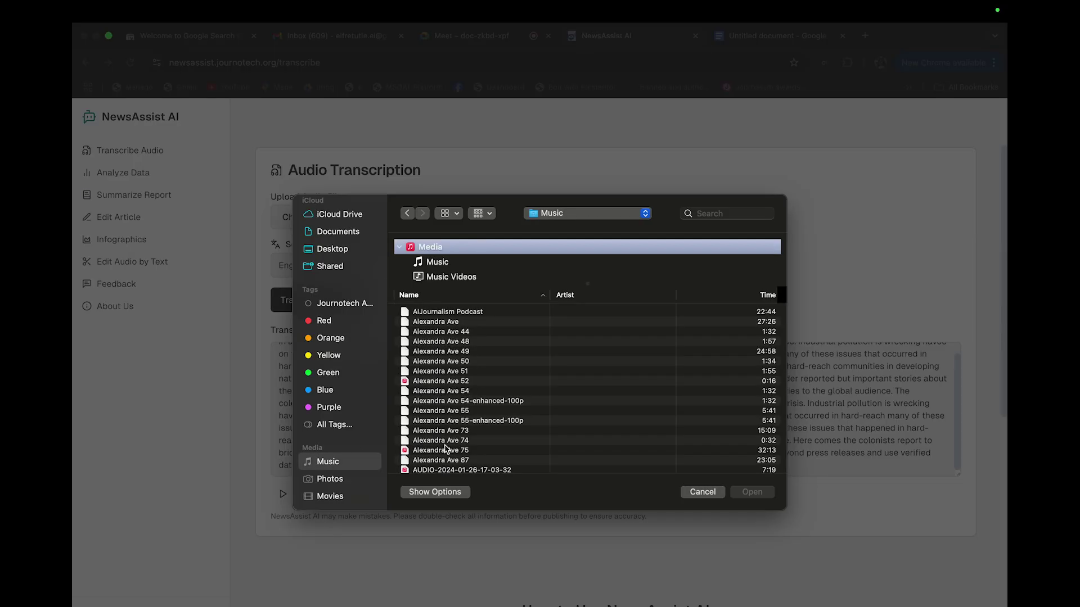
{"action": "scroll", "coordinate": [487, 453], "scroll_direction": "down", "scroll_amount": 3}
{"action": "scroll", "coordinate": [487, 453], "scroll_direction": "down", "scroll_amount": 2}
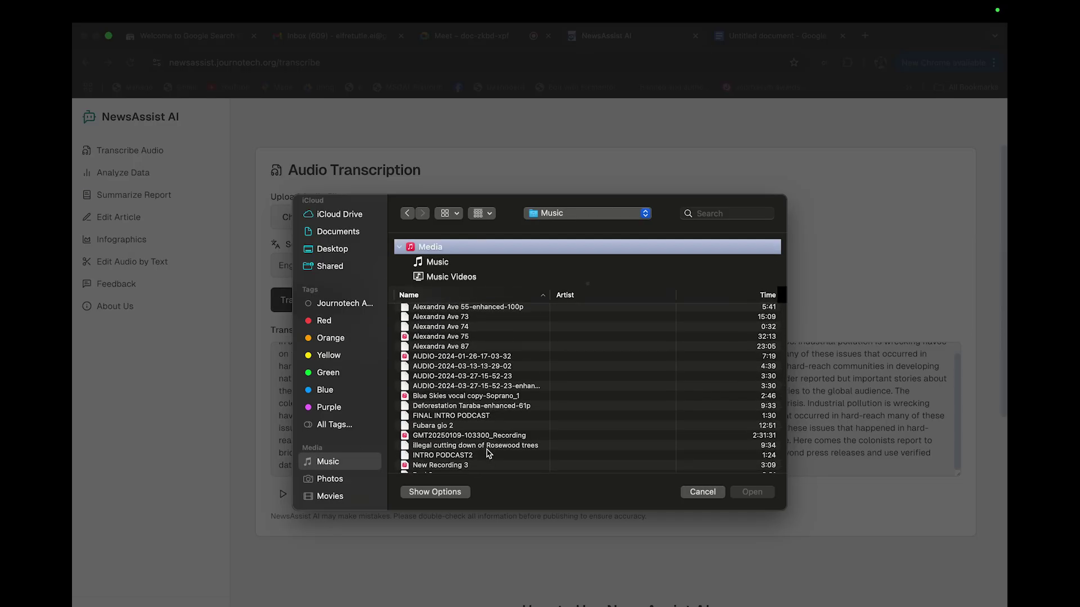
{"action": "left_click", "coordinate": [630, 366]}
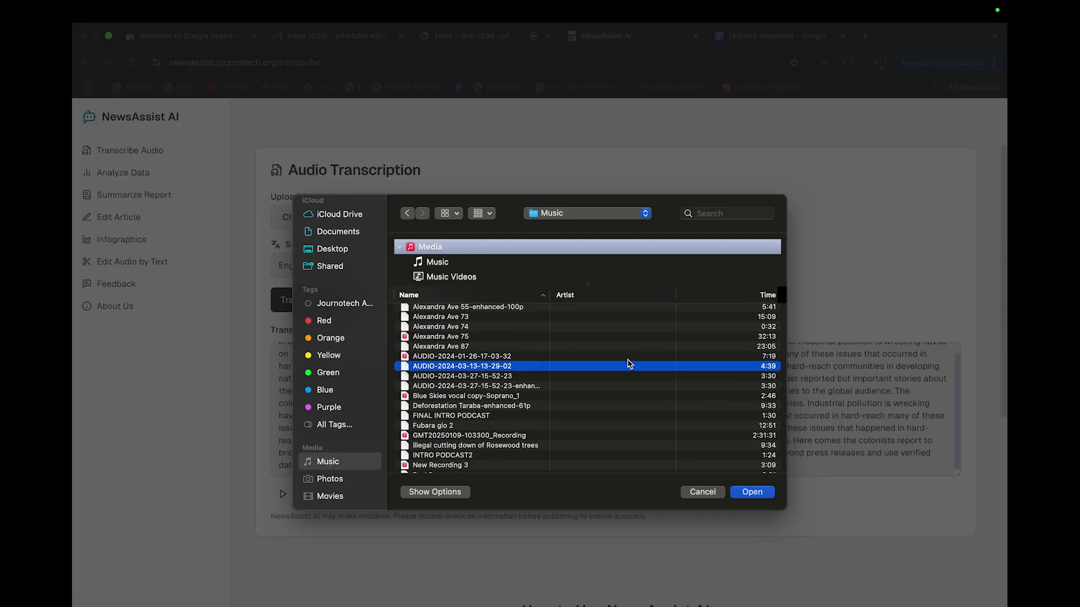
{"action": "left_click", "coordinate": [629, 360]}
{"action": "left_click", "coordinate": [766, 494]}
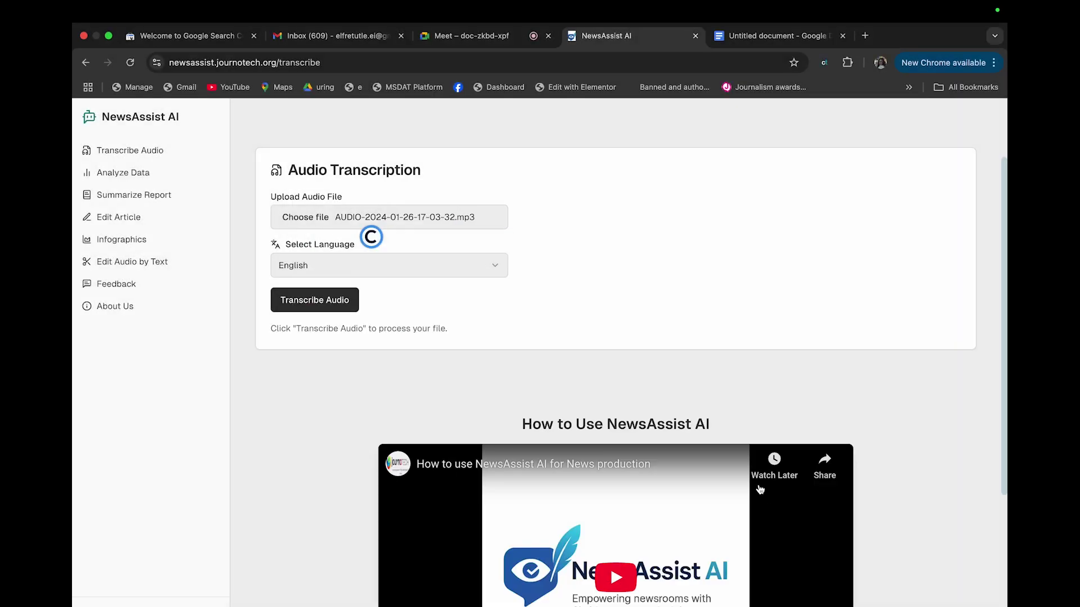
Transcribe the Ogoni farmers and fishermen interview and select its whole transcript
{"action": "left_click", "coordinate": [308, 303]}
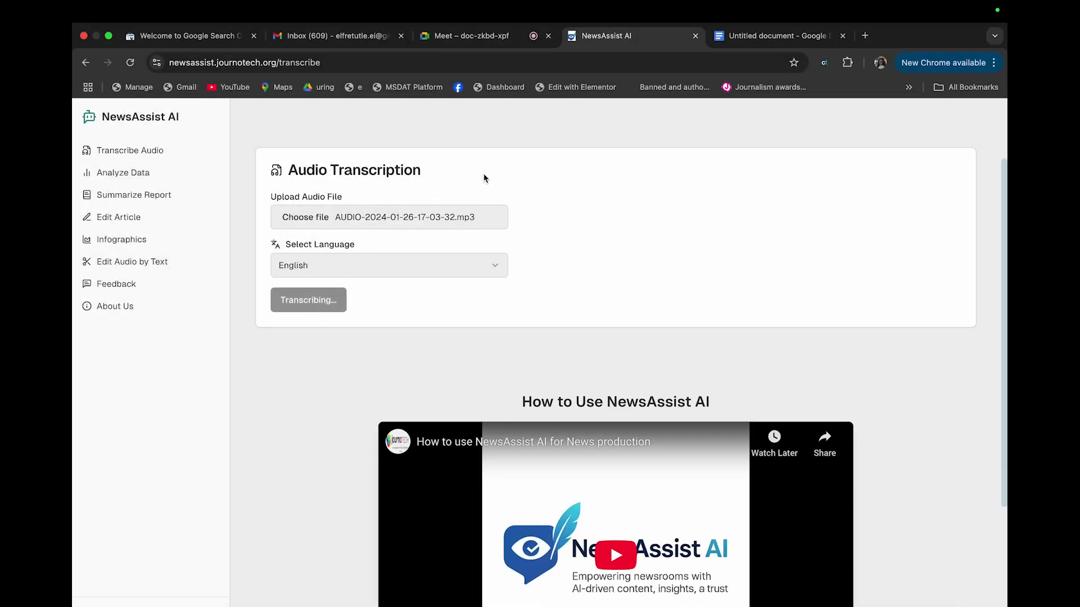
{"action": "mouse_move", "coordinate": [920, 3]}
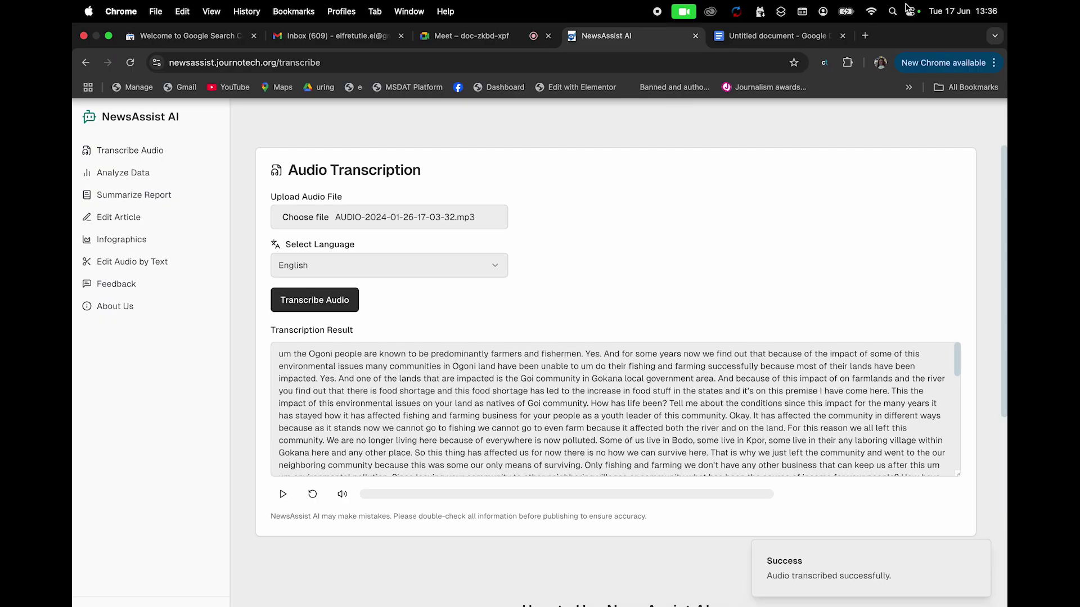
{"action": "left_click", "coordinate": [524, 437]}
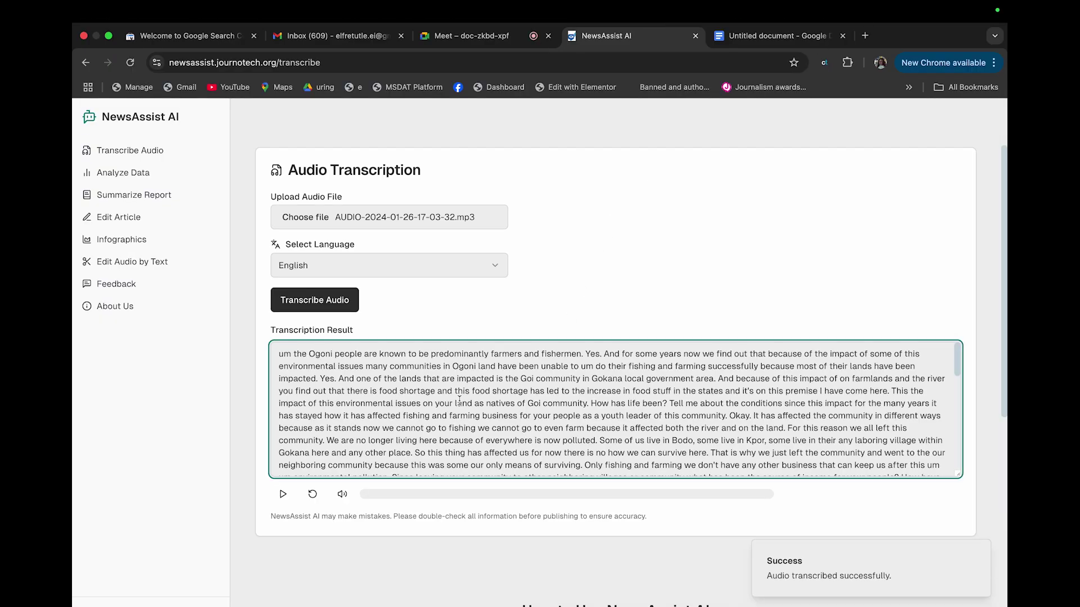
{"action": "key", "text": "super+a"}
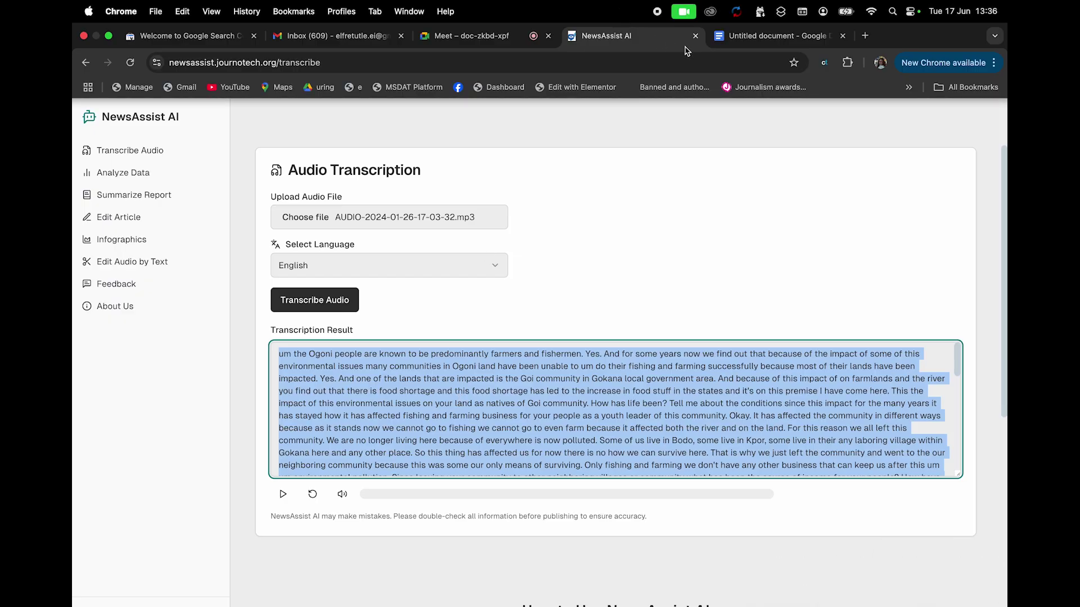
{"action": "left_click", "coordinate": [732, 45]}
Paste the Ogoni interview transcript as a new paragraph at the document's end
{"action": "left_click", "coordinate": [366, 514]}
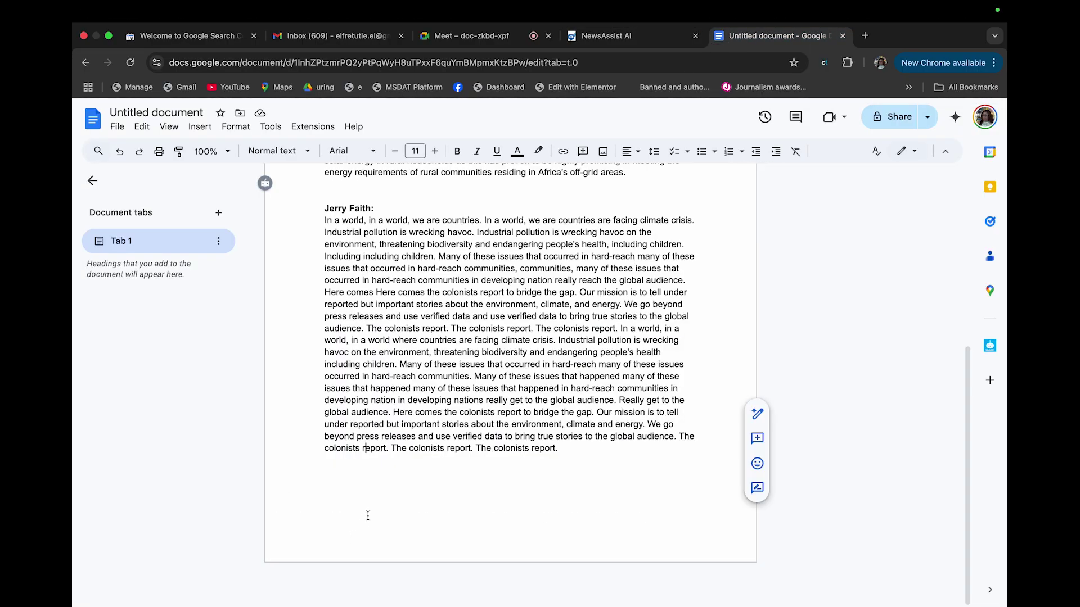
{"action": "left_click", "coordinate": [565, 464]}
{"action": "key", "text": "Return"}
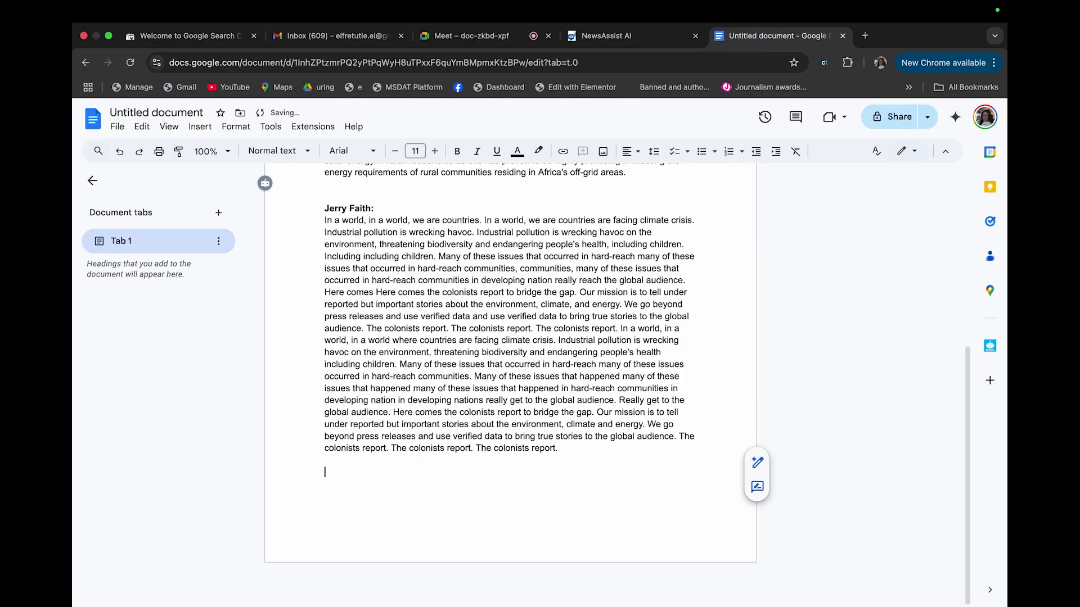
{"action": "key", "text": "super+v"}
{"action": "scroll", "coordinate": [506, 291], "scroll_direction": "up", "scroll_amount": 8}
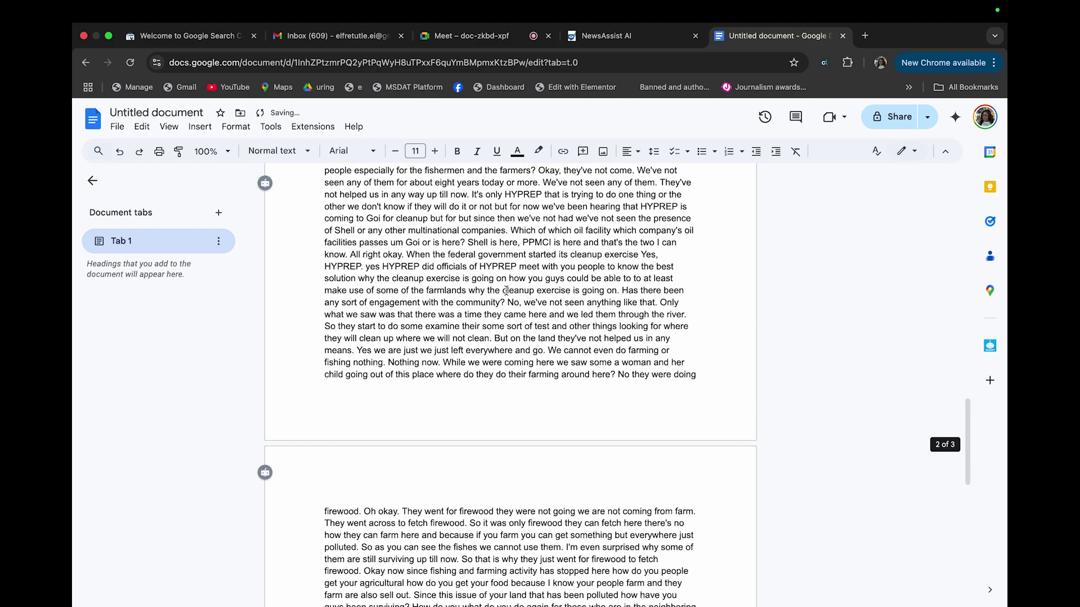
{"action": "scroll", "coordinate": [505, 290], "scroll_direction": "up", "scroll_amount": 10}
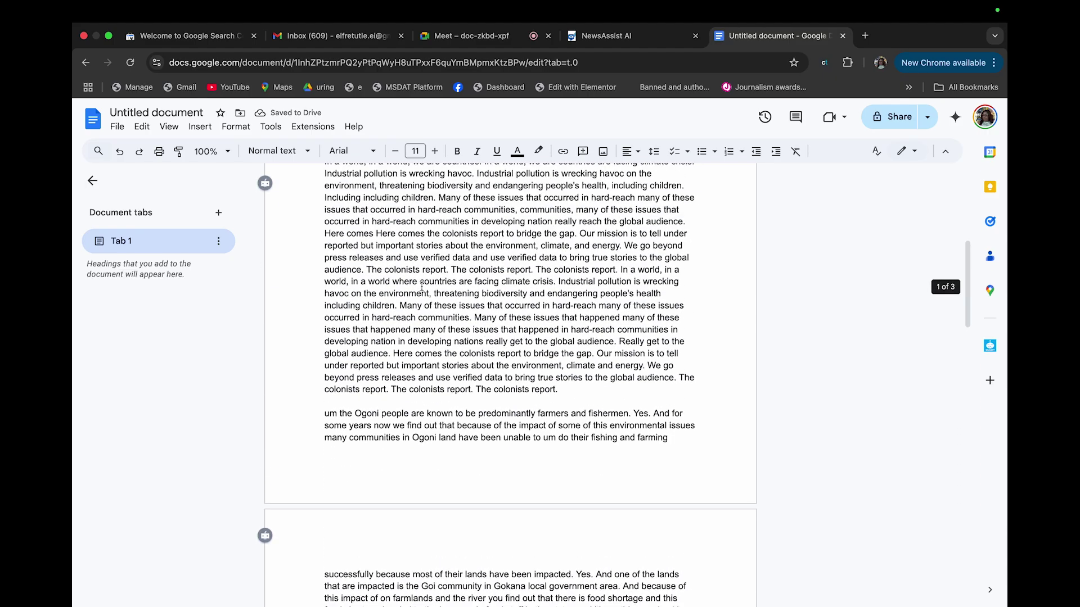
Move the Ogoni transcript onto a new page, headed by the interviewee's name in bold and a colon
{"action": "left_click", "coordinate": [323, 412]}
{"action": "key", "text": "super+Return"}
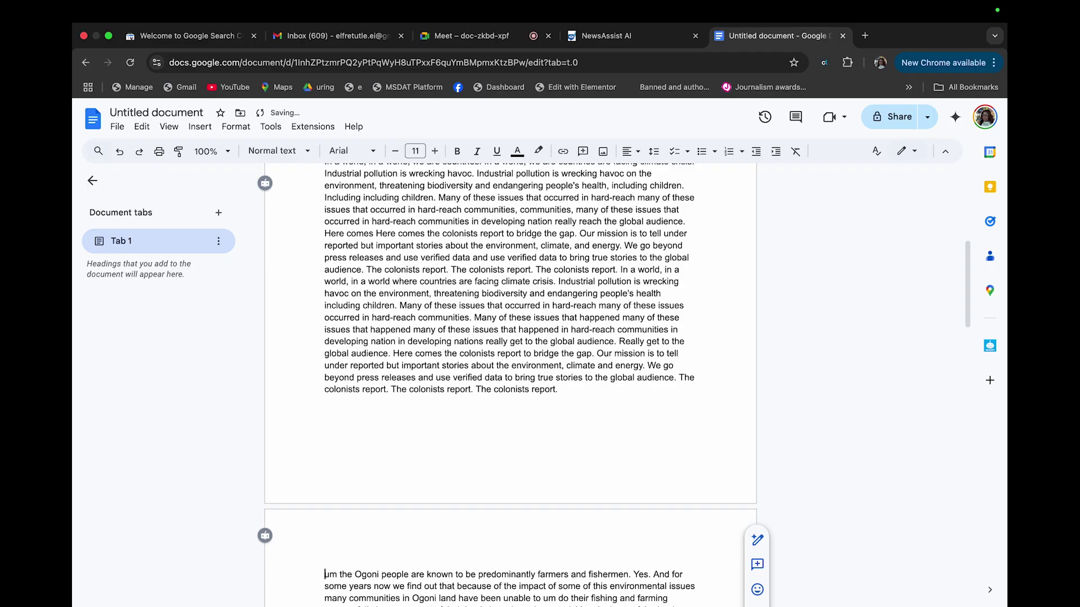
{"action": "scroll", "coordinate": [463, 479], "scroll_direction": "down", "scroll_amount": 3}
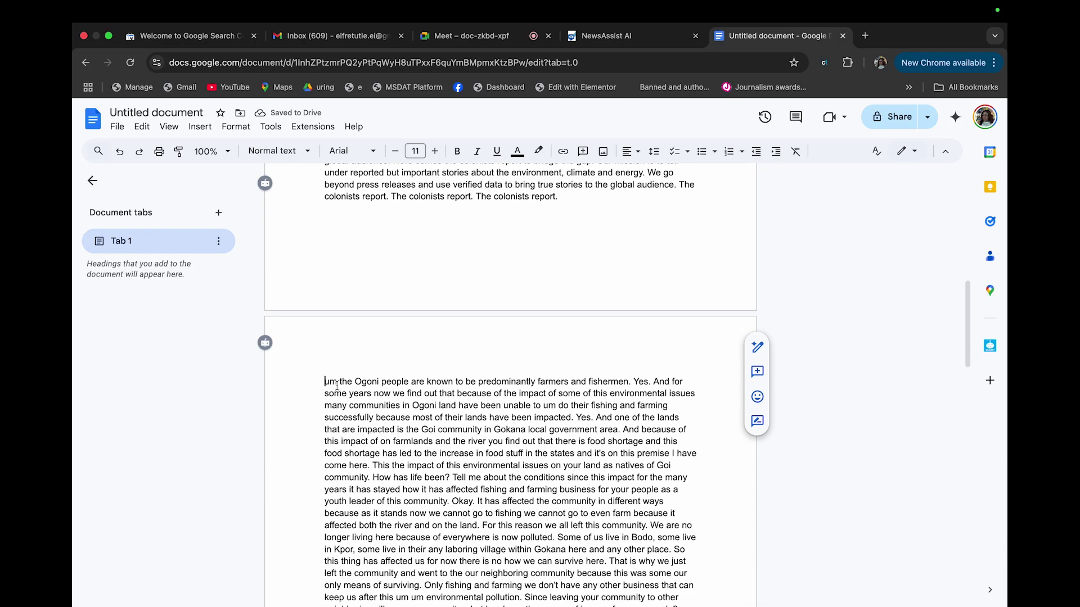
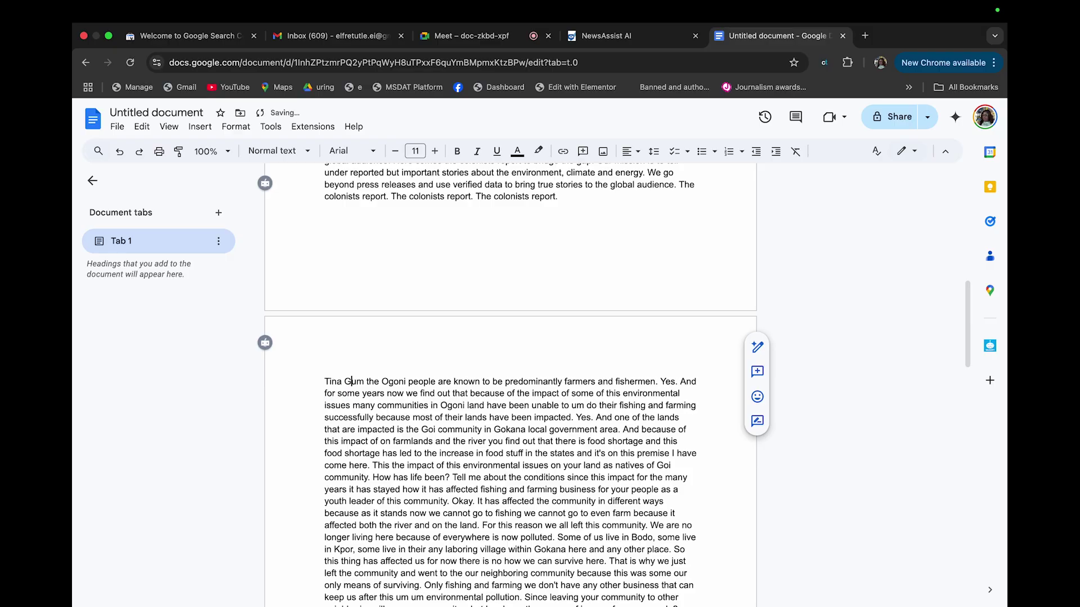
{"action": "key", "text": "shift+Left"}
{"action": "key", "text": "shift+Left"}
{"action": "key", "text": "shift+Left"}
{"action": "key", "text": "shift+Left"}
{"action": "key", "text": "shift+Left"}
{"action": "key", "text": "shift+Left"}
{"action": "key", "text": "shift+Left"}
{"action": "key", "text": "shift+Left"}
{"action": "key", "text": "shift+Left"}
{"action": "key", "text": "shift+Left"}
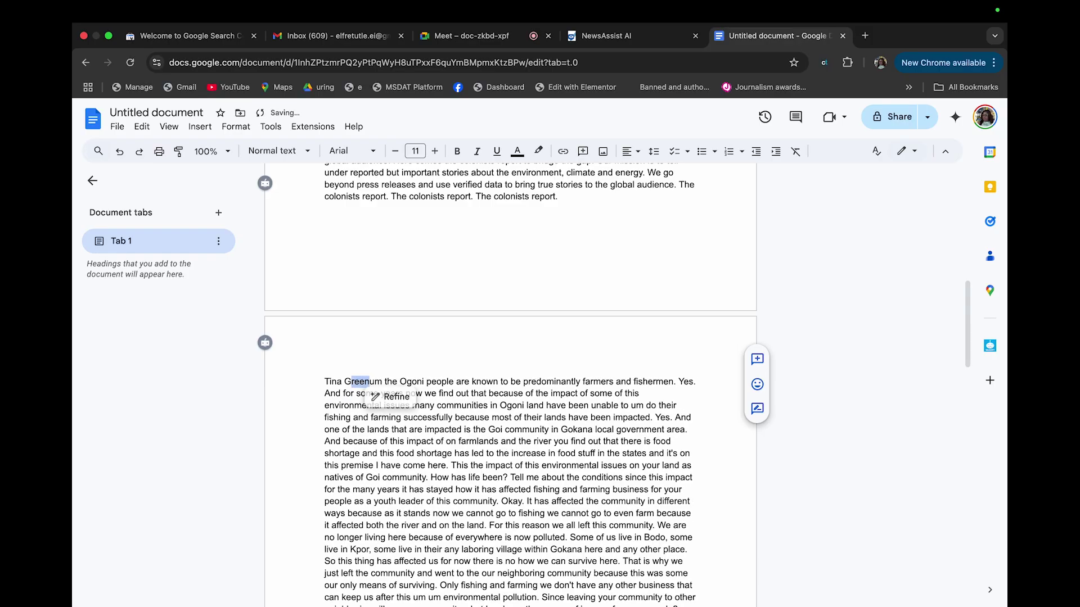
{"action": "key", "text": "ctrl+b"}
{"action": "key", "text": "Right"}
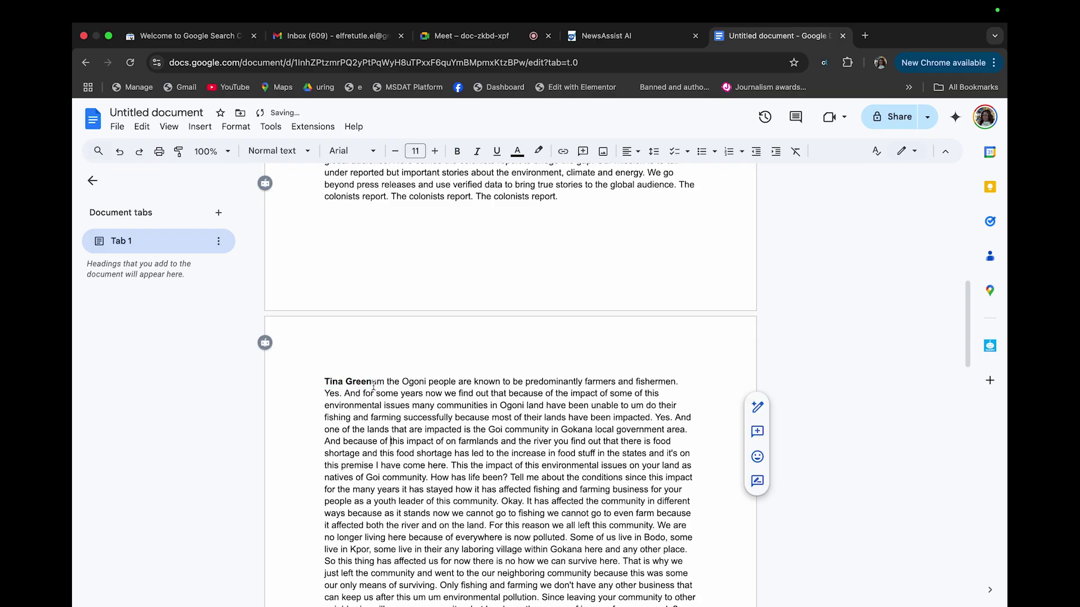
{"action": "type", "text": ":"}
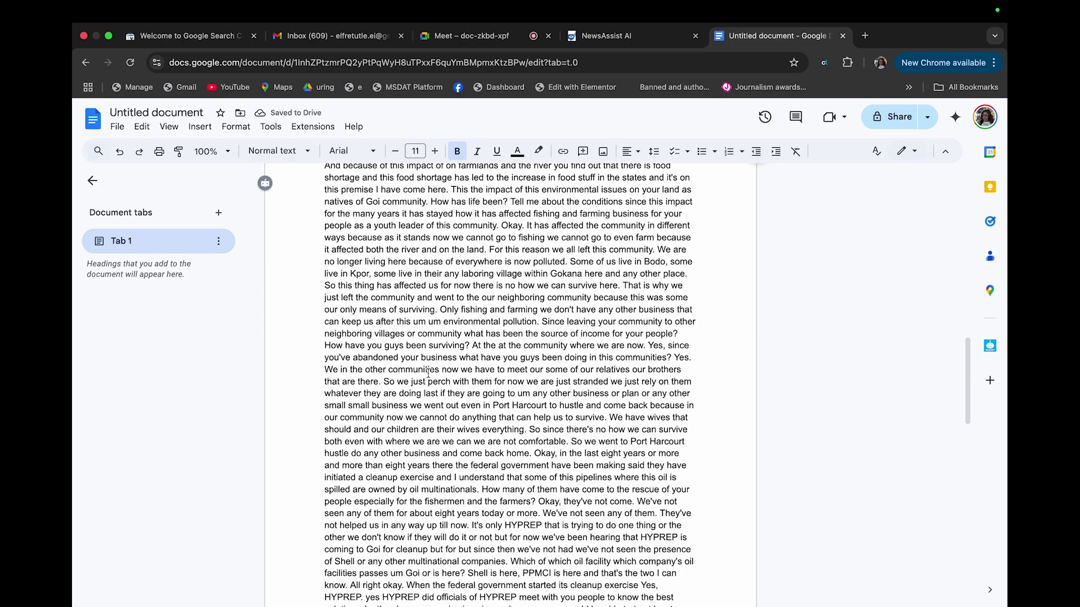
Delete the question 'How has life been?' from the Ogoni transcript paragraph
{"action": "scroll", "coordinate": [428, 372], "scroll_direction": "up", "scroll_amount": 2}
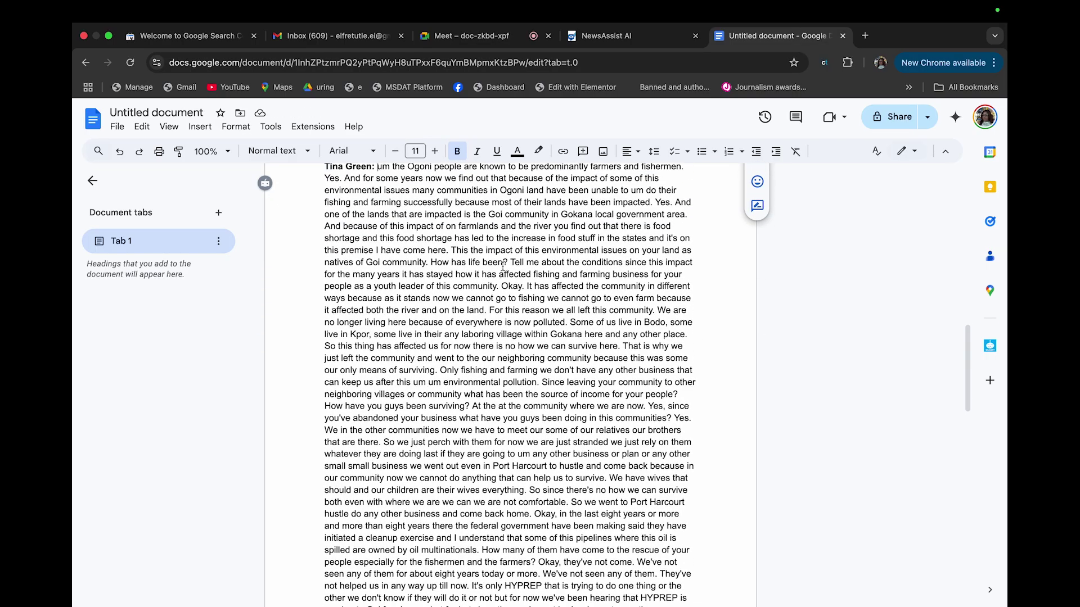
{"action": "scroll", "coordinate": [509, 274], "scroll_direction": "up", "scroll_amount": 8}
{"action": "scroll", "coordinate": [502, 267], "scroll_direction": "up", "scroll_amount": 4}
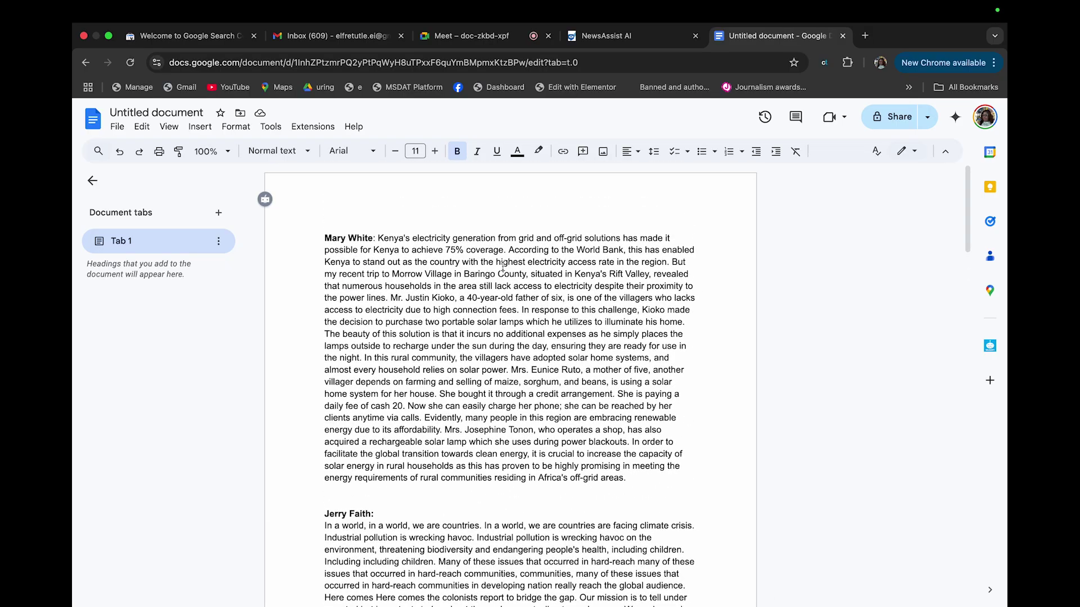
{"action": "scroll", "coordinate": [567, 350], "scroll_direction": "down", "scroll_amount": 8}
{"action": "scroll", "coordinate": [568, 349], "scroll_direction": "down", "scroll_amount": 2}
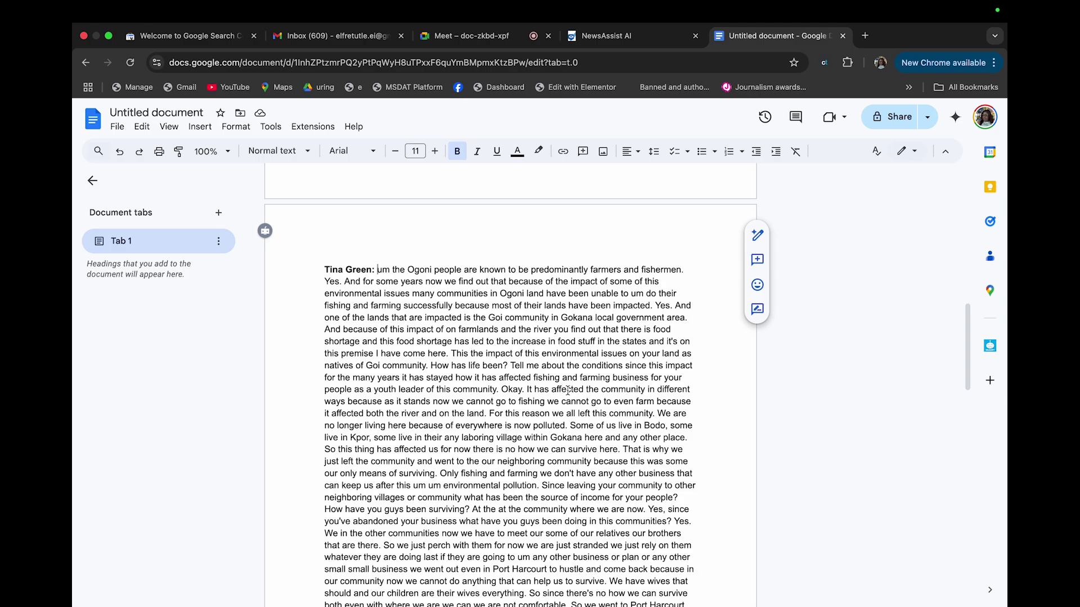
{"action": "left_click_drag", "start_coordinate": [508, 366], "coordinate": [432, 365]}
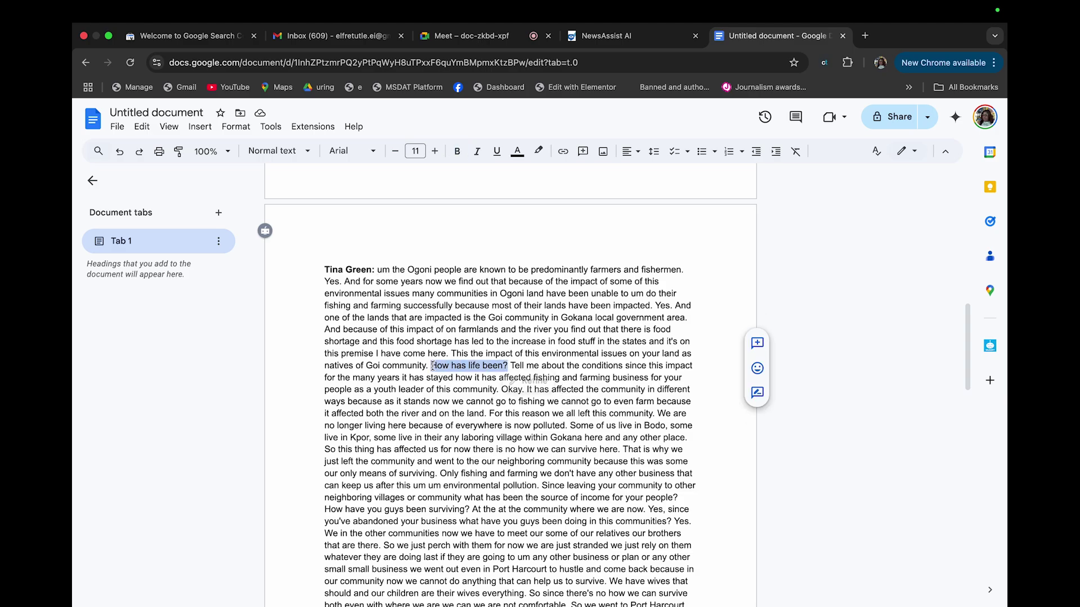
{"action": "key", "text": "BackSpace"}
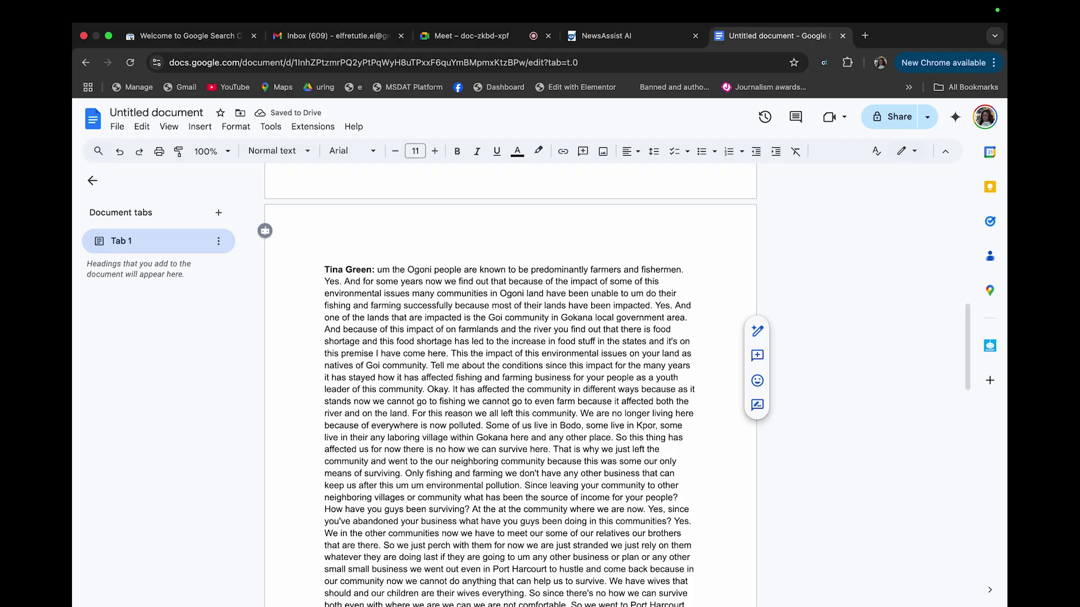
{"action": "scroll", "coordinate": [509, 382], "scroll_direction": "down", "scroll_amount": 10}
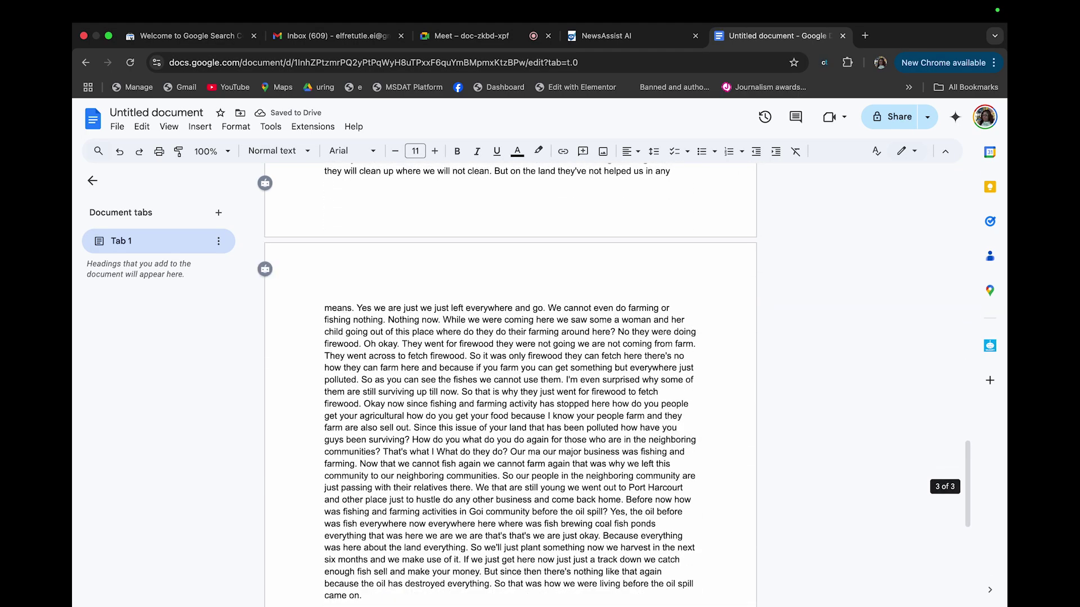
{"action": "scroll", "coordinate": [455, 467], "scroll_direction": "up", "scroll_amount": 10}
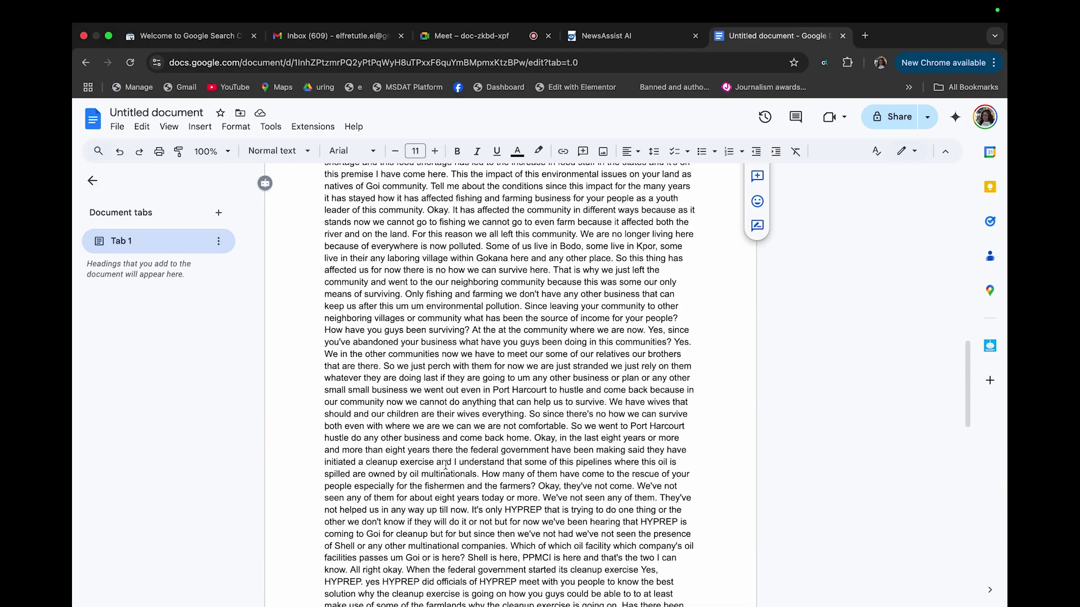
Select and copy all three transcripts, then go to NewsAssist AI's Edit Article page
{"action": "scroll", "coordinate": [445, 465], "scroll_direction": "up", "scroll_amount": 7}
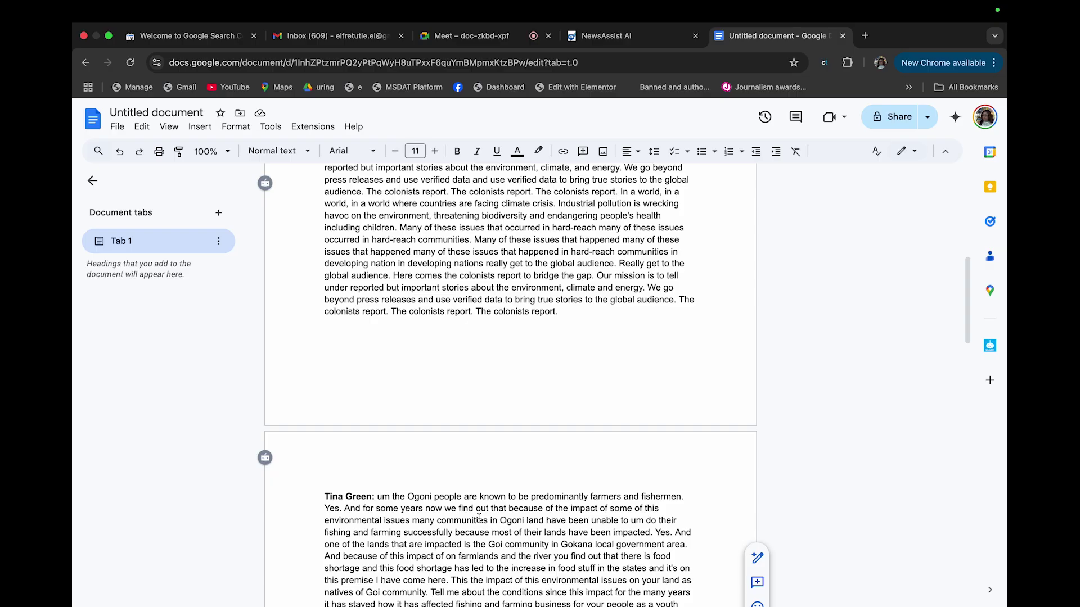
{"action": "scroll", "coordinate": [479, 517], "scroll_direction": "down", "scroll_amount": 15}
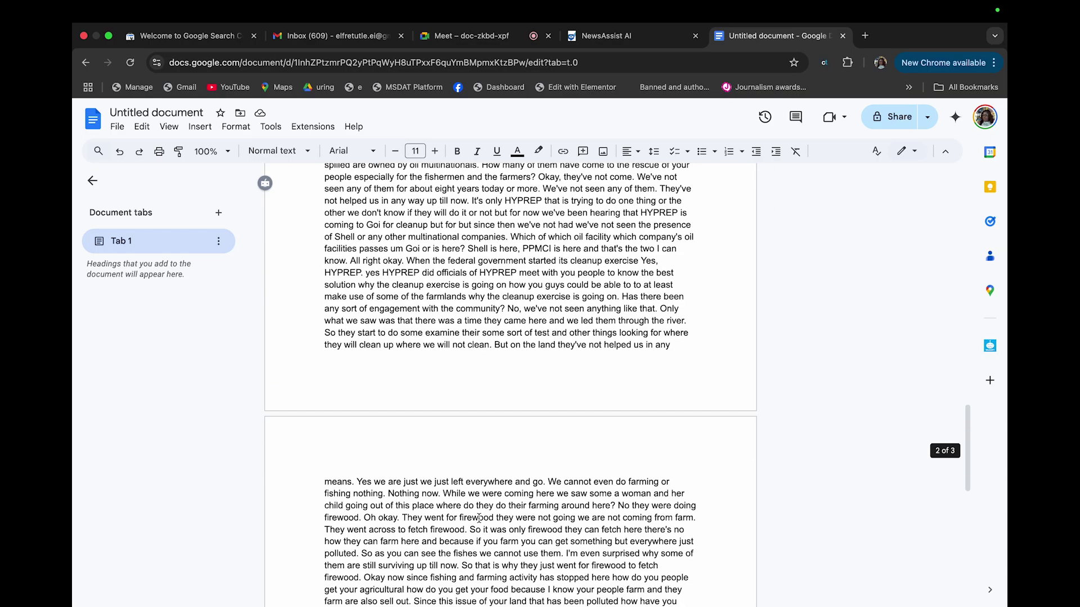
{"action": "scroll", "coordinate": [365, 534], "scroll_direction": "down", "scroll_amount": 7}
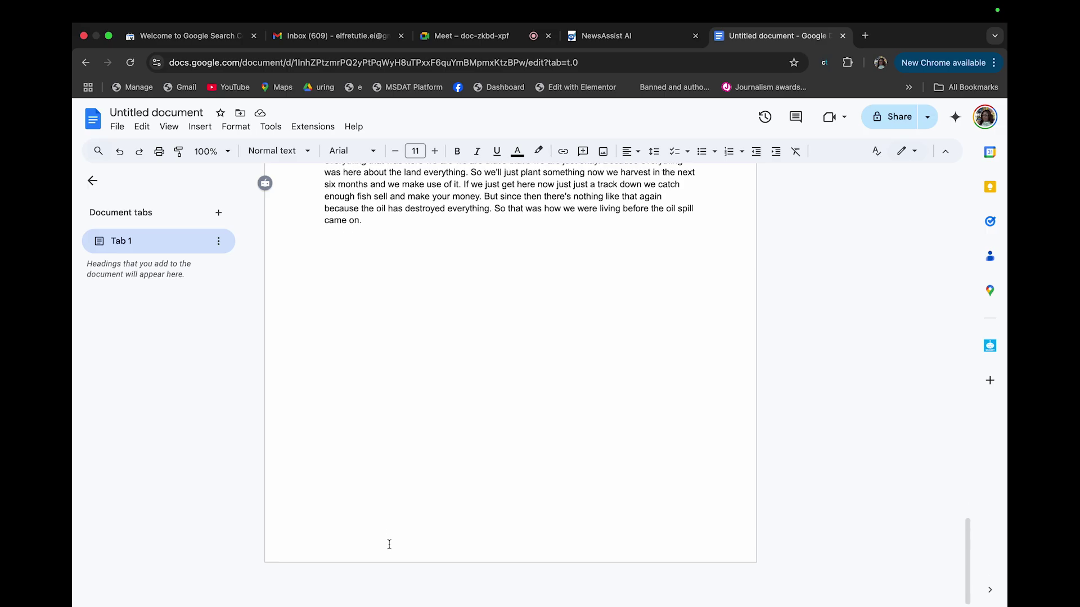
{"action": "scroll", "coordinate": [405, 408], "scroll_direction": "up", "scroll_amount": 10}
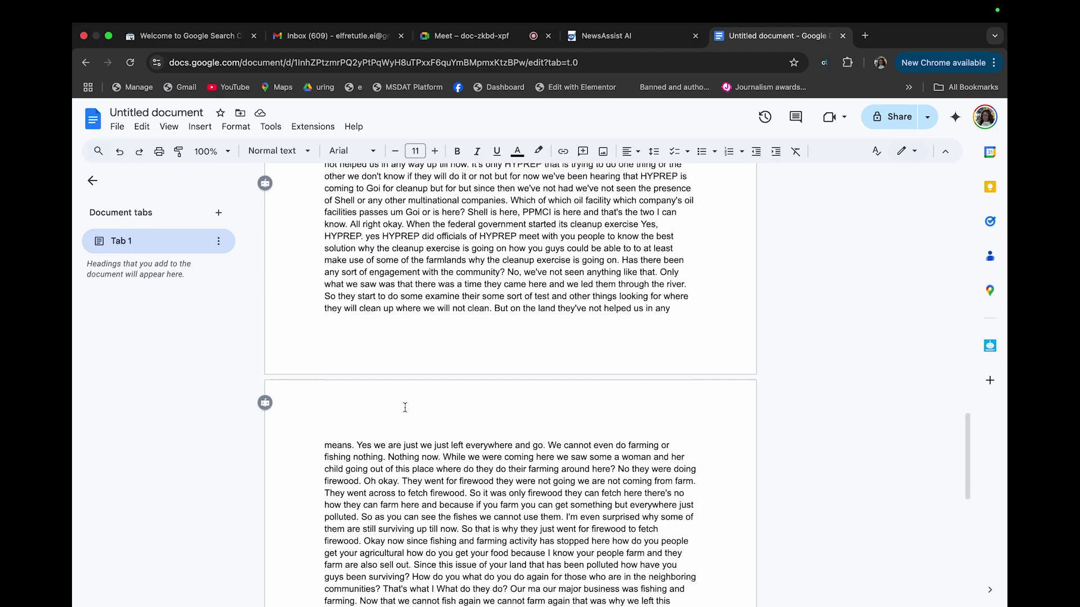
{"action": "scroll", "coordinate": [426, 336], "scroll_direction": "up", "scroll_amount": 15}
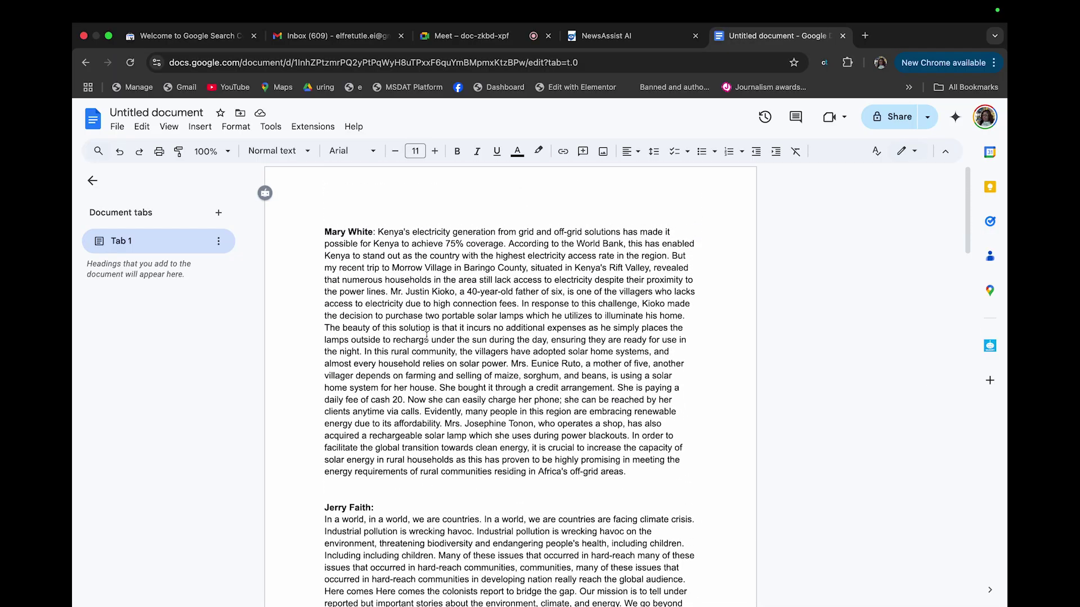
{"action": "scroll", "coordinate": [566, 402], "scroll_direction": "down", "scroll_amount": 15}
{"action": "scroll", "coordinate": [566, 404], "scroll_direction": "up", "scroll_amount": 15}
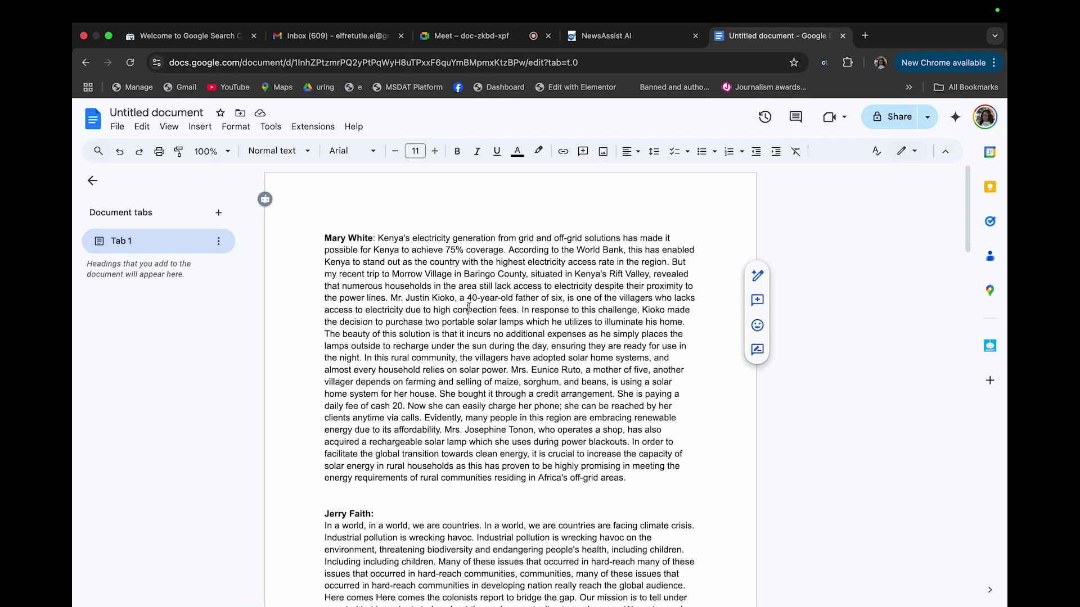
{"action": "key", "text": "super+a"}
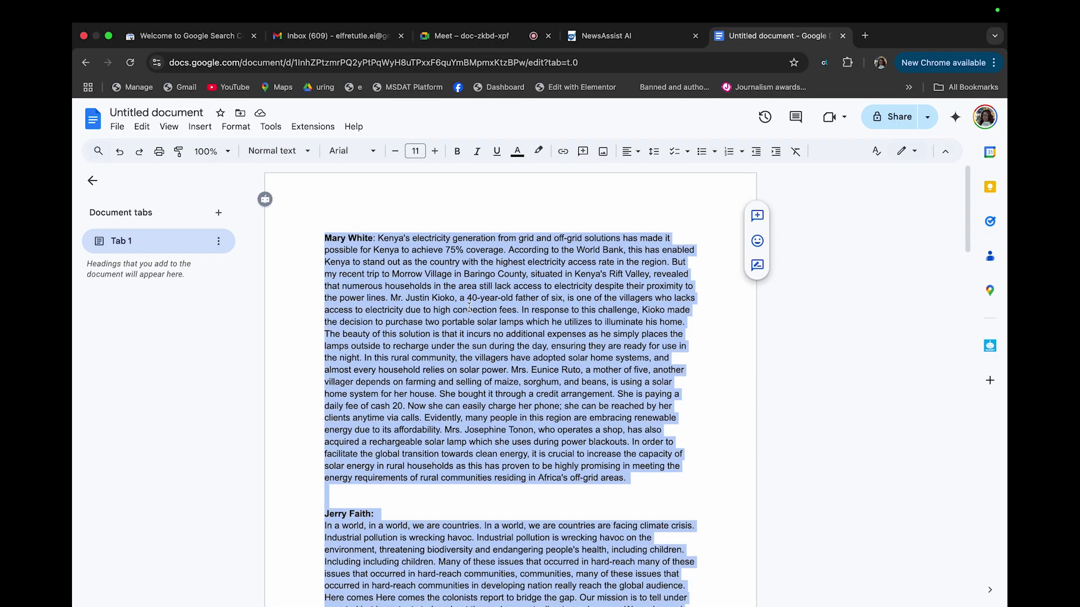
{"action": "scroll", "coordinate": [469, 307], "scroll_direction": "down", "scroll_amount": 4}
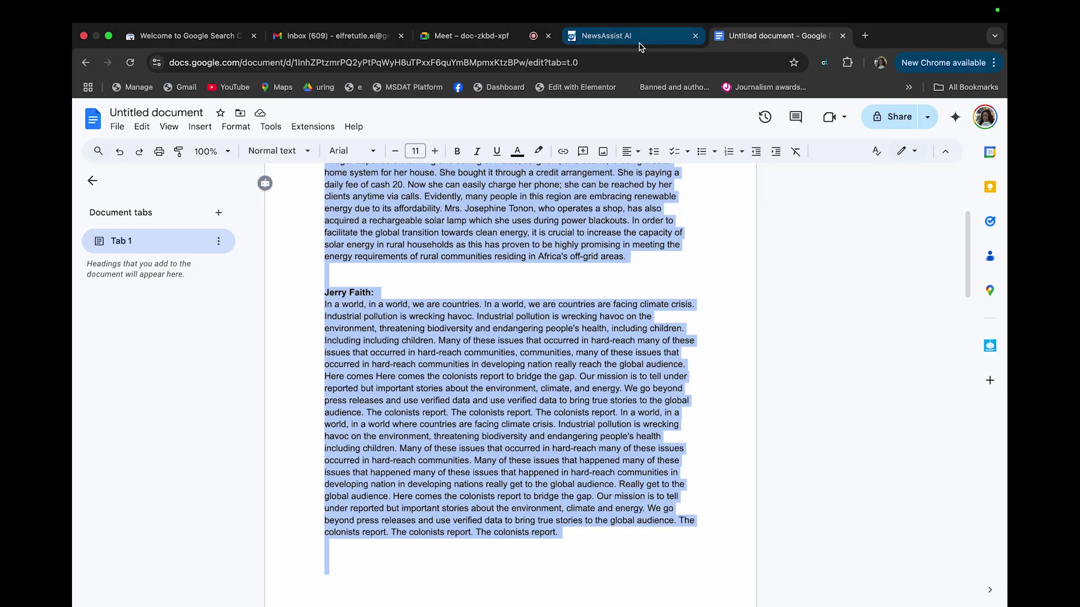
{"action": "left_click", "coordinate": [608, 36]}
{"action": "left_click", "coordinate": [125, 217]}
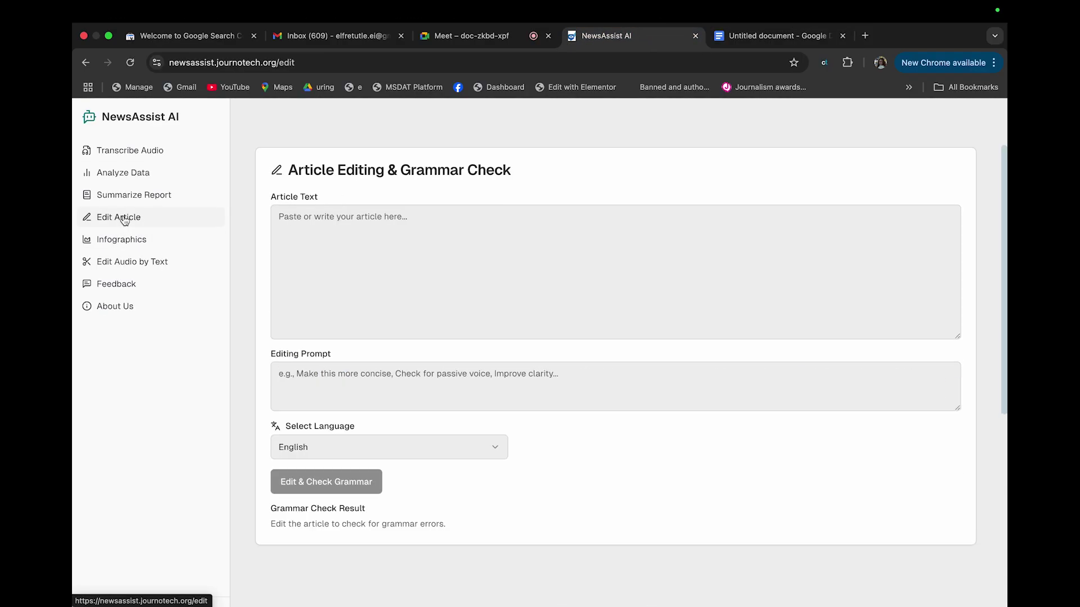
Paste the transcripts into Article Text and begin the prompt 'This is an investigative pi'
{"action": "left_click", "coordinate": [350, 229]}
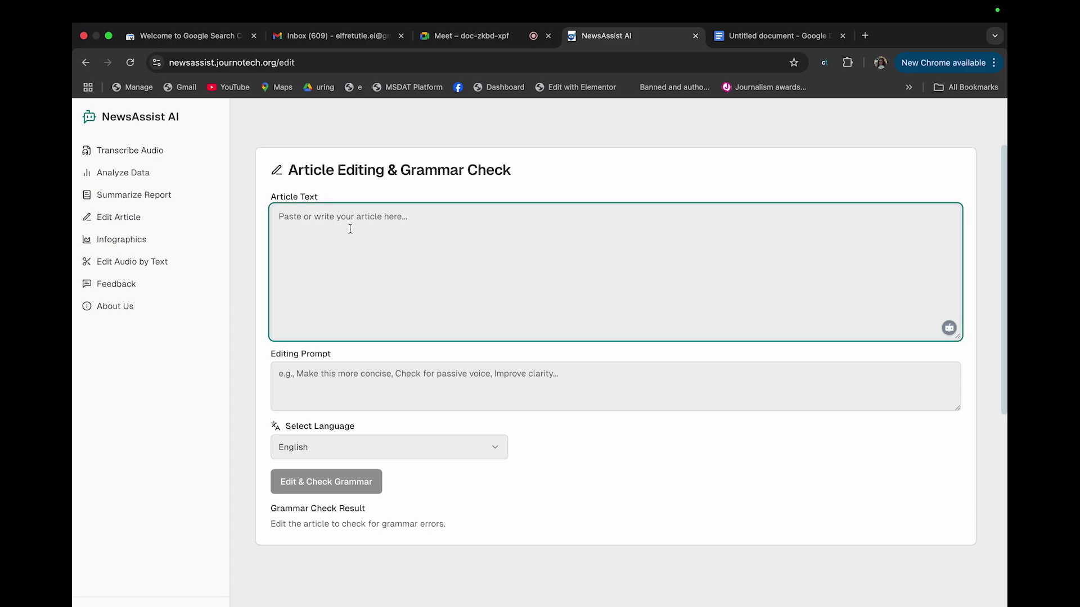
{"action": "key", "text": "super+v"}
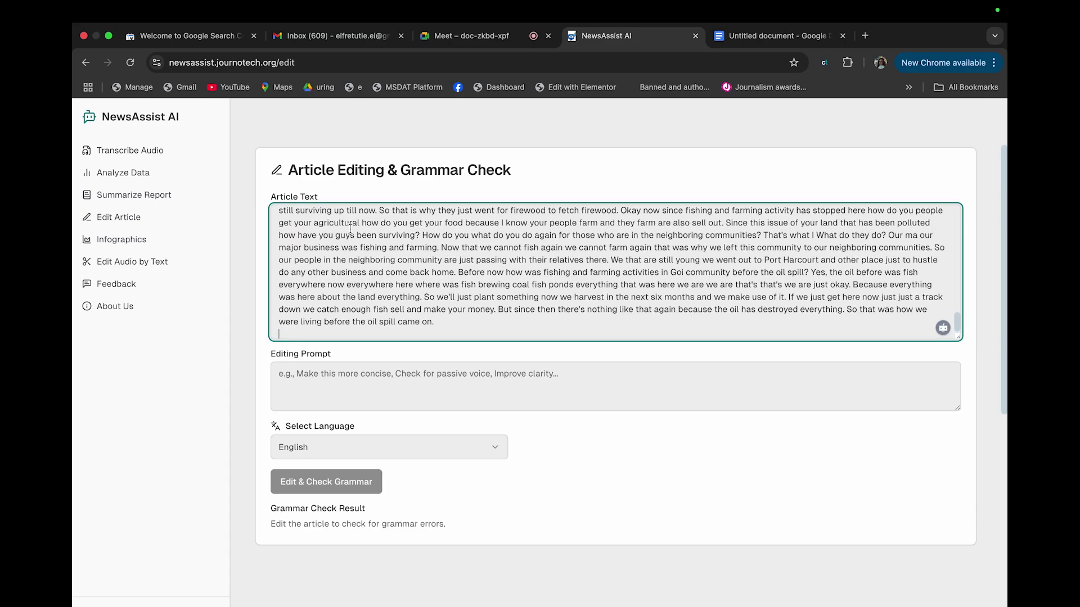
{"action": "left_click", "coordinate": [311, 371]}
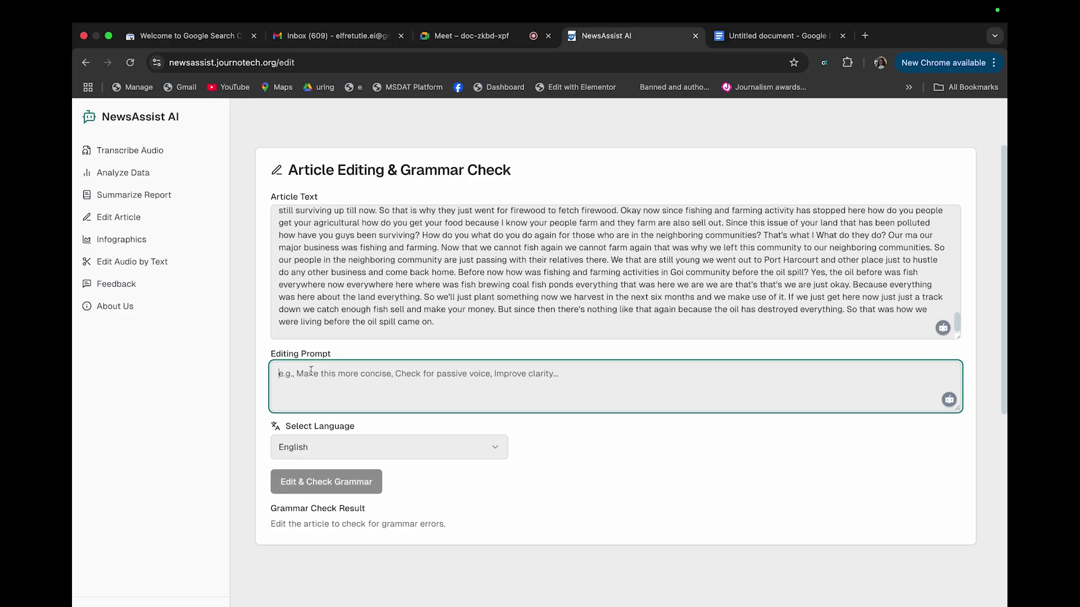
{"action": "type", "text": "Thi"}
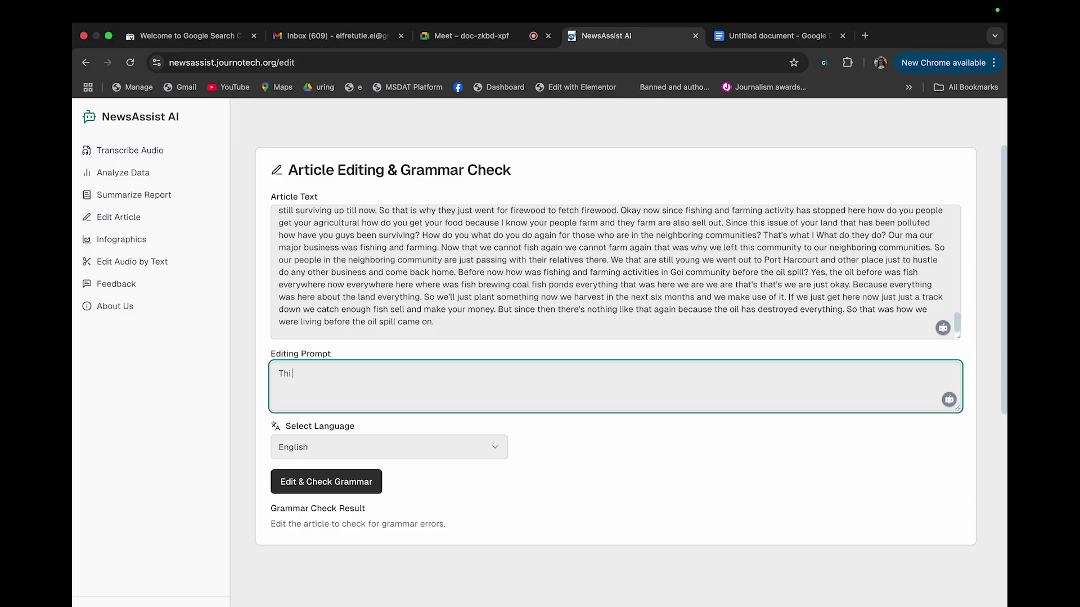
{"action": "type", "text": "s is an investigative interview f"}
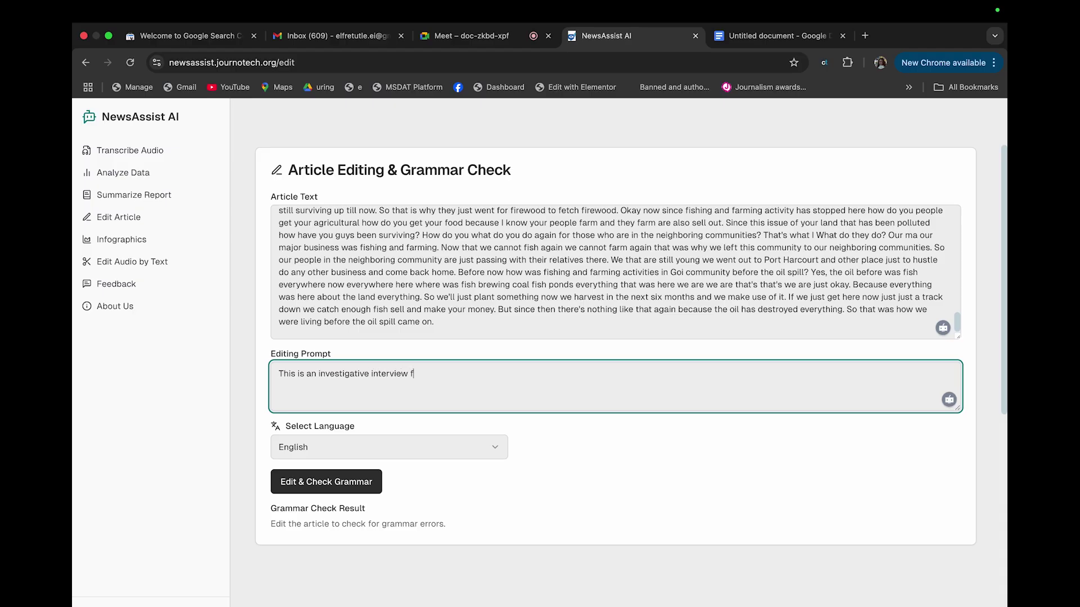
Extend the prompt to request an investigative story with 3 quotations per person from what they said
{"action": "type", "text": "rom the various sources. Use it and "}
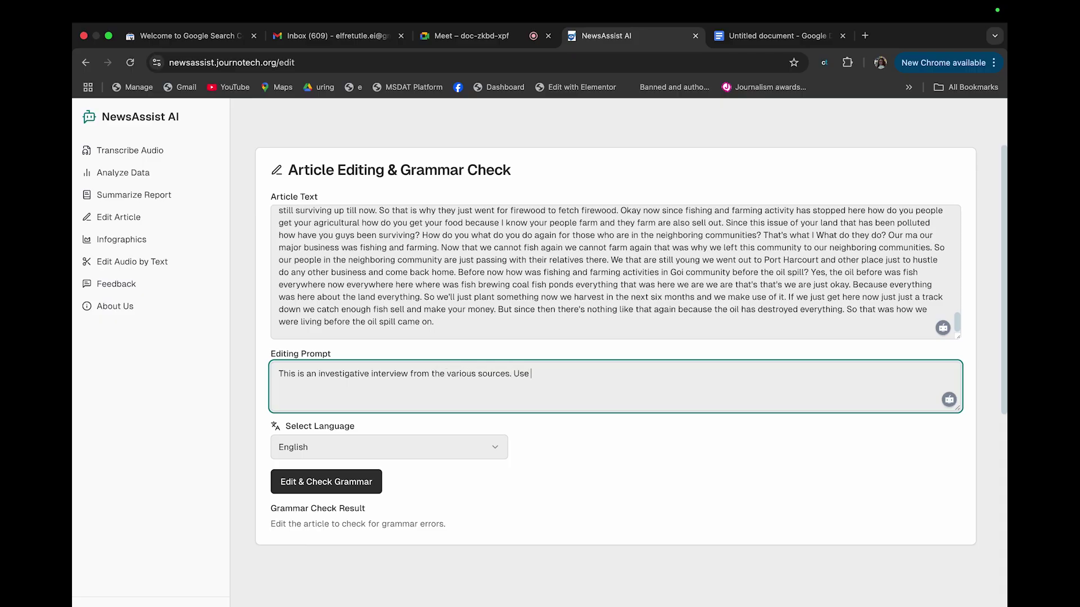
{"action": "type", "text": "write an investigatio"}
{"action": "key", "text": "BackSpace"}
{"action": "type", "text": "ve st"}
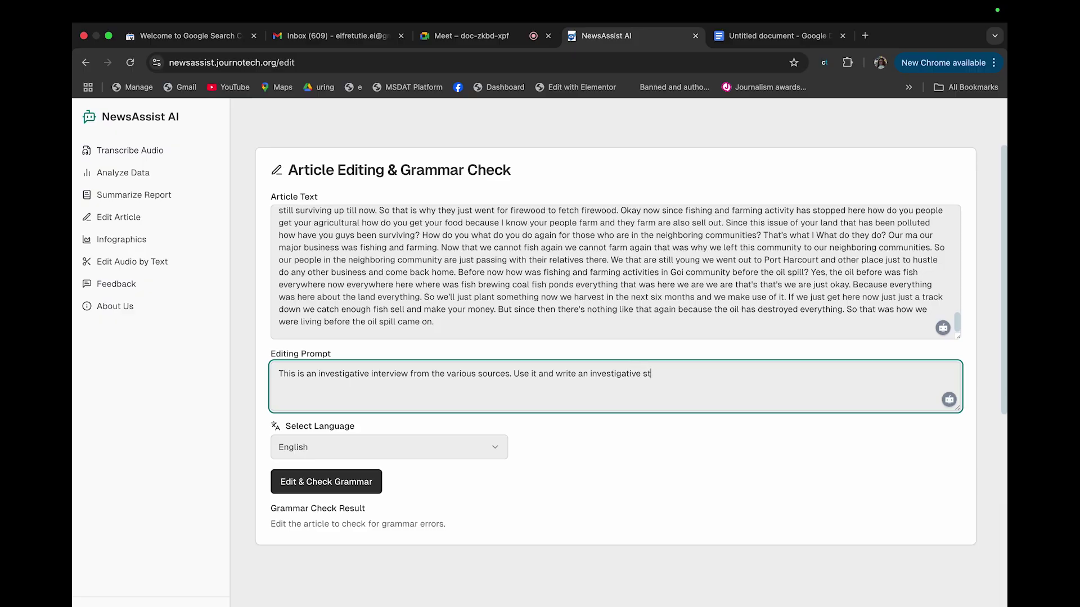
{"action": "type", "text": "ory ensure th"}
{"action": "type", "text": "ere is"}
{"action": "key", "text": "BackSpace"}
{"action": "key", "text": "BackSpace"}
{"action": "key", "text": "BackSpace"}
{"action": "type", "text": "are quotation a"}
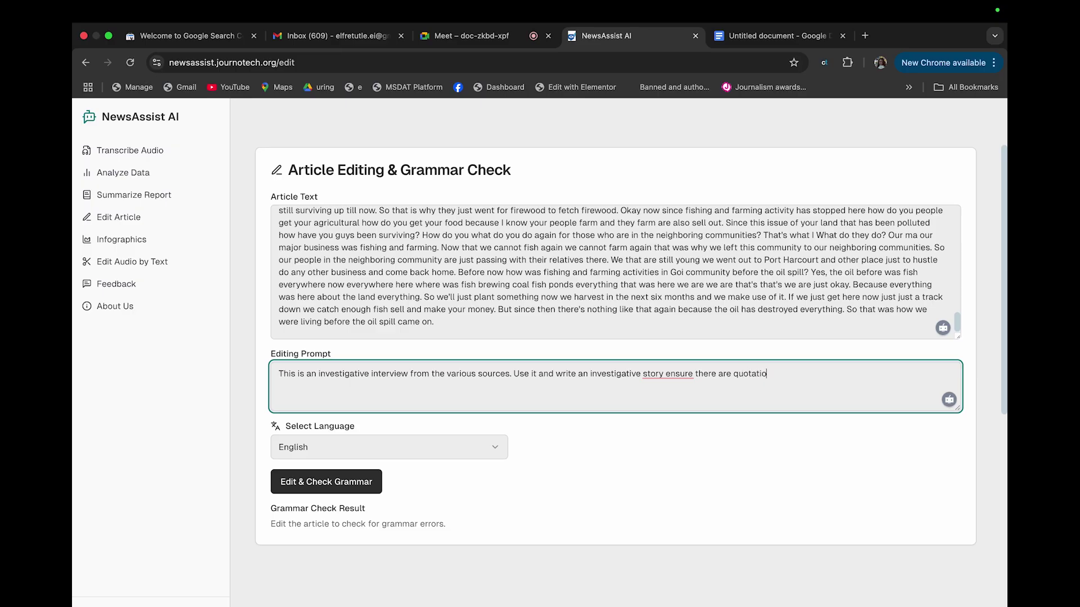
{"action": "key", "text": "BackSpace"}
{"action": "type", "text": "s and each person should have "}
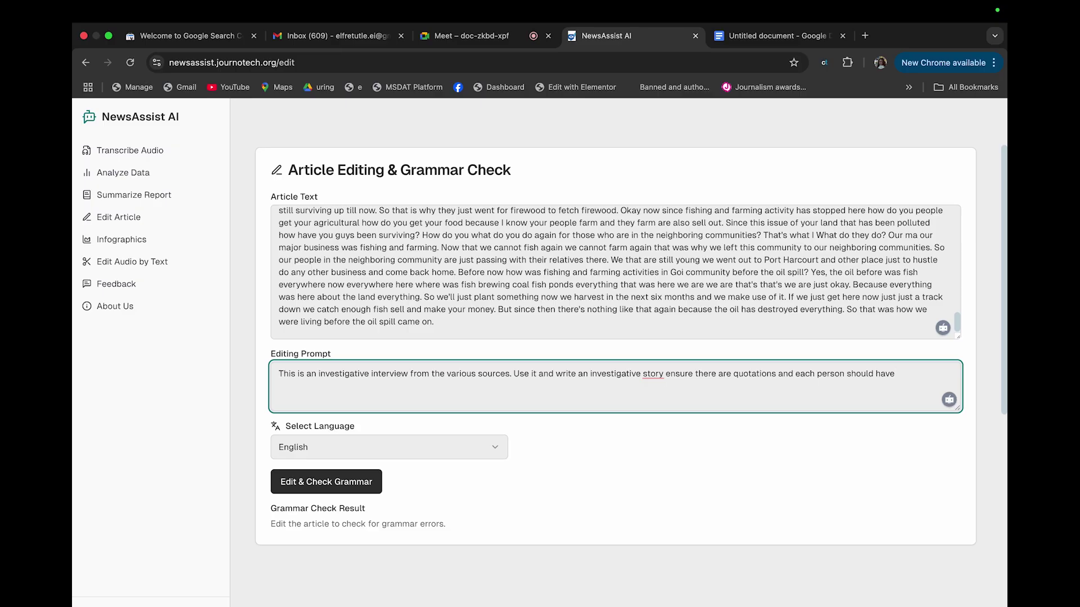
{"action": "type", "text": "3quotations fro"}
{"action": "type", "text": "m the"}
{"action": "key", "text": "BackSpace"}
{"action": "key", "text": "BackSpace"}
{"action": "key", "text": "BackSpace"}
{"action": "key", "text": "BackSpace"}
{"action": "type", "text": "what they said."}
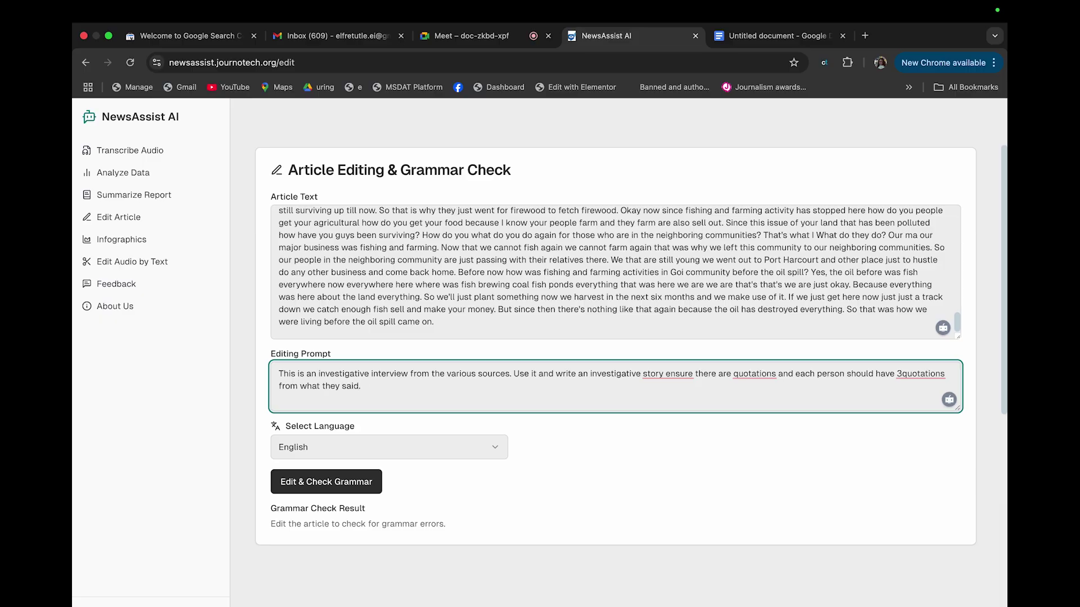
Add the sentence 'Just give me only one headline or title' to the prompt
{"action": "mouse_move", "coordinate": [850, 5]}
{"action": "key", "text": "Caps_Lock"}
{"action": "type", "text": "Just give me only one headline"}
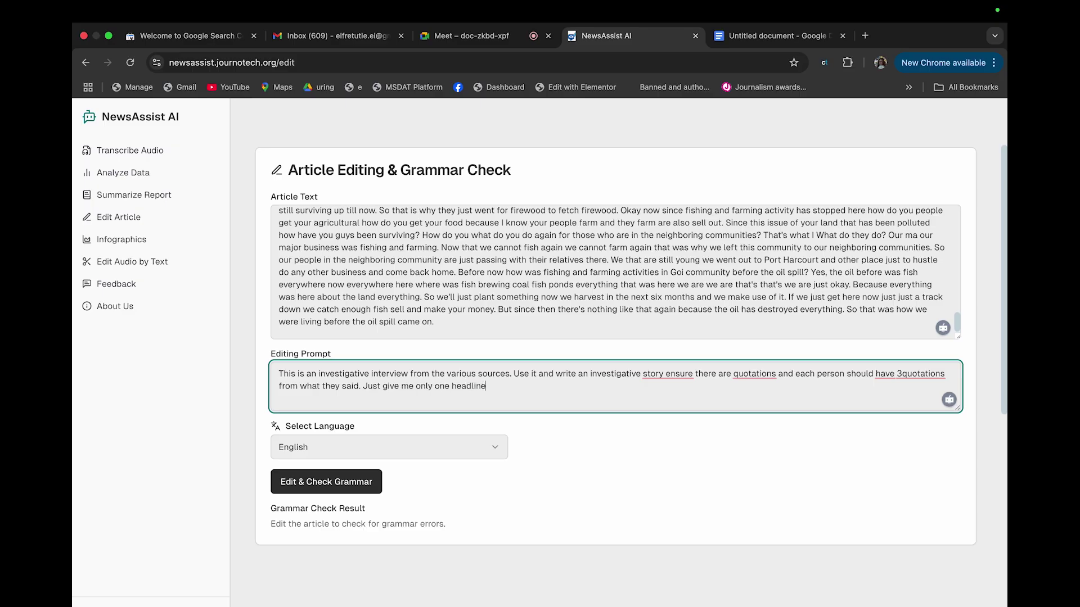
{"action": "type", "text": " or ttile"}
{"action": "key", "text": "BackSpace"}
{"action": "key", "text": "BackSpace"}
Run Edit & Check Grammar and review the article 'Nigeria's Oil Spill Crisis: A Community's Struggle for Survival'
{"action": "type", "text": "itle"}
{"action": "left_click", "coordinate": [302, 491]}
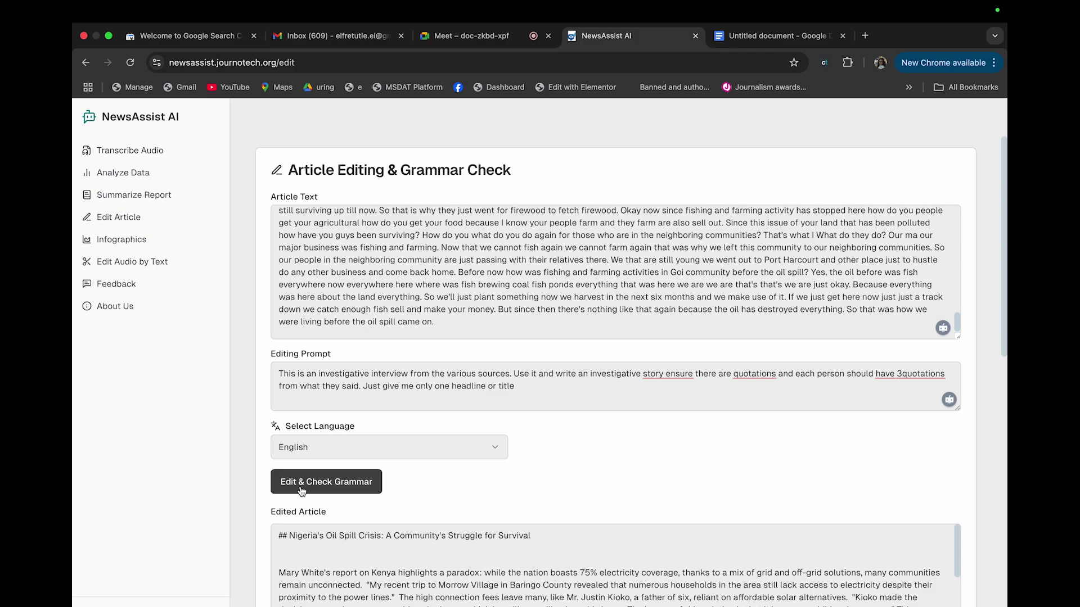
{"action": "mouse_move", "coordinate": [941, 4]}
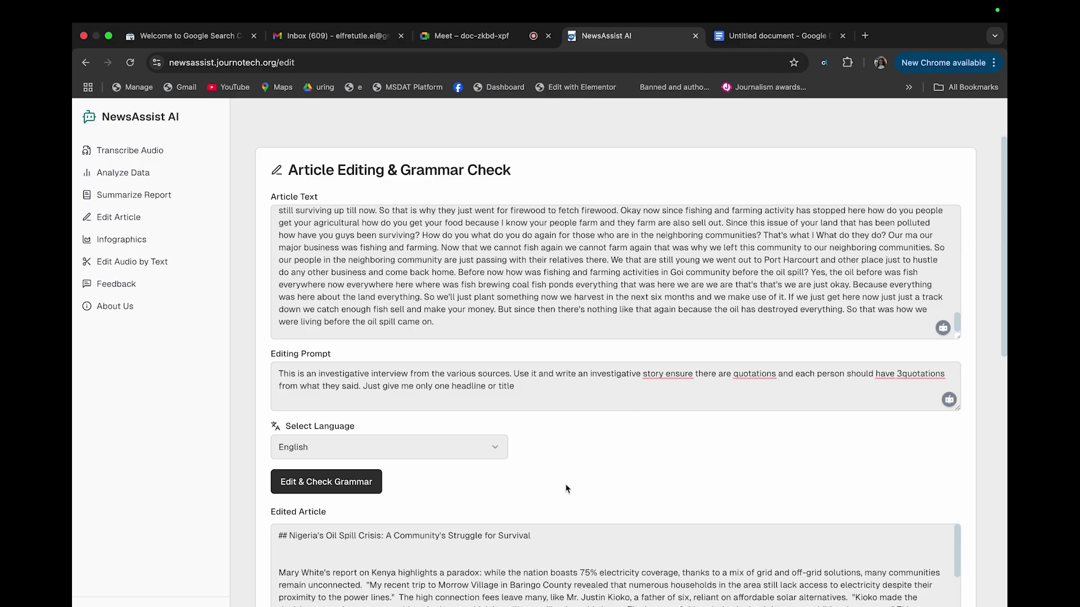
{"action": "scroll", "coordinate": [567, 489], "scroll_direction": "down", "scroll_amount": 5}
{"action": "scroll", "coordinate": [540, 399], "scroll_direction": "down", "scroll_amount": 3}
{"action": "scroll", "coordinate": [540, 399], "scroll_direction": "down", "scroll_amount": 3}
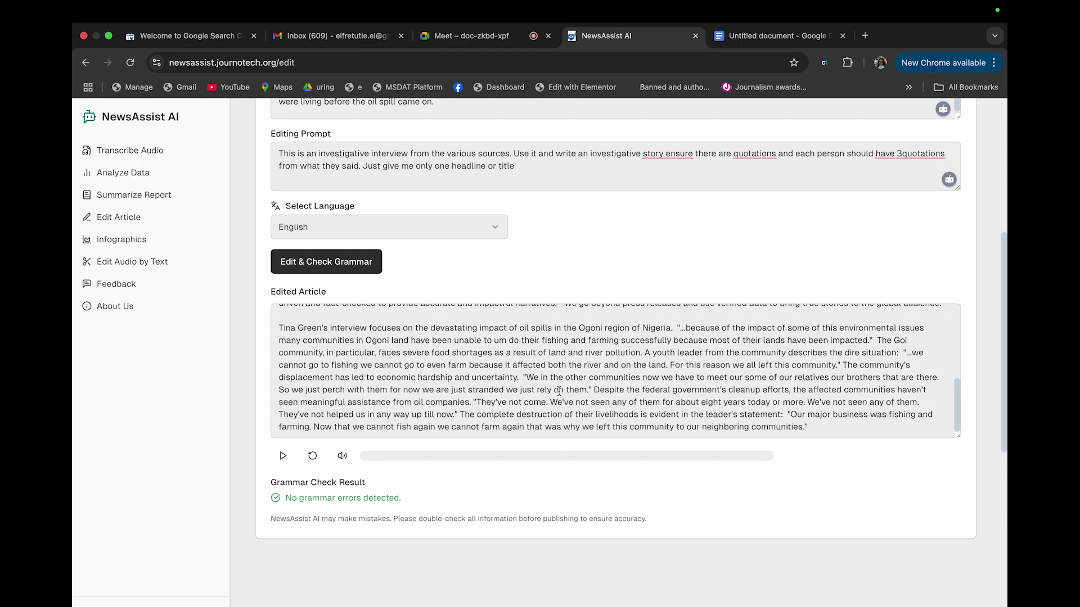
{"action": "scroll", "coordinate": [558, 390], "scroll_direction": "up", "scroll_amount": 2}
{"action": "scroll", "coordinate": [558, 389], "scroll_direction": "up", "scroll_amount": 2}
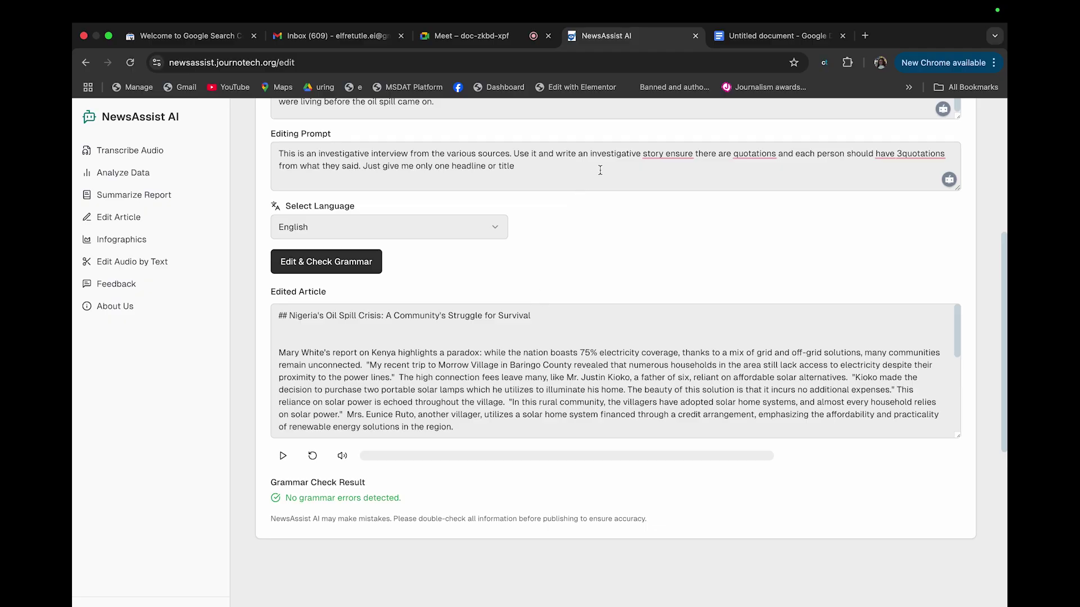
Check the transcript document's word count: 1799 words and 10097 characters on 3 pages
{"action": "left_click", "coordinate": [746, 38]}
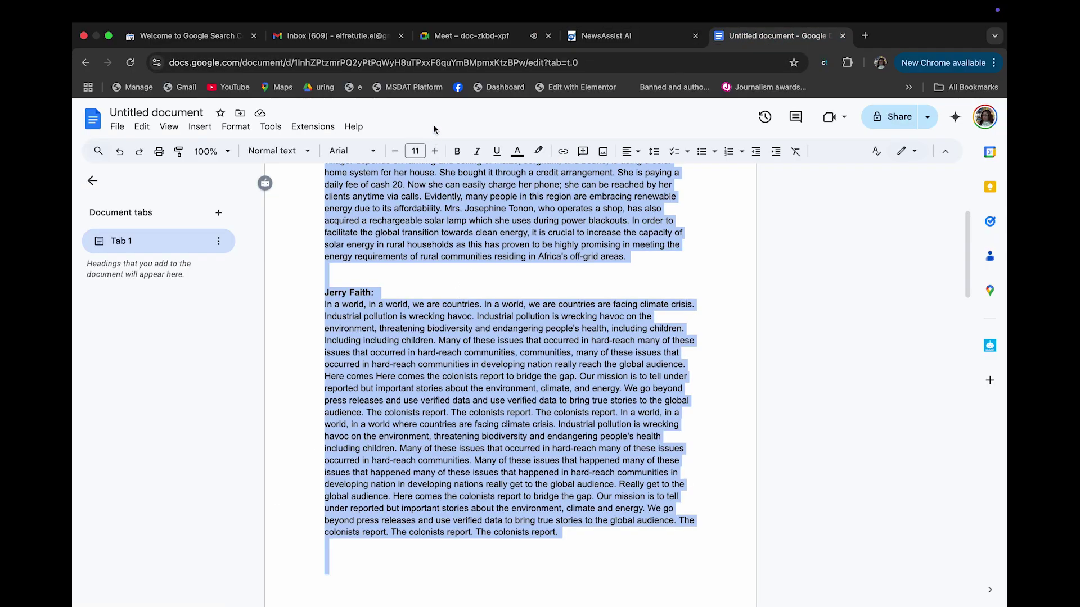
{"action": "left_click", "coordinate": [461, 41]}
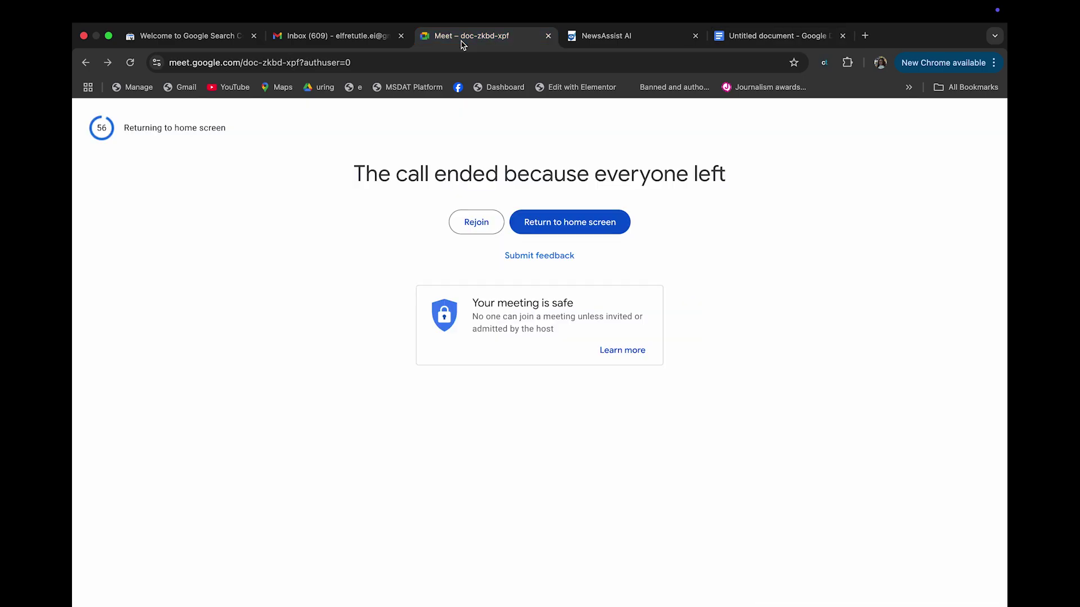
{"action": "left_click", "coordinate": [761, 40]}
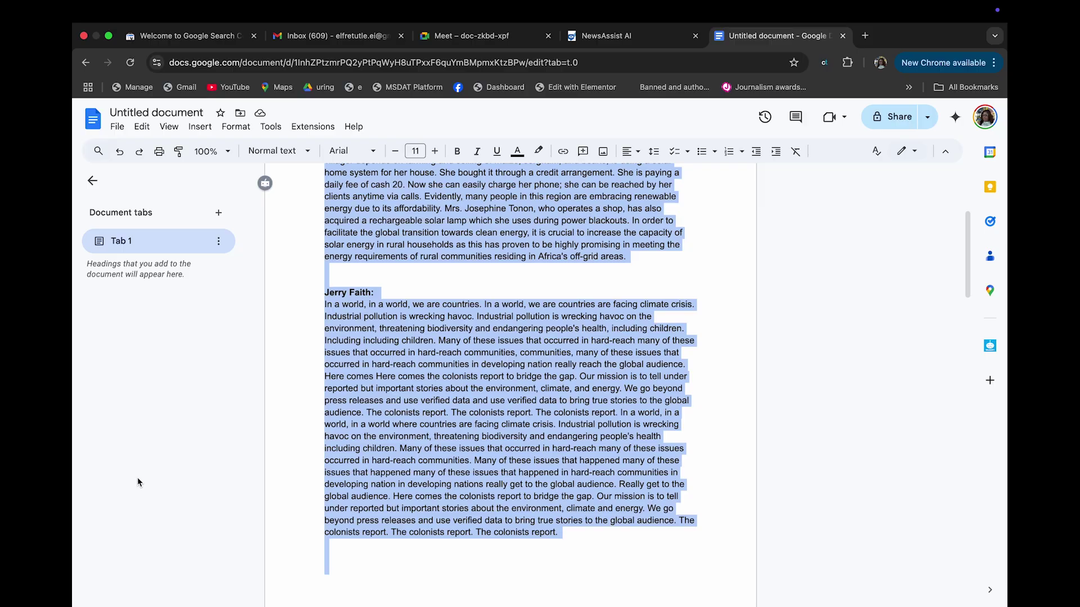
{"action": "scroll", "coordinate": [358, 454], "scroll_direction": "up", "scroll_amount": 2}
{"action": "scroll", "coordinate": [358, 454], "scroll_direction": "up", "scroll_amount": 4}
{"action": "left_click", "coordinate": [271, 128]}
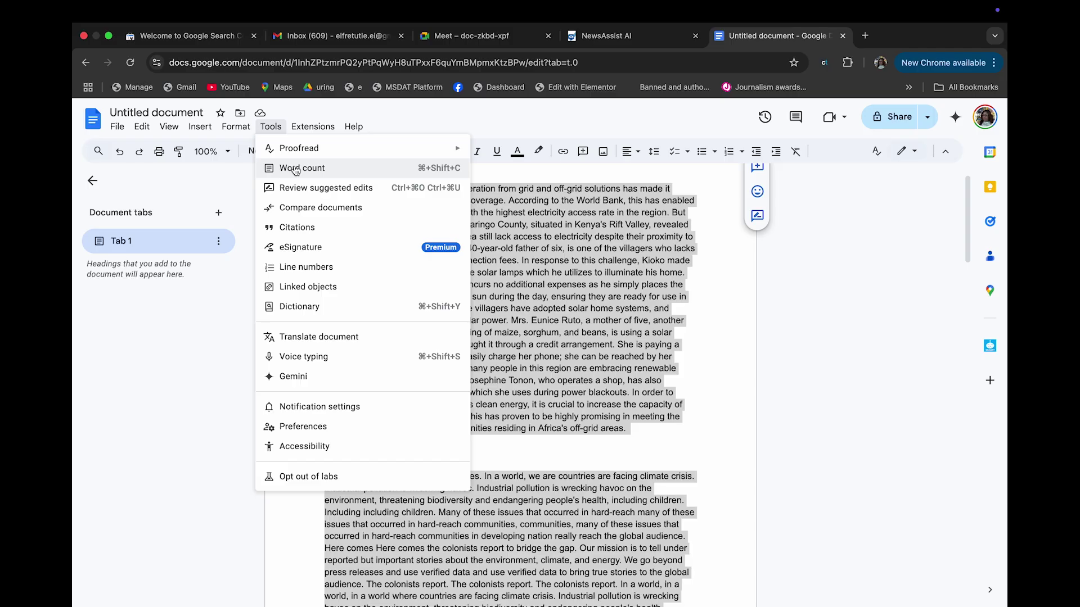
{"action": "left_click", "coordinate": [296, 169]}
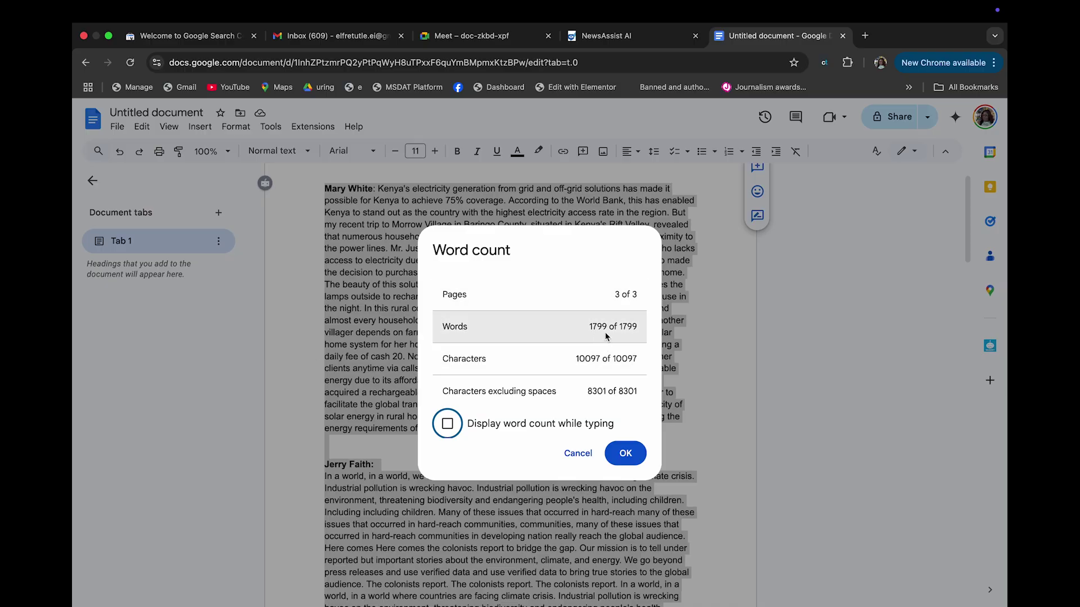
{"action": "key", "text": "Escape"}
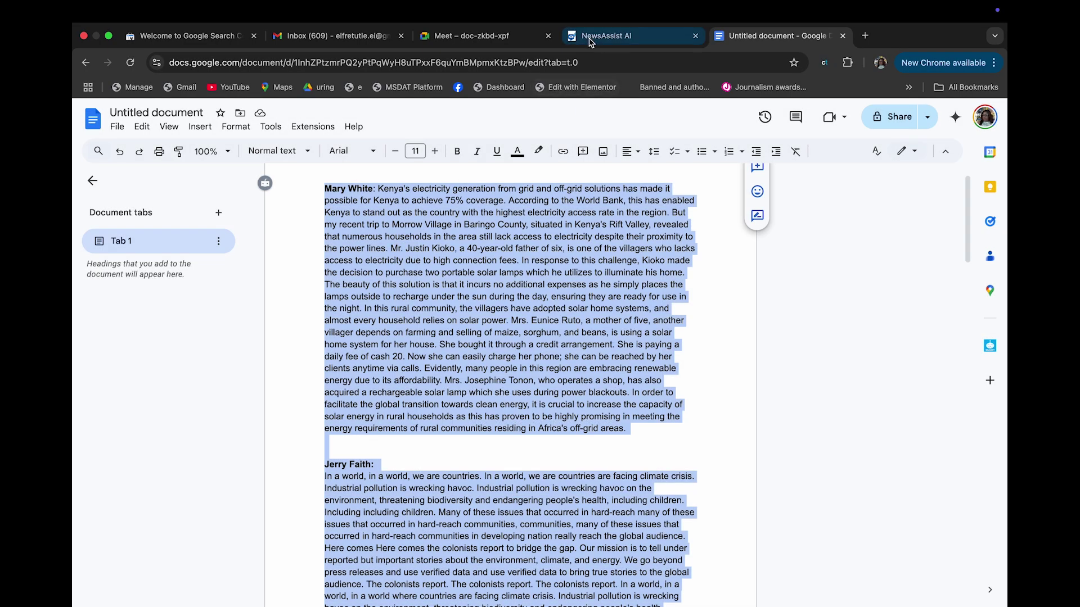
Return to NewsAssist AI and review the edited article and the prompt's suggestions
{"action": "left_click", "coordinate": [591, 41]}
{"action": "left_click", "coordinate": [426, 370]}
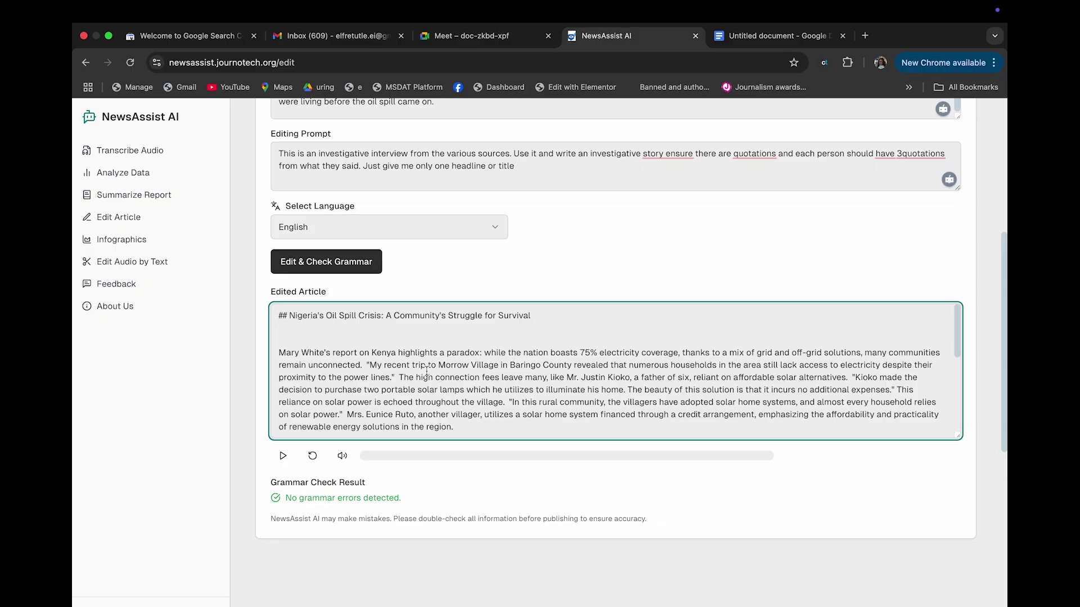
{"action": "mouse_move", "coordinate": [908, 158]}
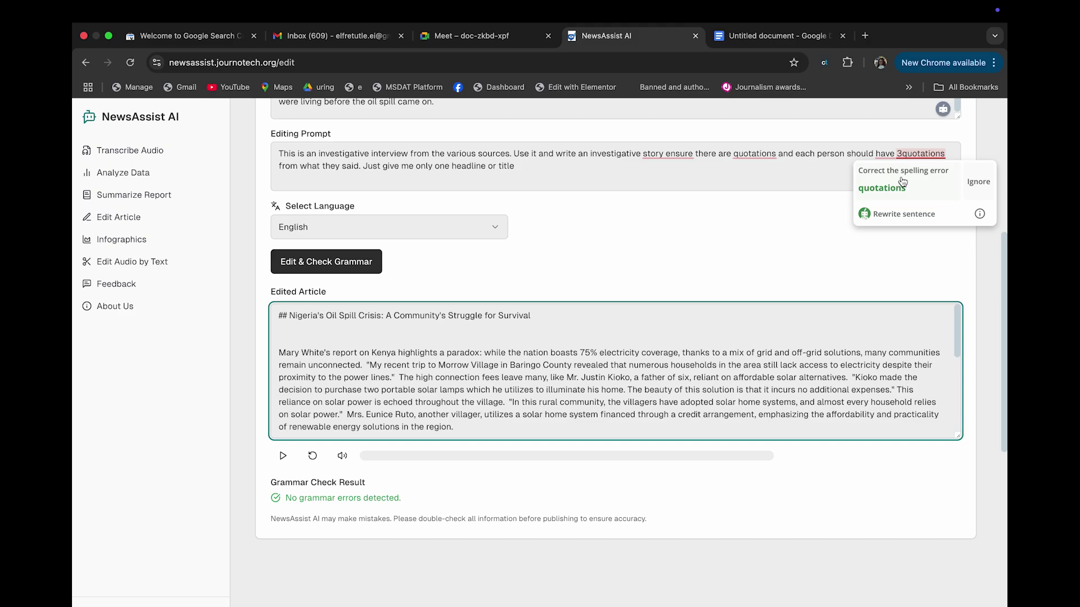
{"action": "mouse_move", "coordinate": [757, 154]}
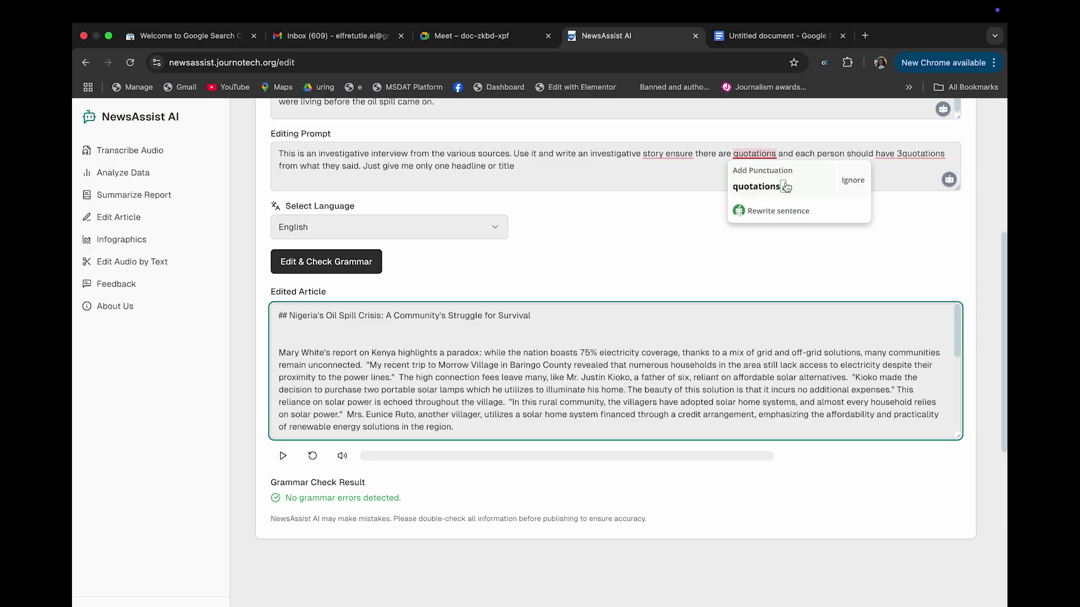
{"action": "mouse_move", "coordinate": [661, 152]}
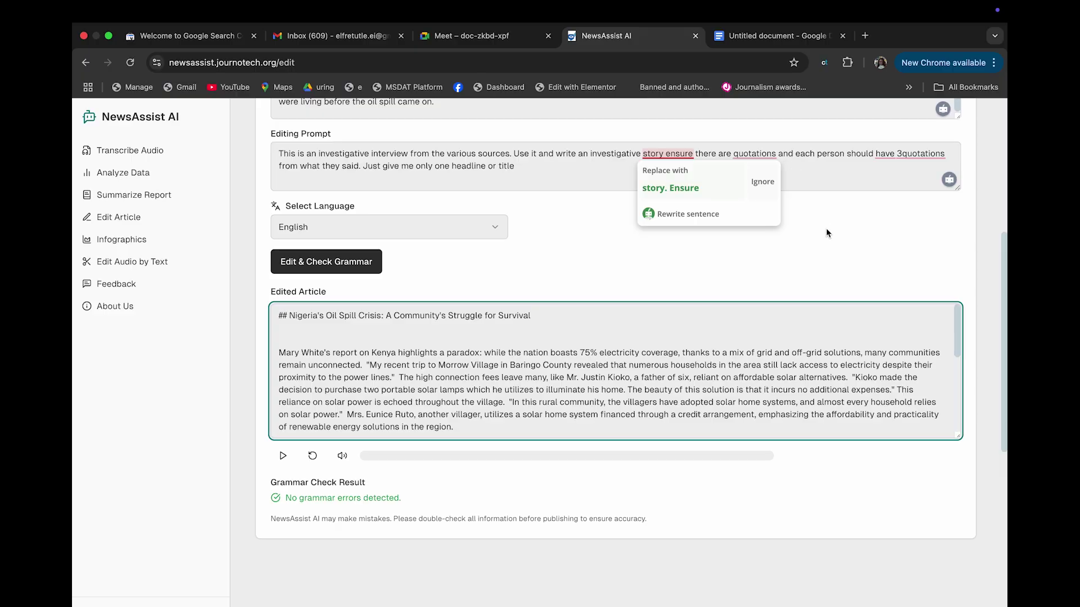
{"action": "scroll", "coordinate": [827, 233], "scroll_direction": "up", "scroll_amount": 3}
{"action": "scroll", "coordinate": [826, 233], "scroll_direction": "up", "scroll_amount": 1}
{"action": "scroll", "coordinate": [765, 270], "scroll_direction": "down", "scroll_amount": 1}
{"action": "scroll", "coordinate": [704, 374], "scroll_direction": "down", "scroll_amount": 6}
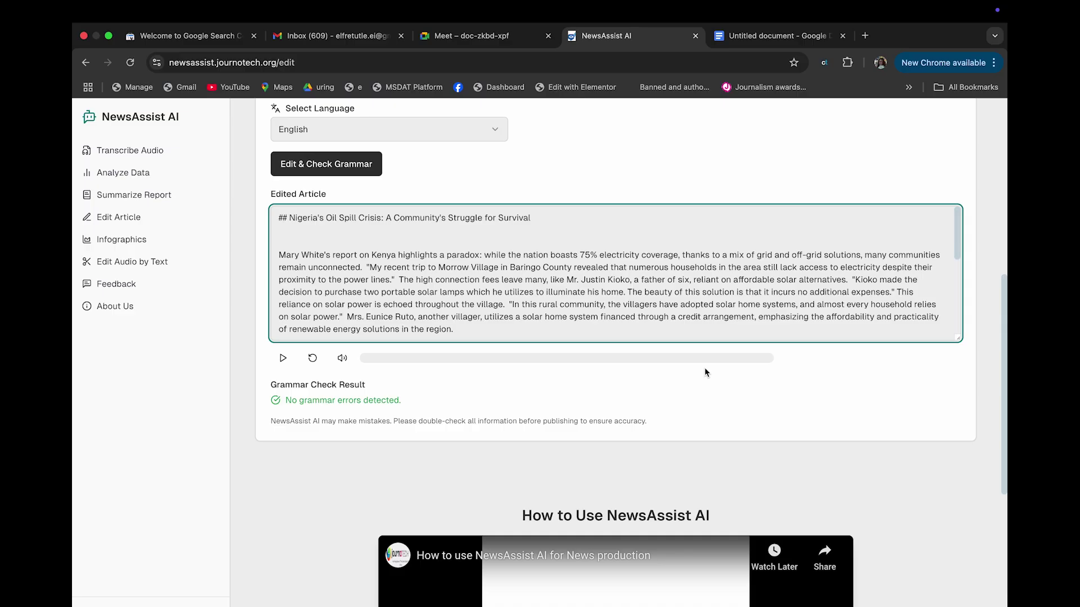
{"action": "scroll", "coordinate": [681, 239], "scroll_direction": "up", "scroll_amount": 5}
Accept the prompt fixes (comma after 'quotations', '3quotations' to 'quotations') and select the whole edited article
{"action": "mouse_move", "coordinate": [662, 290]}
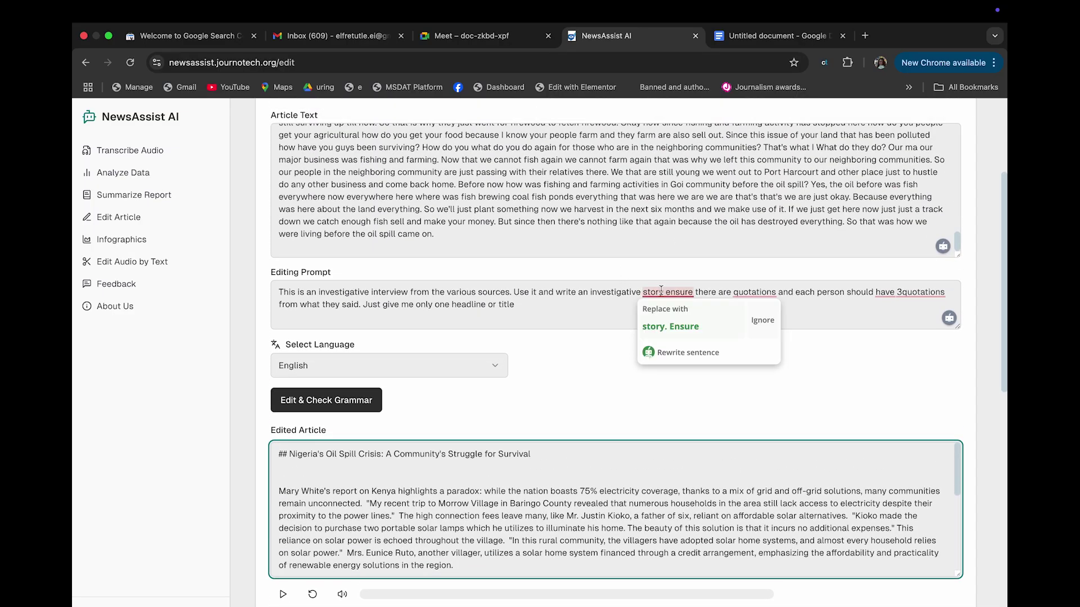
{"action": "mouse_move", "coordinate": [775, 291]}
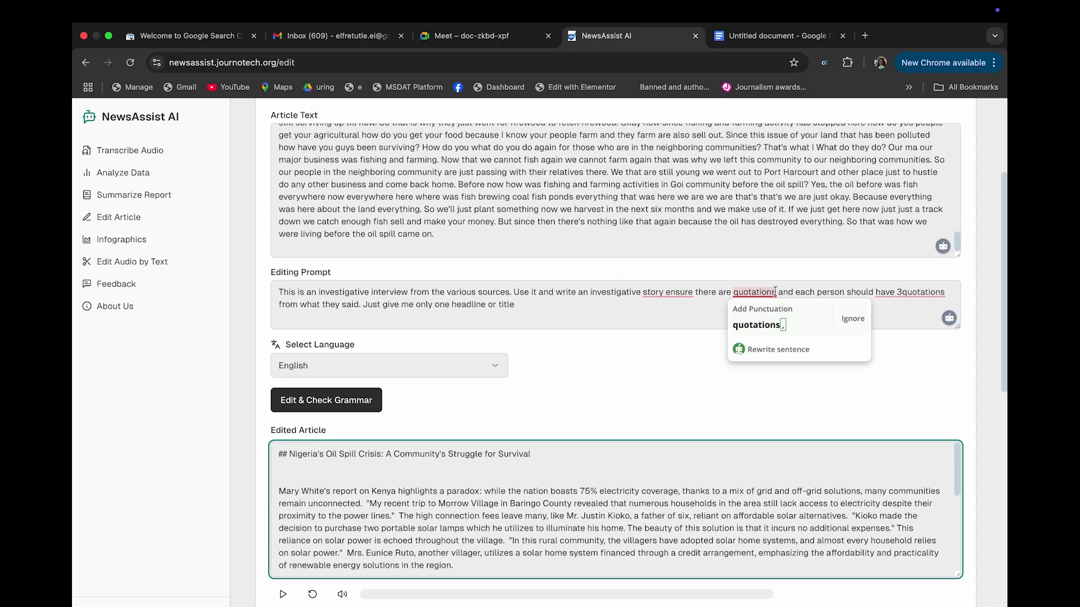
{"action": "left_click", "coordinate": [782, 325]}
{"action": "mouse_move", "coordinate": [907, 289]}
{"action": "left_click", "coordinate": [891, 331]}
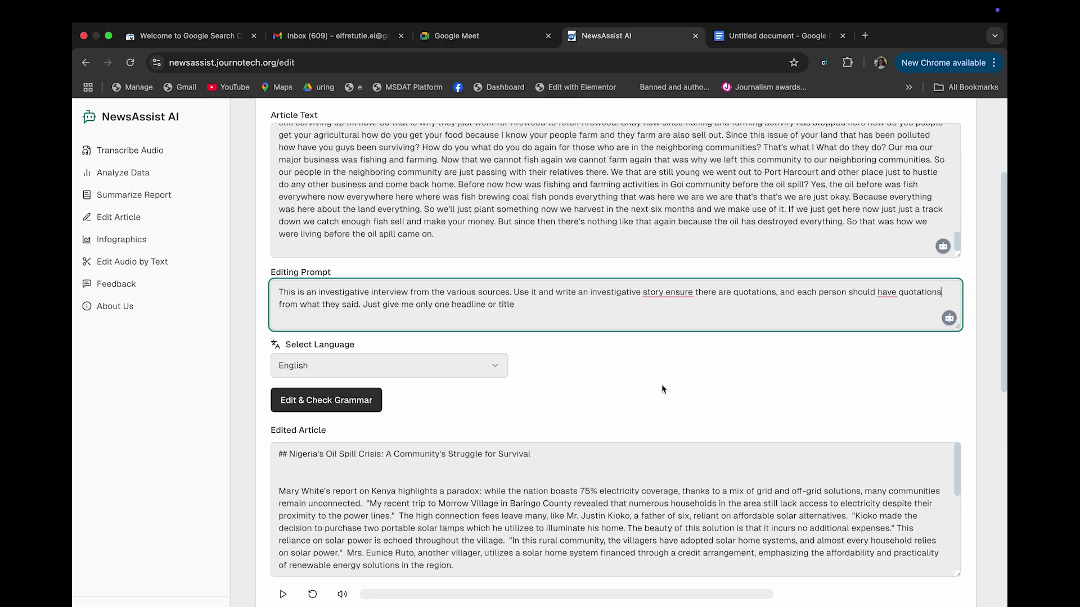
{"action": "scroll", "coordinate": [669, 382], "scroll_direction": "down", "scroll_amount": 3}
{"action": "left_click", "coordinate": [623, 374]}
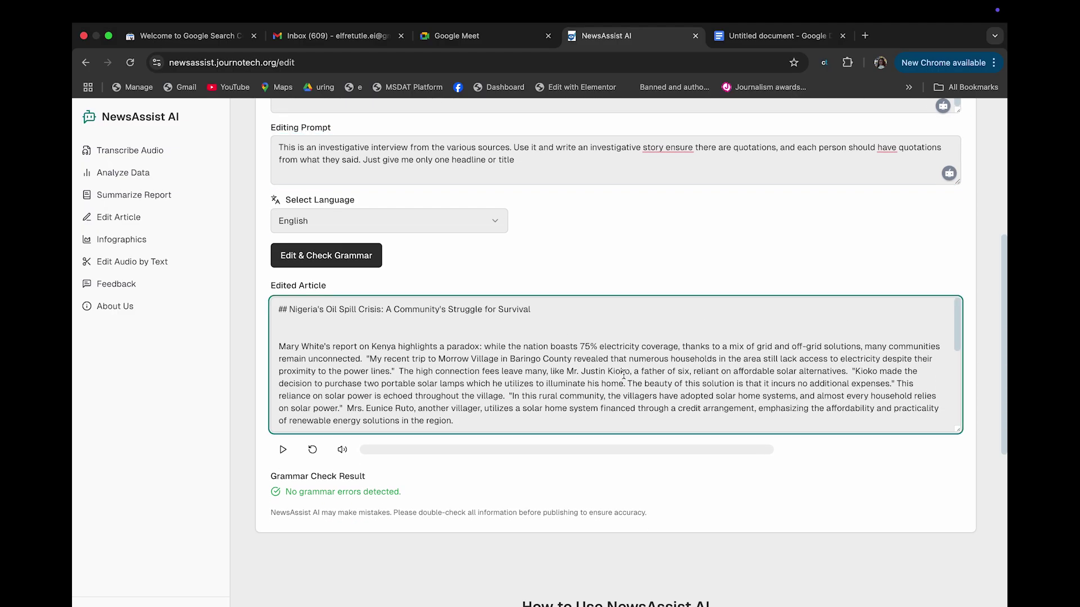
{"action": "key", "text": "super+a"}
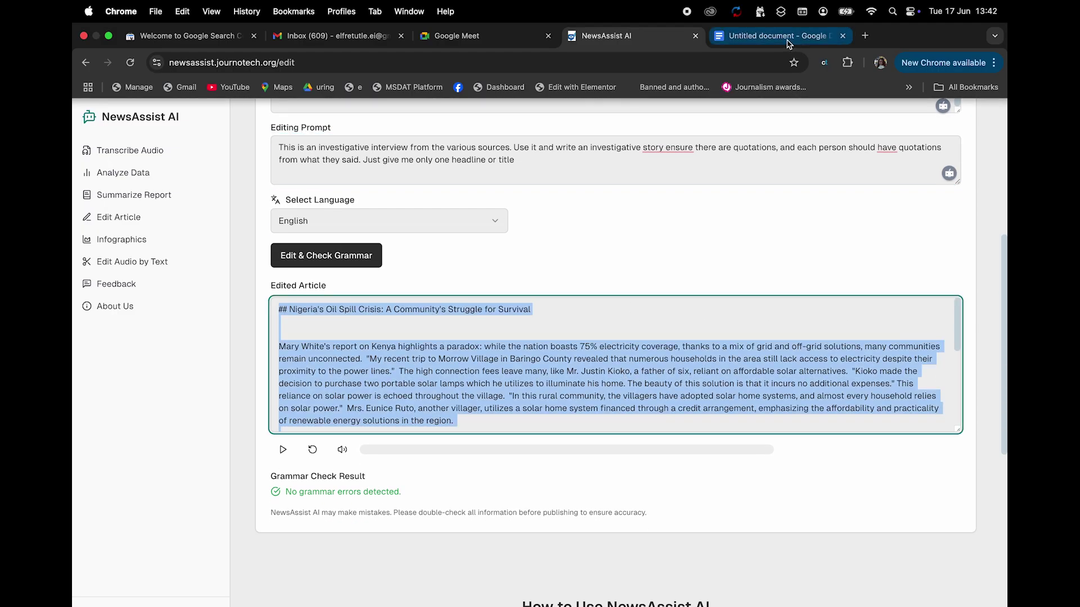
Create a blank Google Doc and paste in 'Nigeria's Oil Spill Crisis: A Community's Struggle for Survival'
{"action": "left_click", "coordinate": [776, 35]}
{"action": "left_click", "coordinate": [94, 125]}
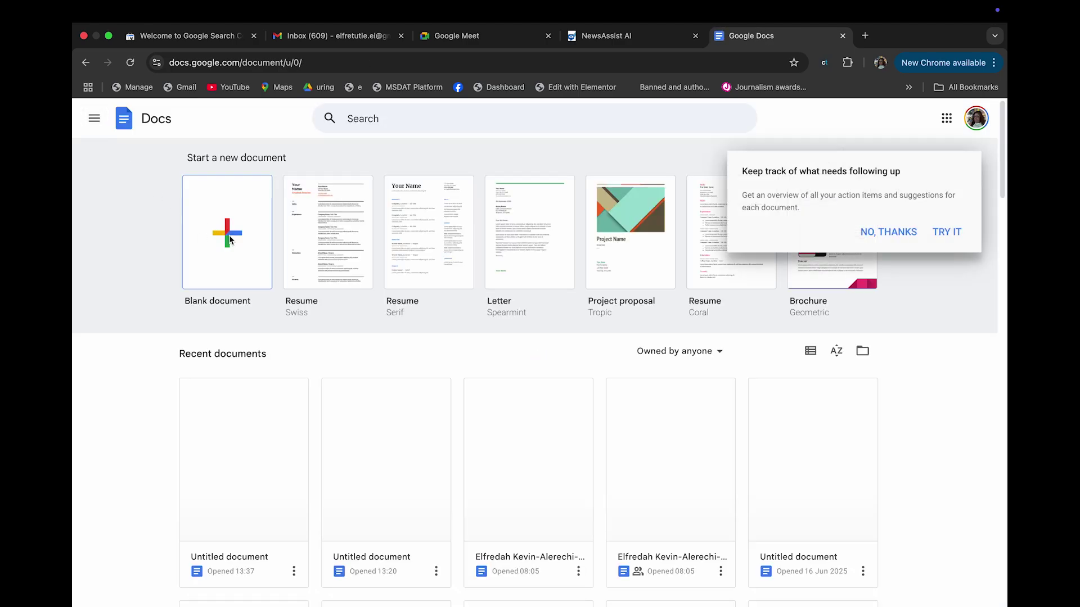
{"action": "left_click", "coordinate": [228, 236]}
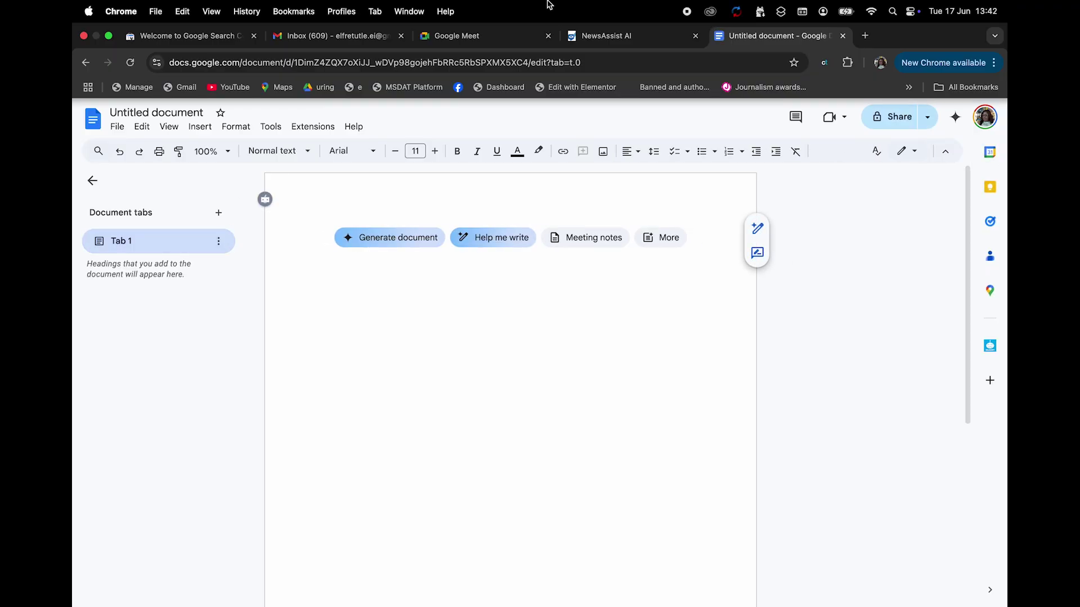
{"action": "key", "text": "super+v"}
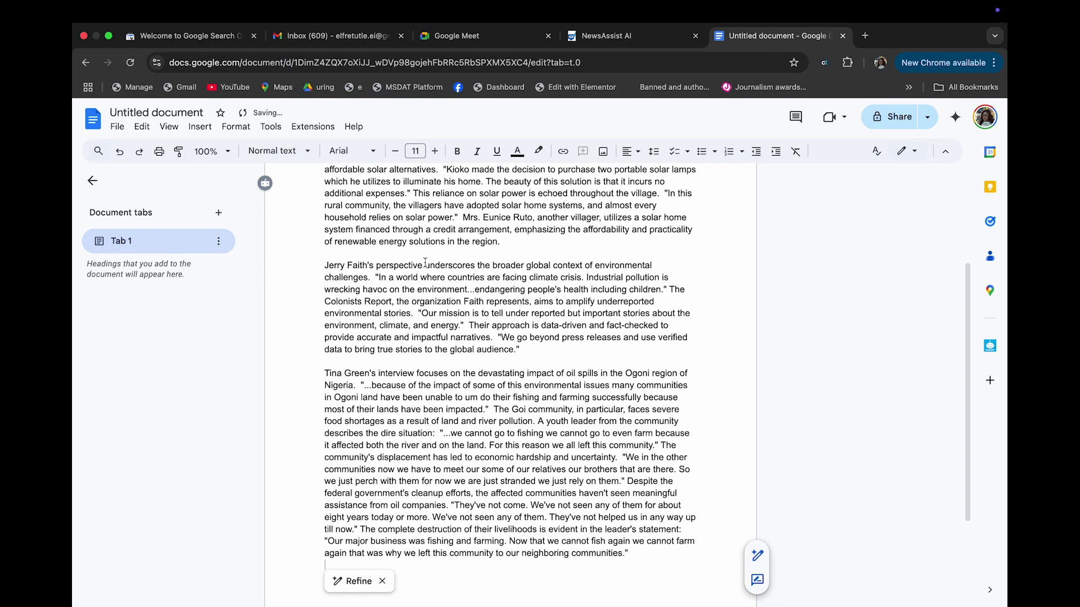
{"action": "scroll", "coordinate": [437, 203], "scroll_direction": "up", "scroll_amount": 5}
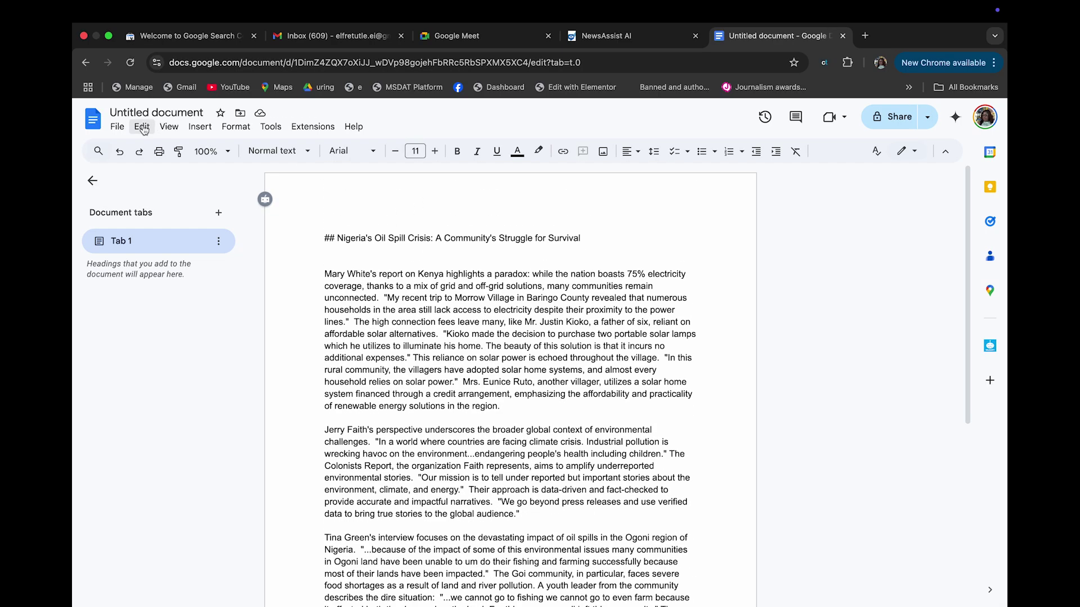
{"action": "left_click", "coordinate": [168, 126]}
{"action": "mouse_move", "coordinate": [271, 127]}
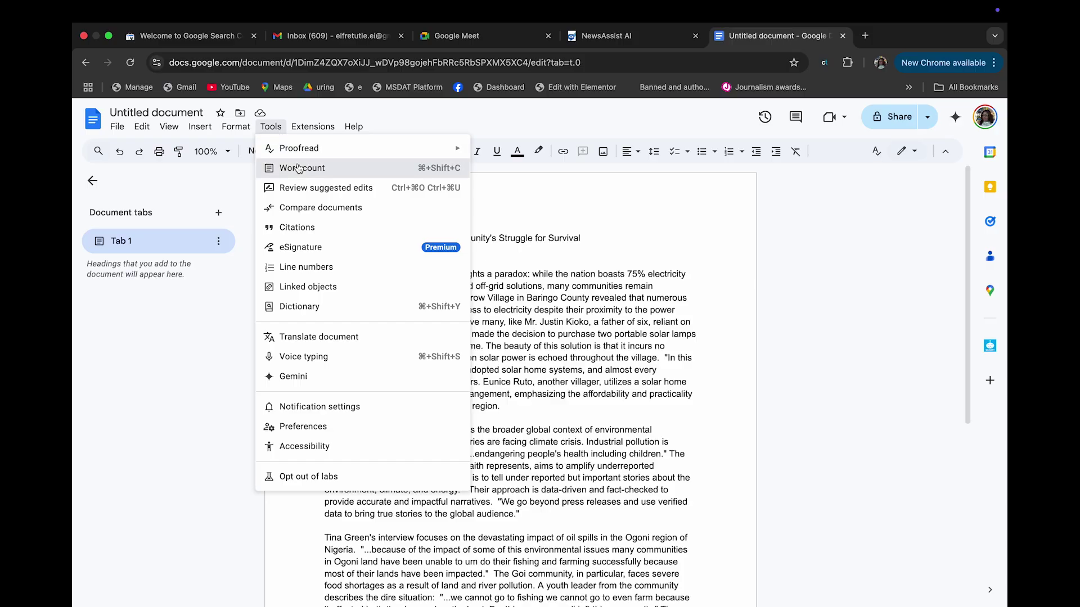
{"action": "left_click", "coordinate": [297, 166]}
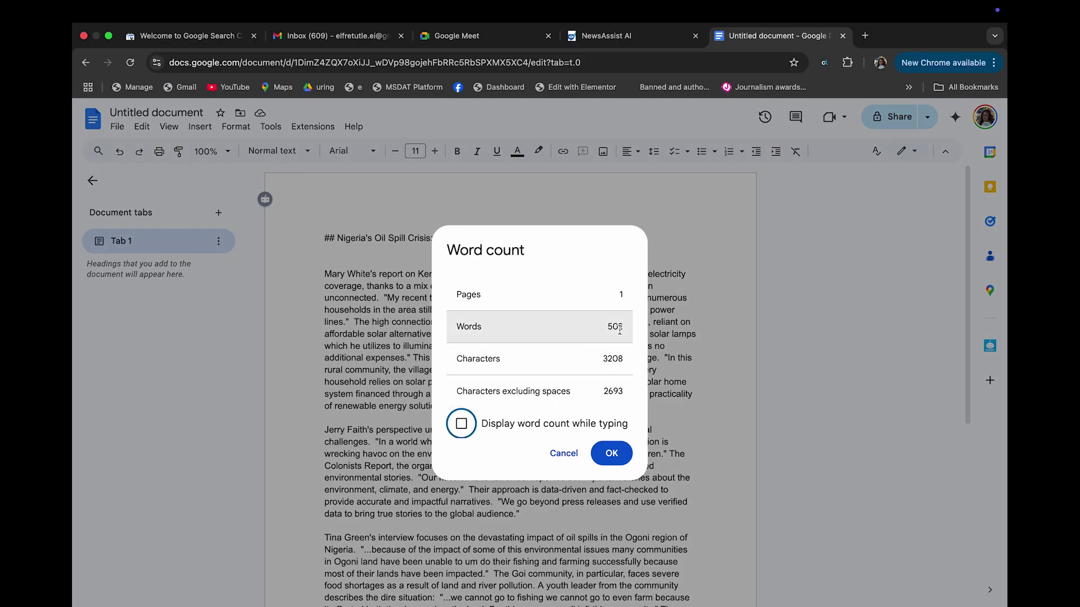
{"action": "left_click", "coordinate": [559, 453]}
{"action": "scroll", "coordinate": [539, 457], "scroll_direction": "down", "scroll_amount": 5}
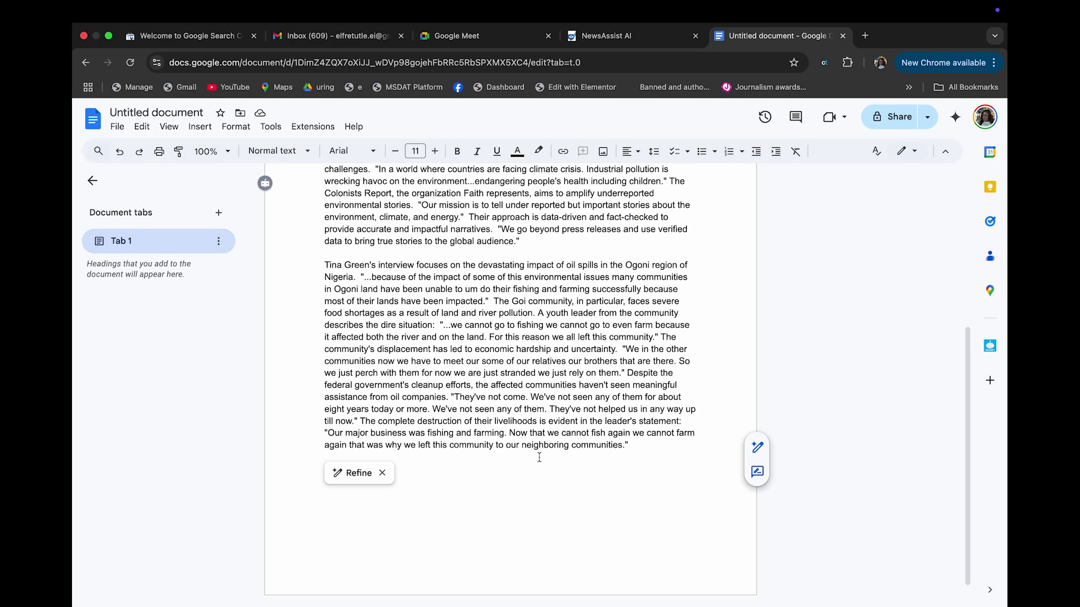
{"action": "scroll", "coordinate": [441, 318], "scroll_direction": "up", "scroll_amount": 4}
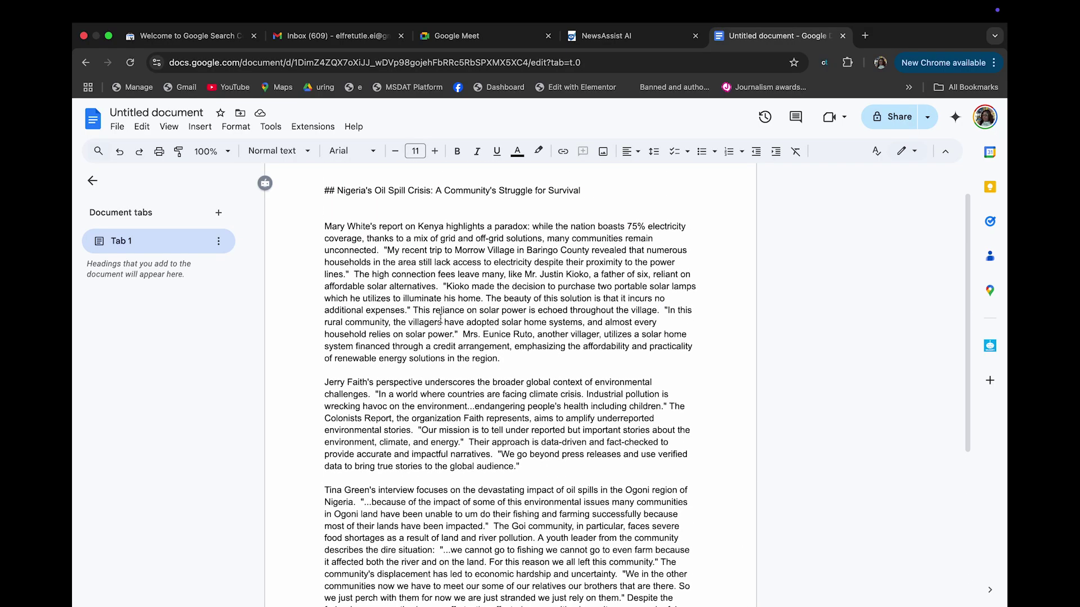
{"action": "scroll", "coordinate": [440, 318], "scroll_direction": "down", "scroll_amount": 3}
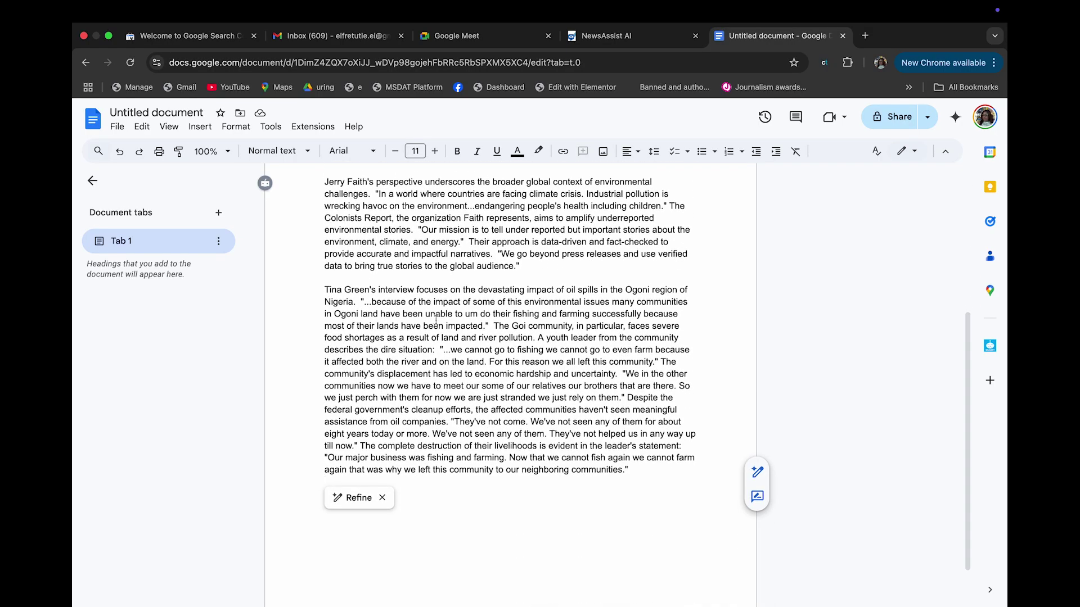
{"action": "left_click", "coordinate": [372, 303]}
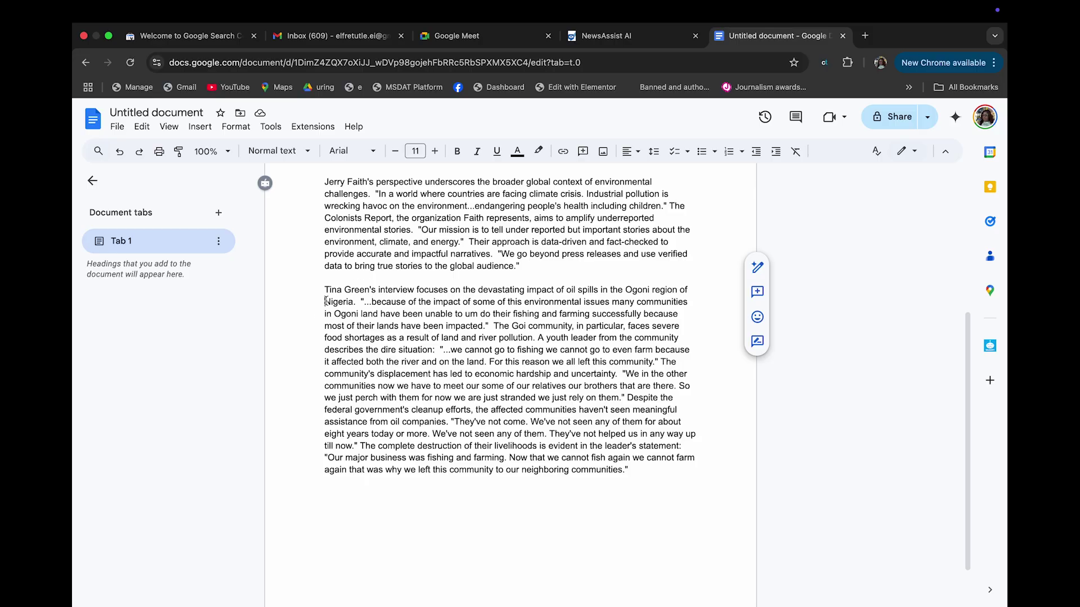
{"action": "left_click_drag", "start_coordinate": [325, 302], "coordinate": [452, 516]}
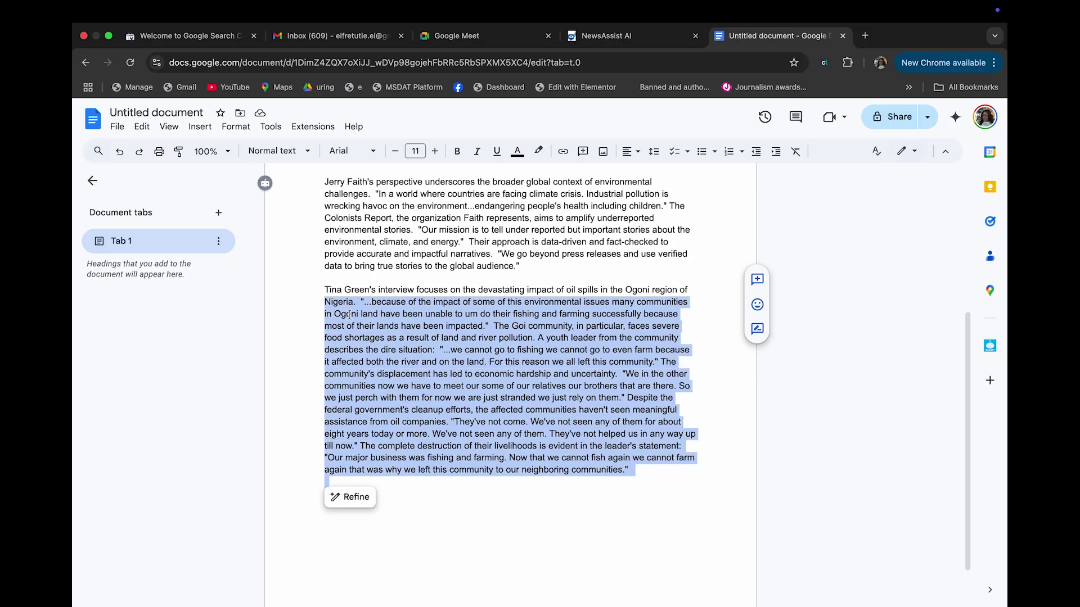
{"action": "left_click_drag", "start_coordinate": [325, 290], "coordinate": [404, 521]}
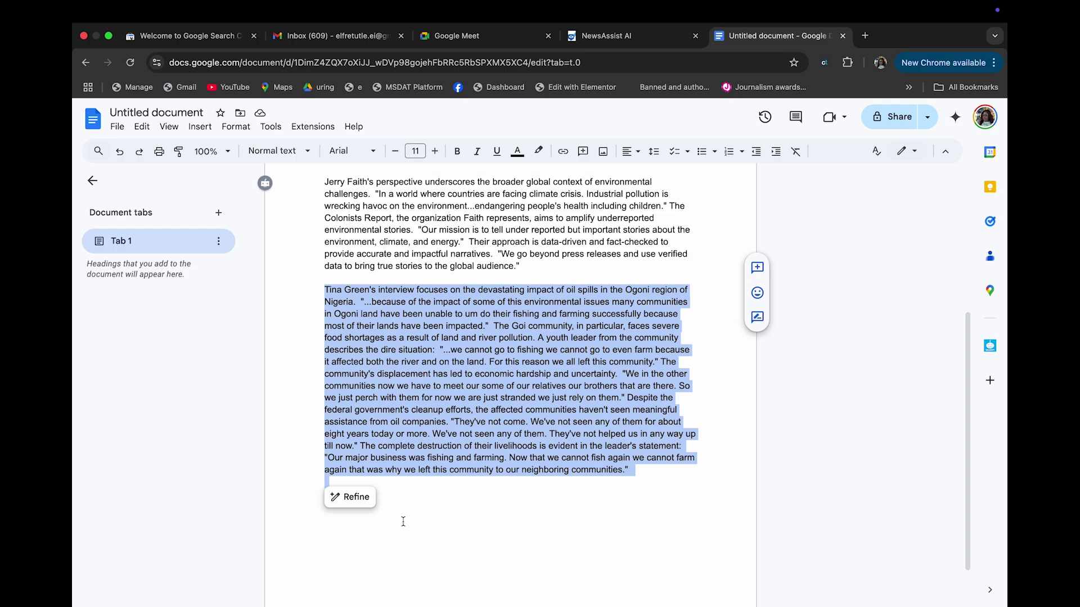
{"action": "left_click", "coordinate": [482, 411]}
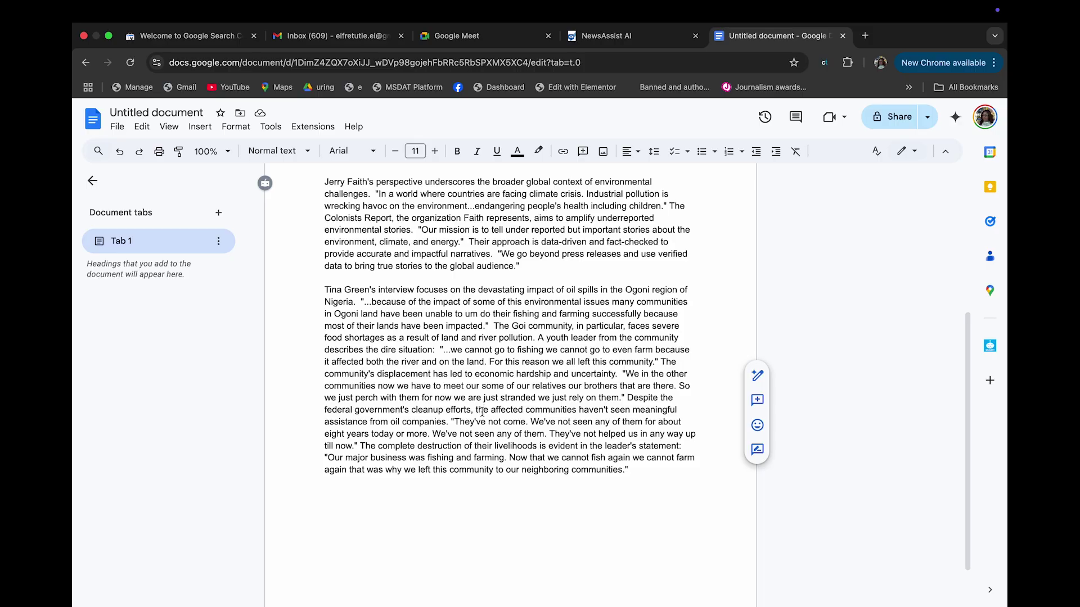
{"action": "scroll", "coordinate": [460, 297], "scroll_direction": "up", "scroll_amount": 5}
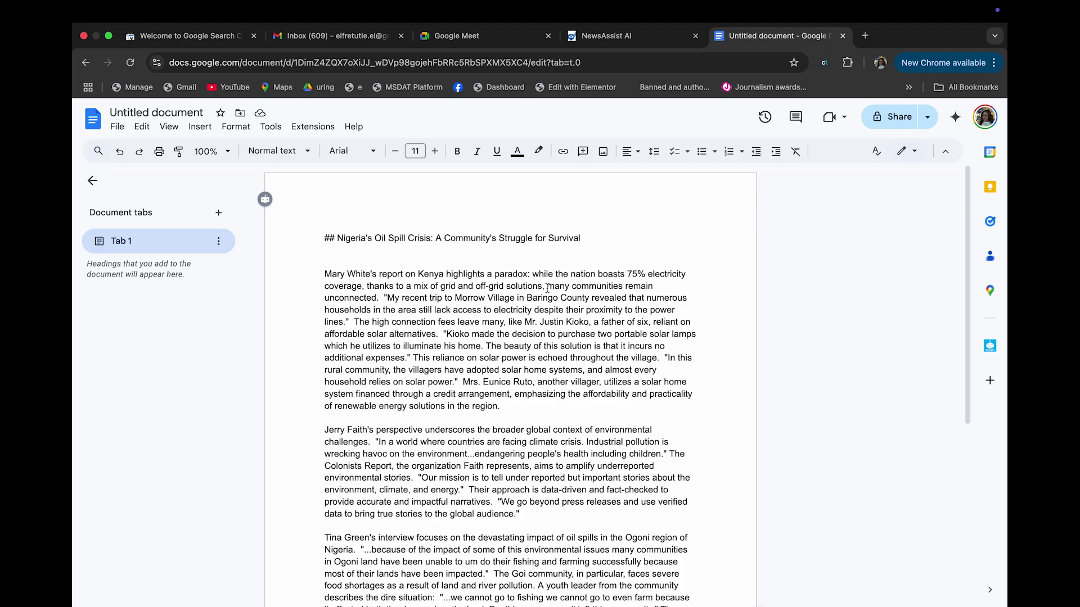
Scroll through the edited oil-spill story and place the cursor at the interviewee's paragraph
{"action": "scroll", "coordinate": [378, 253], "scroll_direction": "down", "scroll_amount": 3}
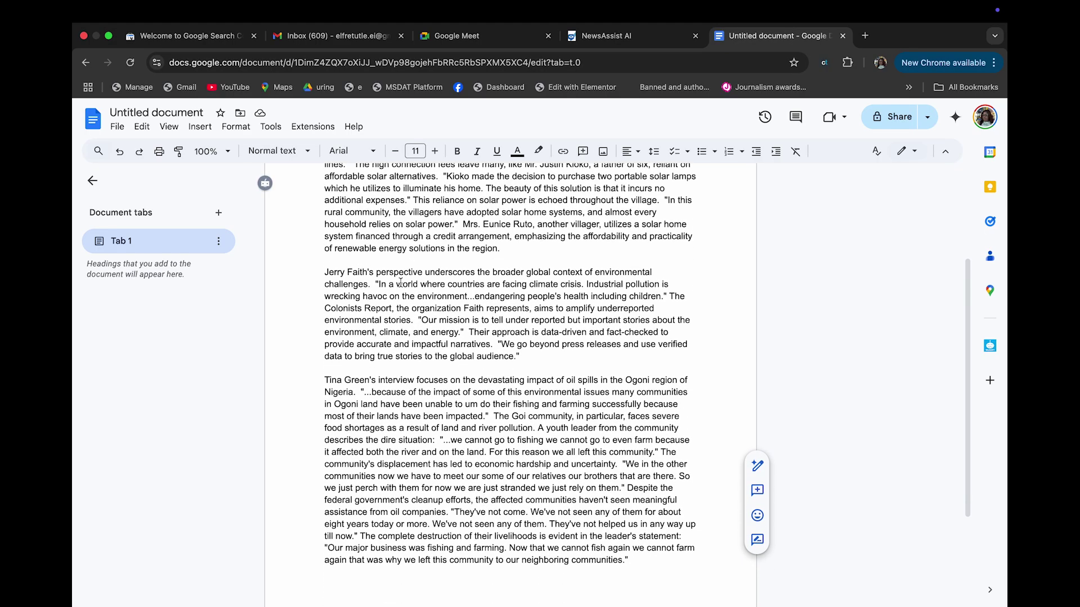
{"action": "scroll", "coordinate": [401, 283], "scroll_direction": "up", "scroll_amount": 2}
{"action": "scroll", "coordinate": [401, 283], "scroll_direction": "down", "scroll_amount": 4}
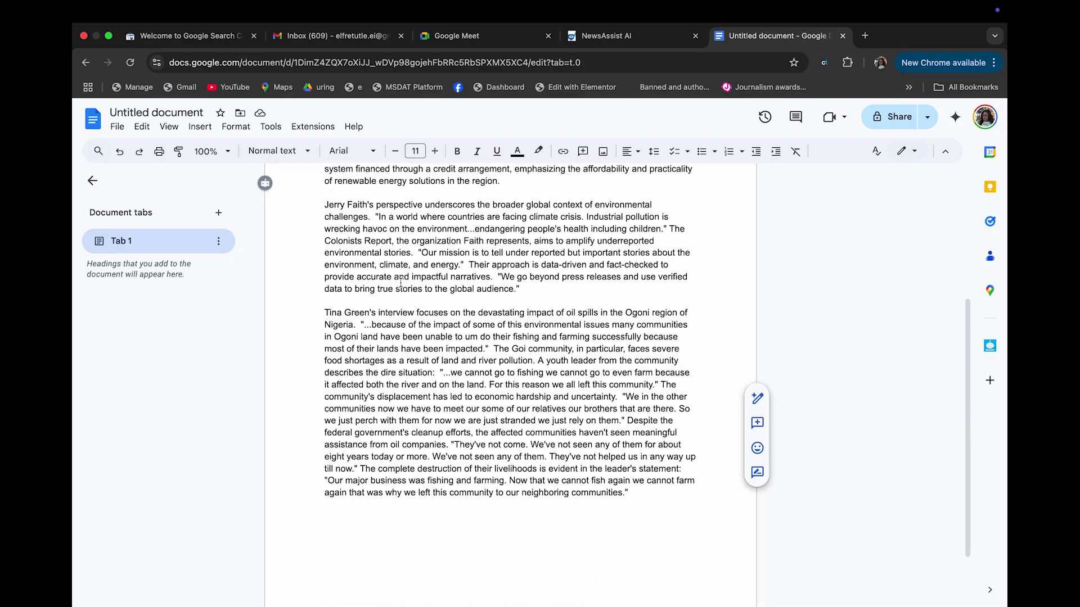
{"action": "scroll", "coordinate": [401, 283], "scroll_direction": "up", "scroll_amount": 5}
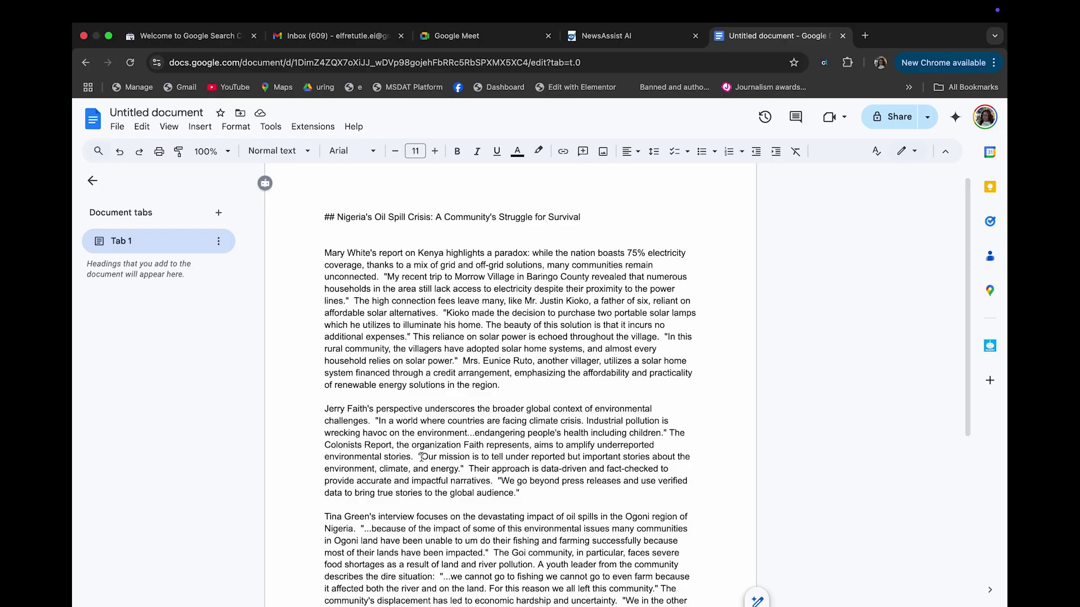
{"action": "scroll", "coordinate": [367, 421], "scroll_direction": "down", "scroll_amount": 1}
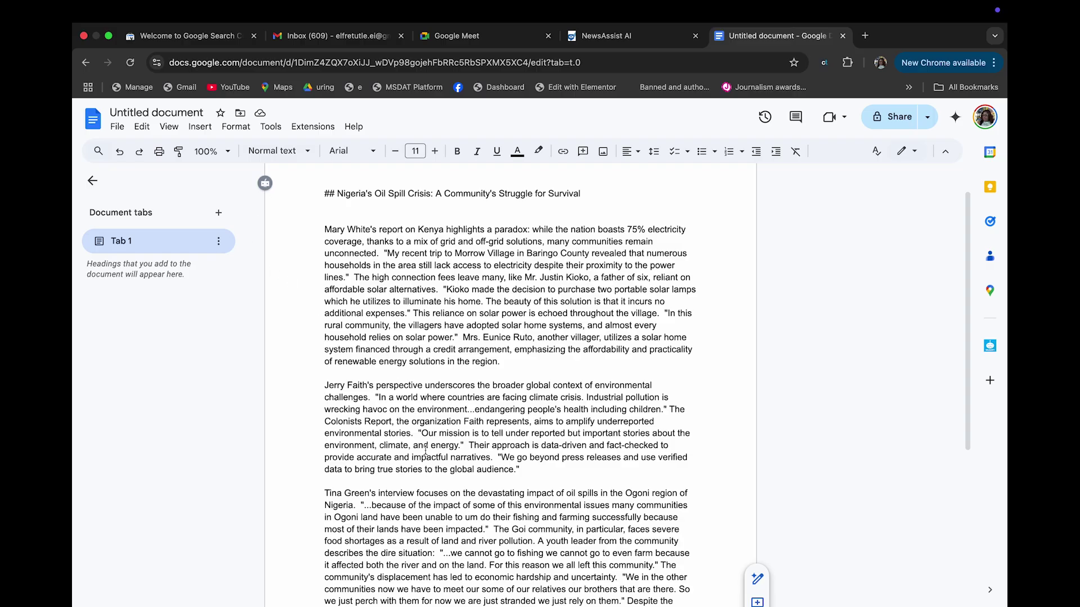
{"action": "scroll", "coordinate": [391, 362], "scroll_direction": "down", "scroll_amount": 4}
{"action": "scroll", "coordinate": [391, 363], "scroll_direction": "up", "scroll_amount": 4}
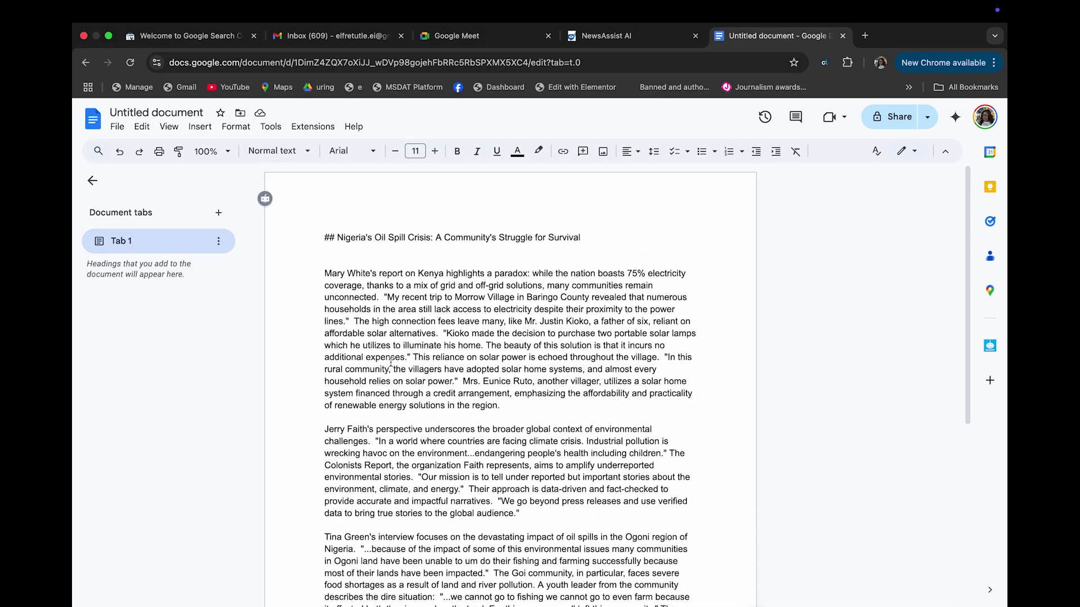
{"action": "scroll", "coordinate": [391, 363], "scroll_direction": "down", "scroll_amount": 5}
{"action": "left_click", "coordinate": [325, 231]}
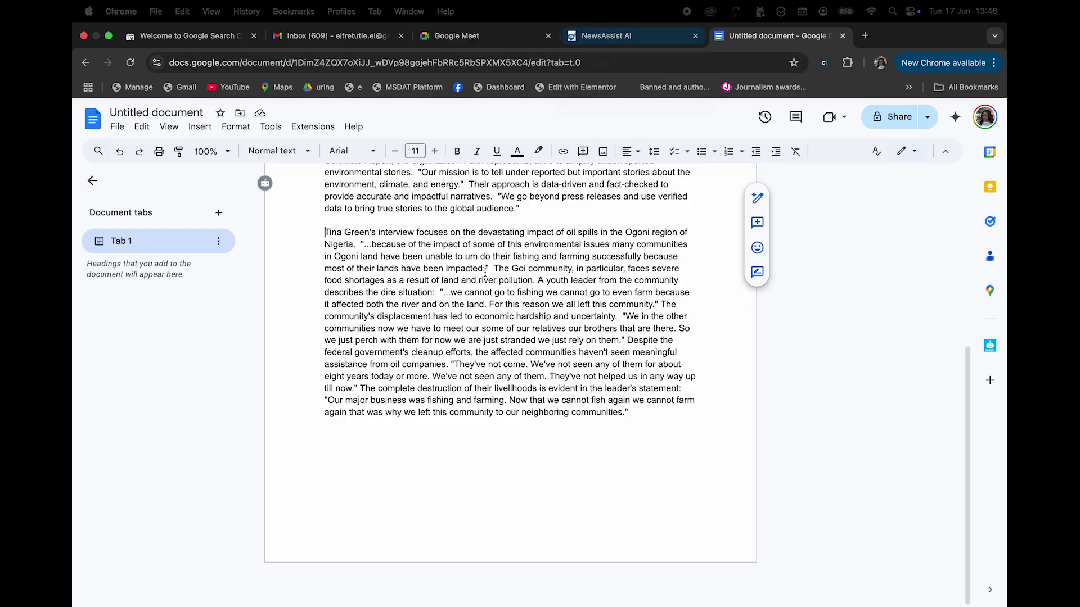
Check the story's word count (502 words, 3208 characters, 1 page), then switch to NewsAssist AI
{"action": "left_click", "coordinate": [271, 129]}
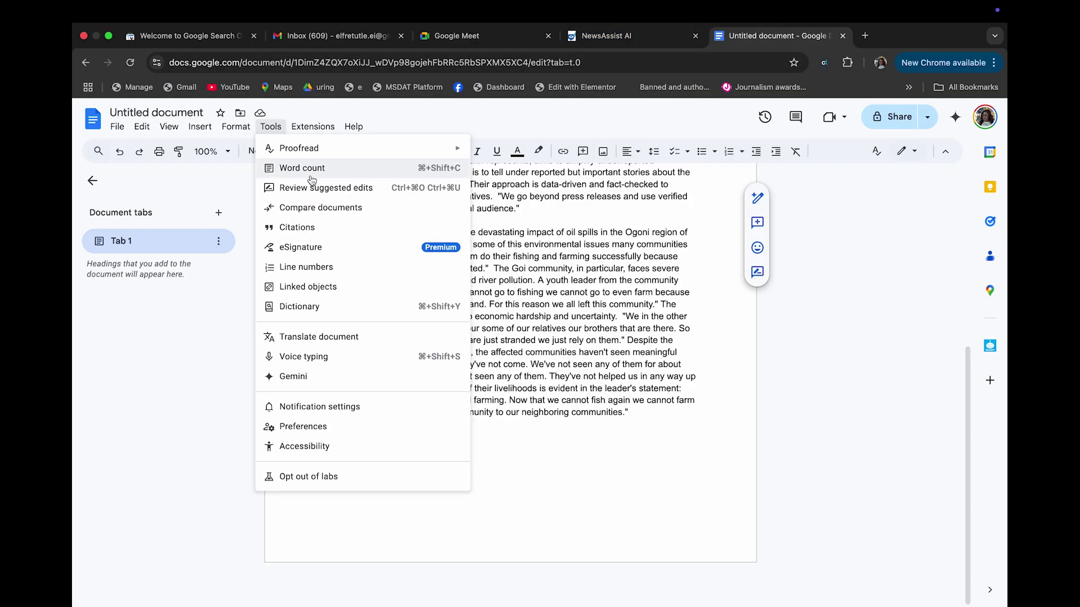
{"action": "left_click", "coordinate": [311, 169]}
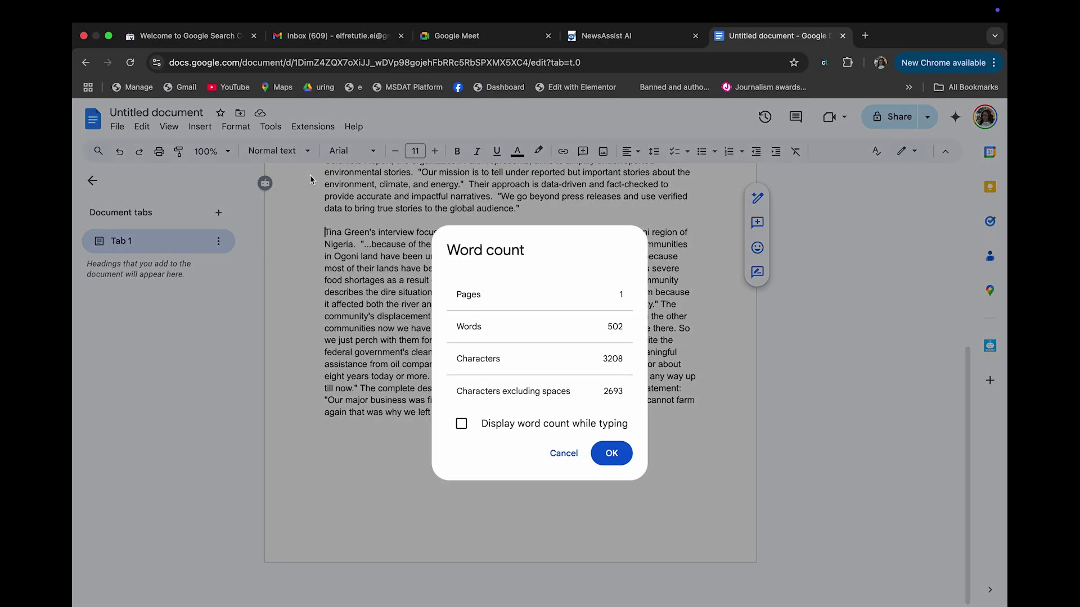
{"action": "left_click", "coordinate": [559, 457]}
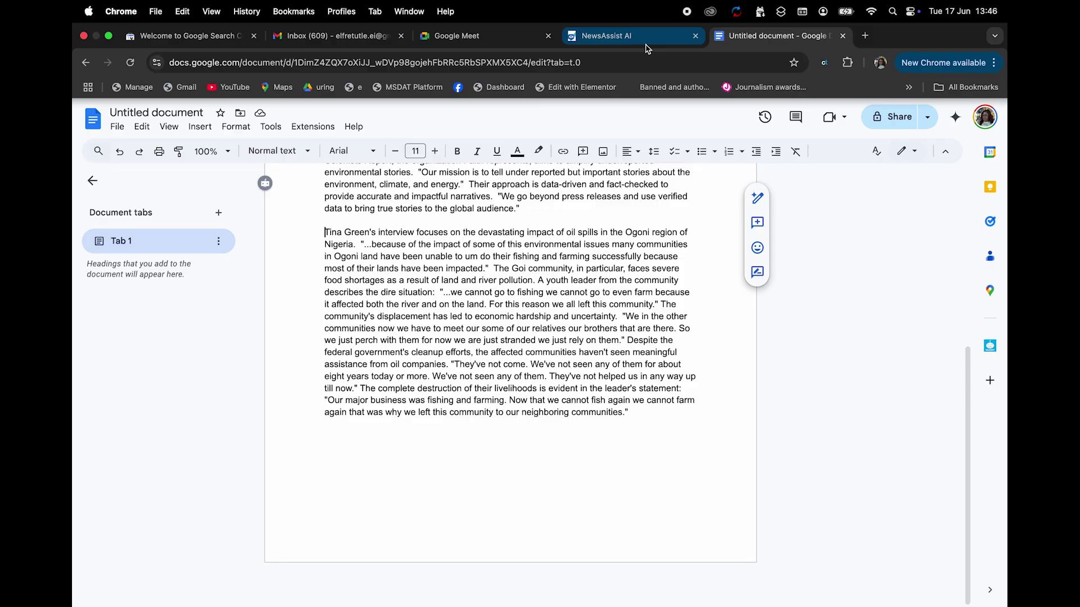
{"action": "left_click", "coordinate": [608, 35]}
Accept the spelling fix that turns 'storyensure' into 'story. Ensure' in the editing prompt
{"action": "left_click", "coordinate": [592, 384]}
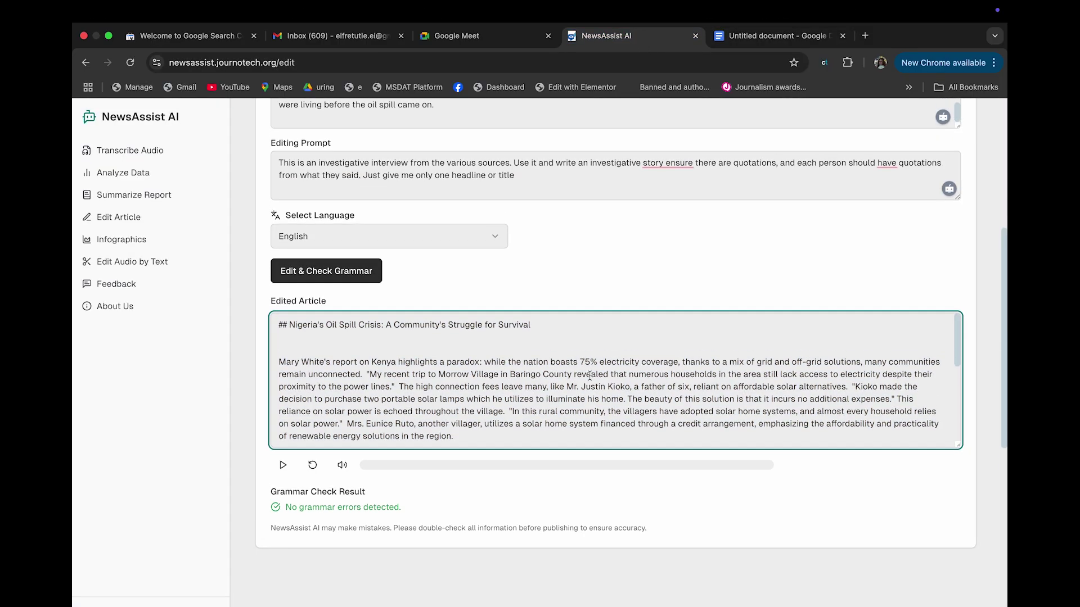
{"action": "scroll", "coordinate": [590, 380], "scroll_direction": "up", "scroll_amount": 4}
{"action": "left_click", "coordinate": [510, 277]}
{"action": "scroll", "coordinate": [511, 277], "scroll_direction": "up", "scroll_amount": 5}
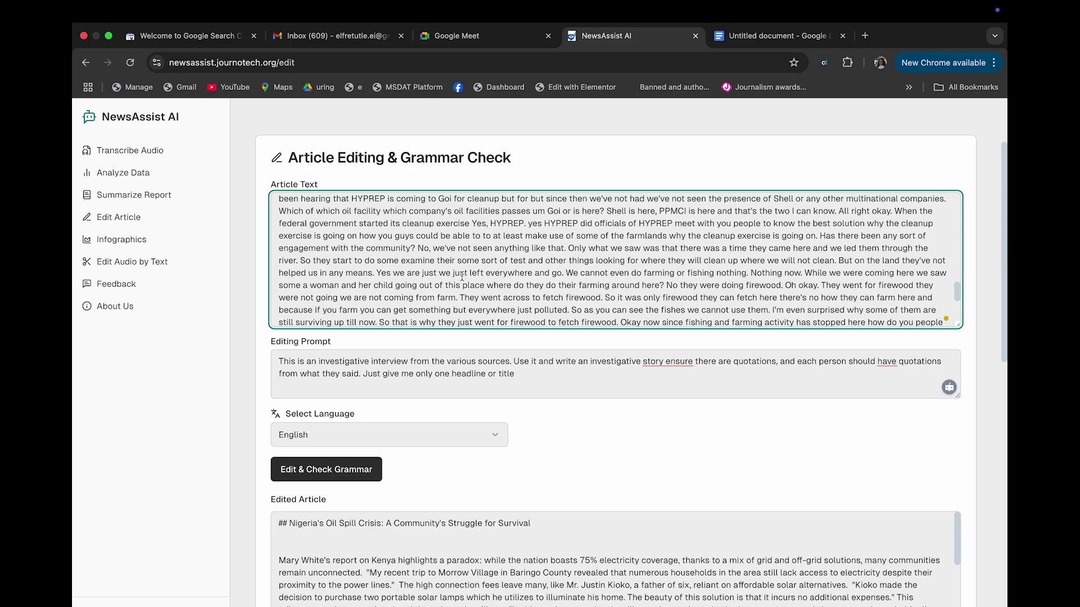
{"action": "scroll", "coordinate": [461, 277], "scroll_direction": "down", "scroll_amount": 3}
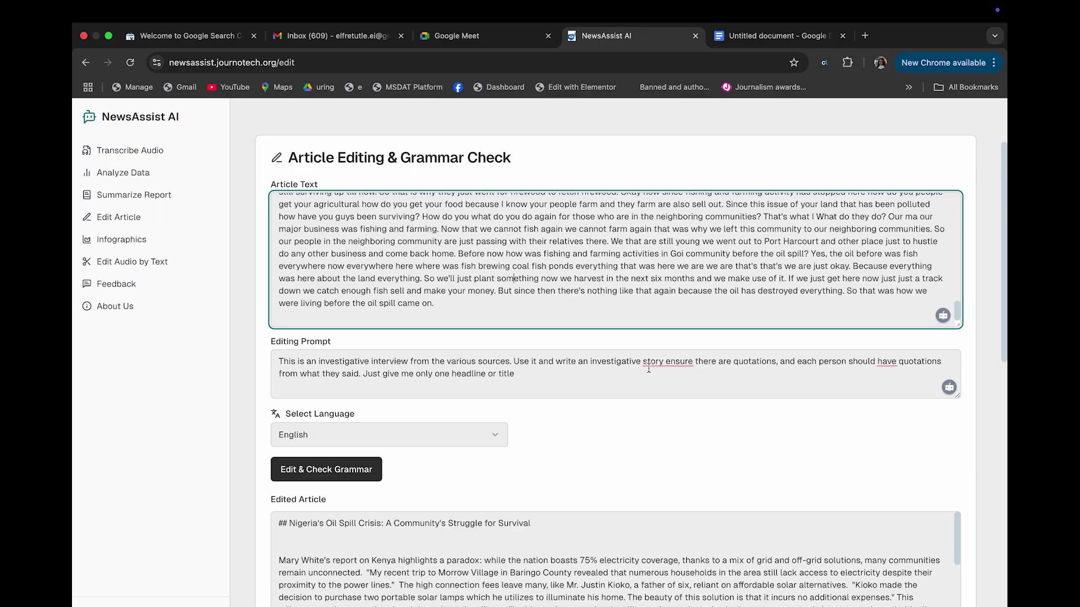
{"action": "left_click", "coordinate": [664, 362]}
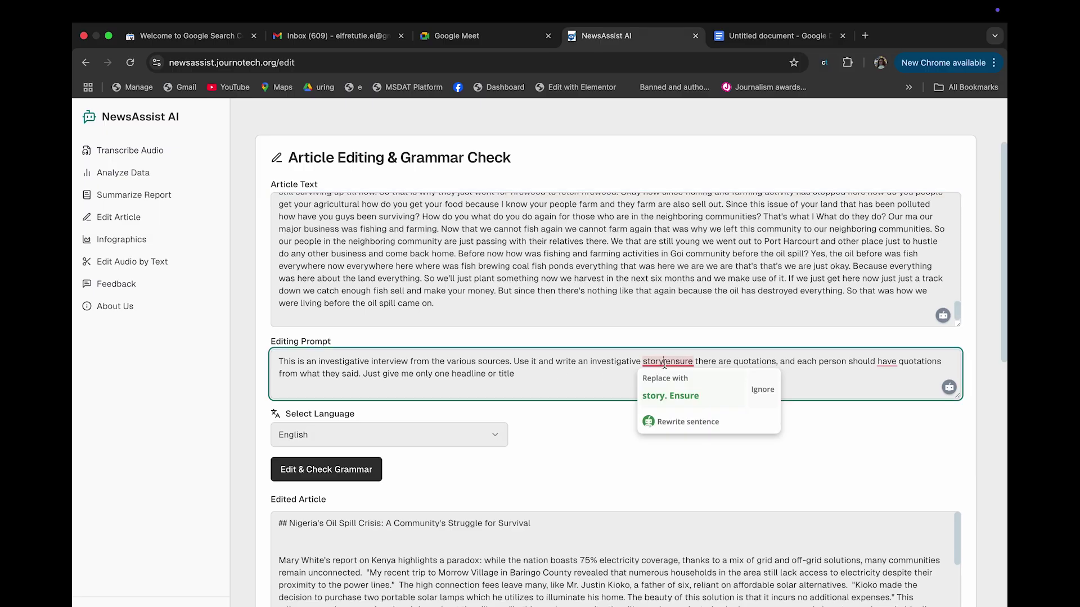
{"action": "left_click", "coordinate": [697, 397]}
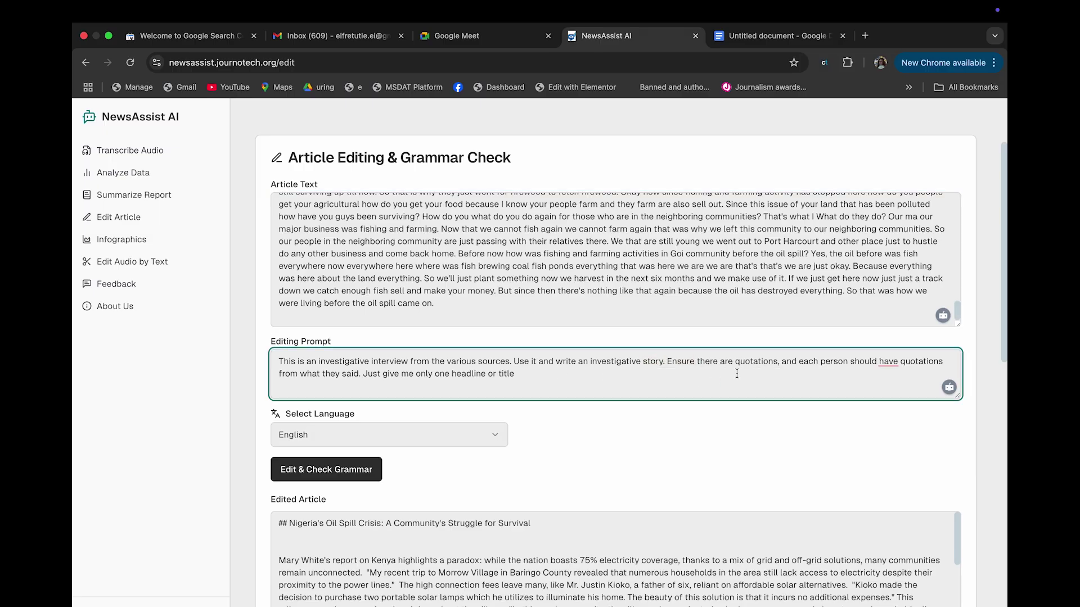
Insert '3 direct' and append a sentence requiring the whole interview be used, leaving no one out
{"action": "left_click", "coordinate": [898, 362]}
{"action": "type", "text": "3"}
{"action": "left_click", "coordinate": [282, 375]}
{"action": "left_click", "coordinate": [902, 360]}
{"action": "type", "text": "direct"}
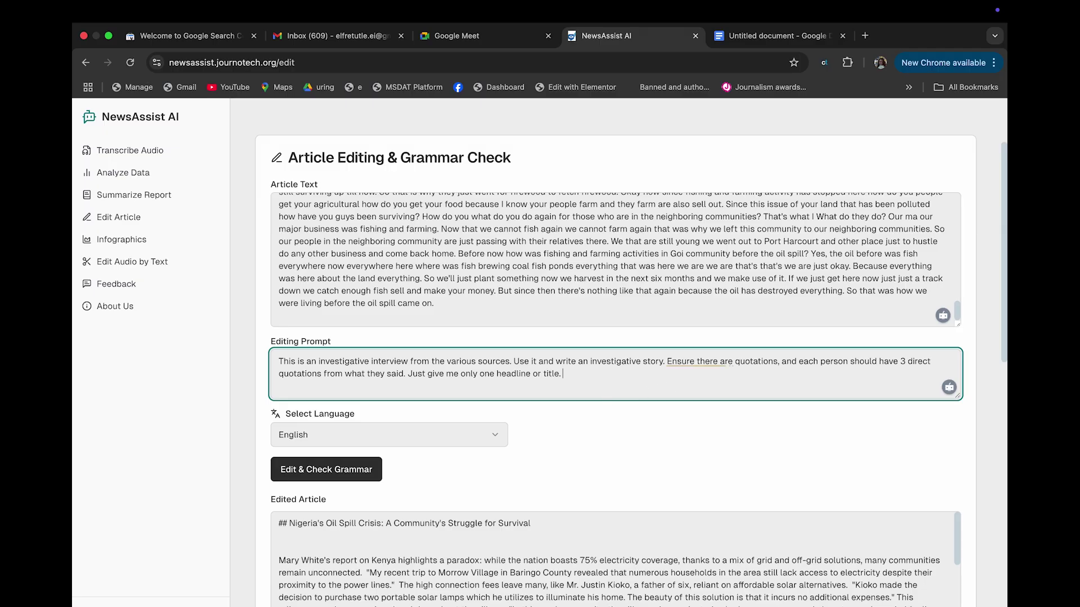
{"action": "type", "text": "Ensure you use all the interview to "}
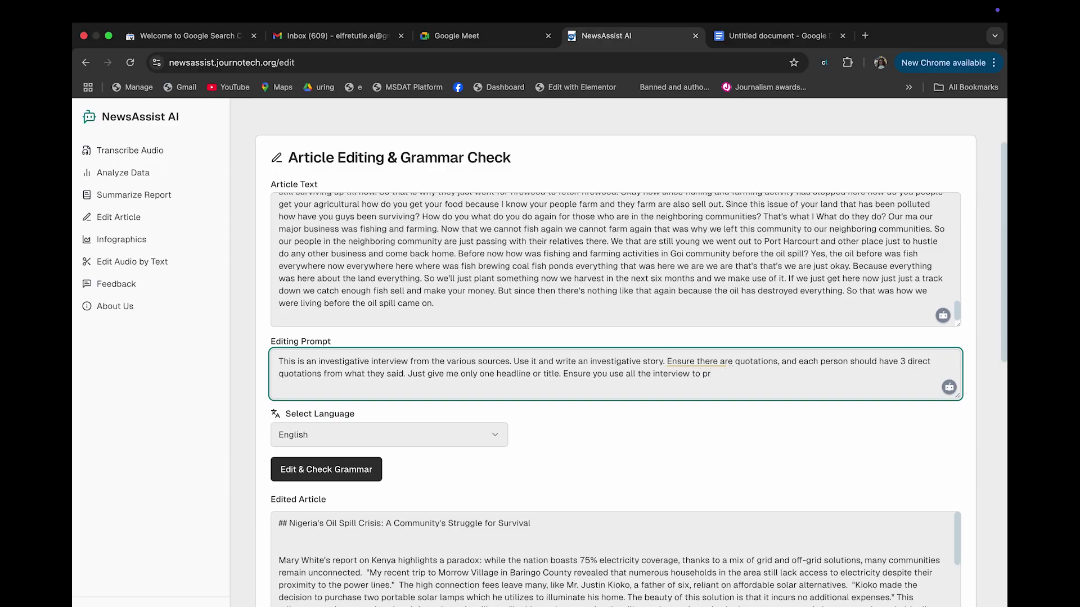
{"action": "type", "text": "w"}
{"action": "type", "text": "rite the"}
{"action": "type", "text": "ort. don't leave an"}
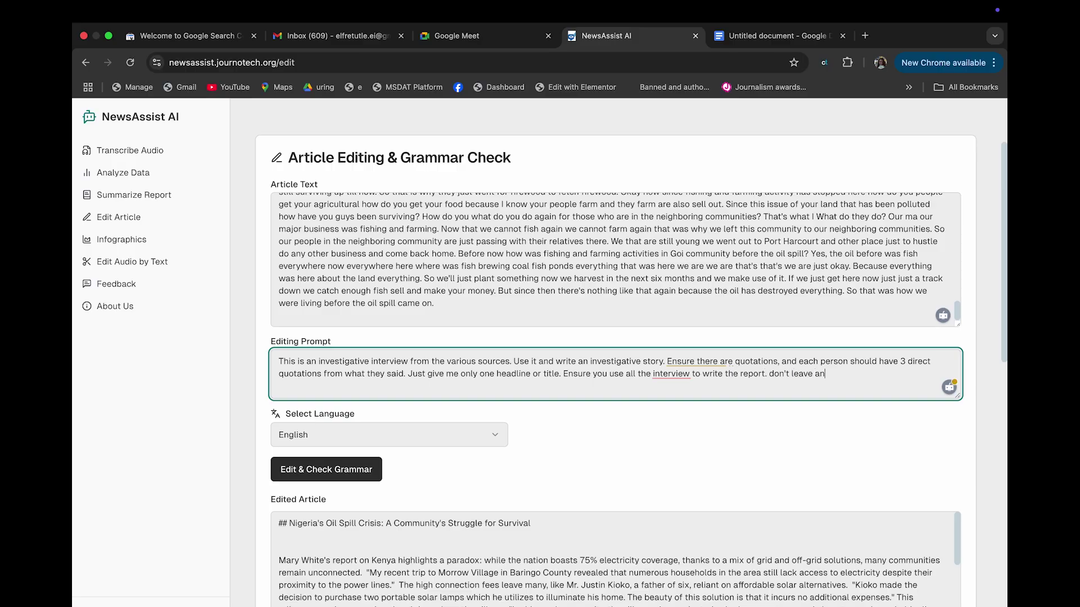
{"action": "type", "text": "yone behid"}
{"action": "key", "text": "BackSpace"}
{"action": "key", "text": "BackSpace"}
Finish the prompt, regenerate the Goi Community oil pollution article, and select all its text
{"action": "type", "text": "nd"}
{"action": "left_click", "coordinate": [290, 472]}
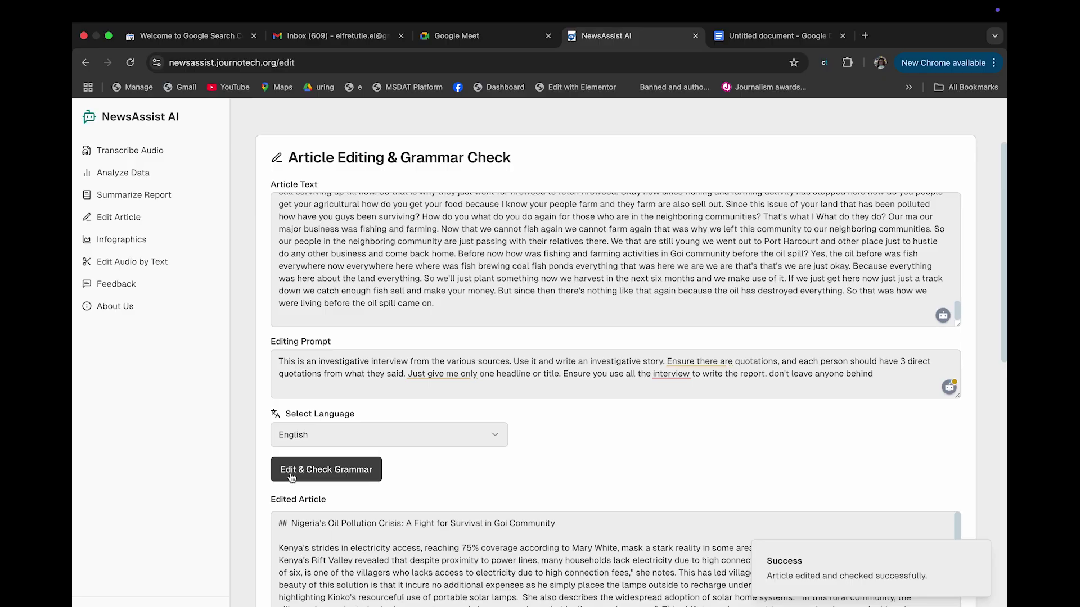
{"action": "scroll", "coordinate": [342, 488], "scroll_direction": "down", "scroll_amount": 6}
{"action": "left_click", "coordinate": [426, 289]}
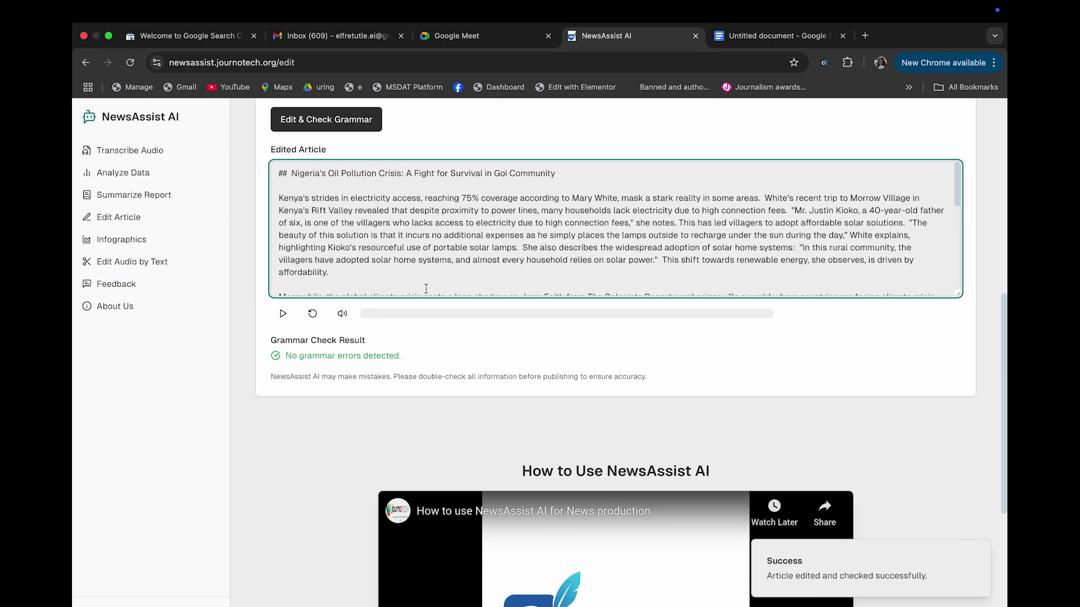
{"action": "scroll", "coordinate": [426, 289], "scroll_direction": "down", "scroll_amount": 8}
{"action": "scroll", "coordinate": [426, 289], "scroll_direction": "up", "scroll_amount": 2}
{"action": "scroll", "coordinate": [444, 251], "scroll_direction": "up", "scroll_amount": 10}
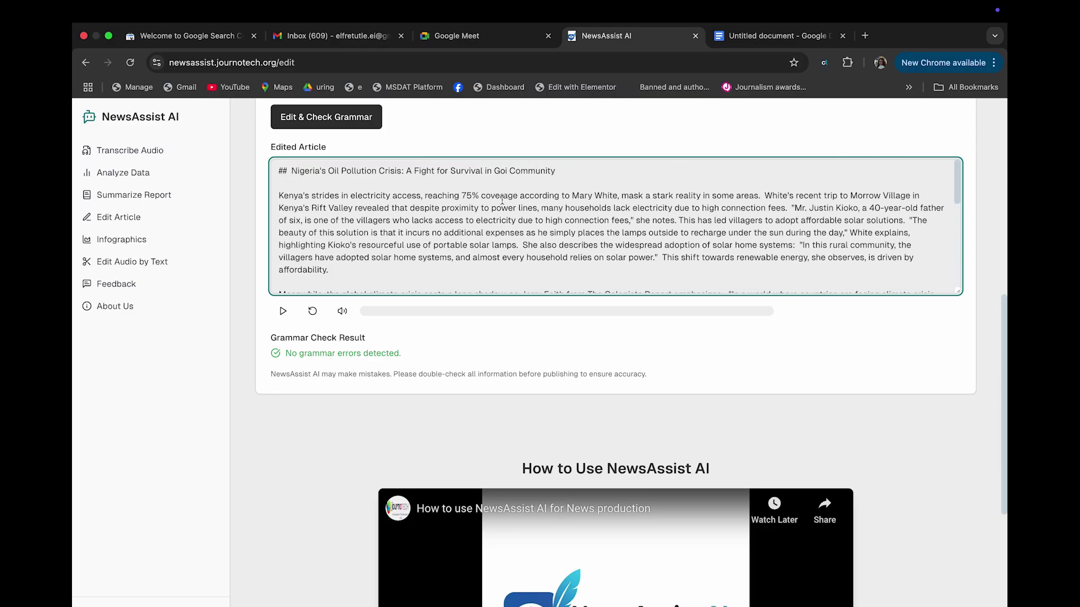
{"action": "key", "text": "super+a"}
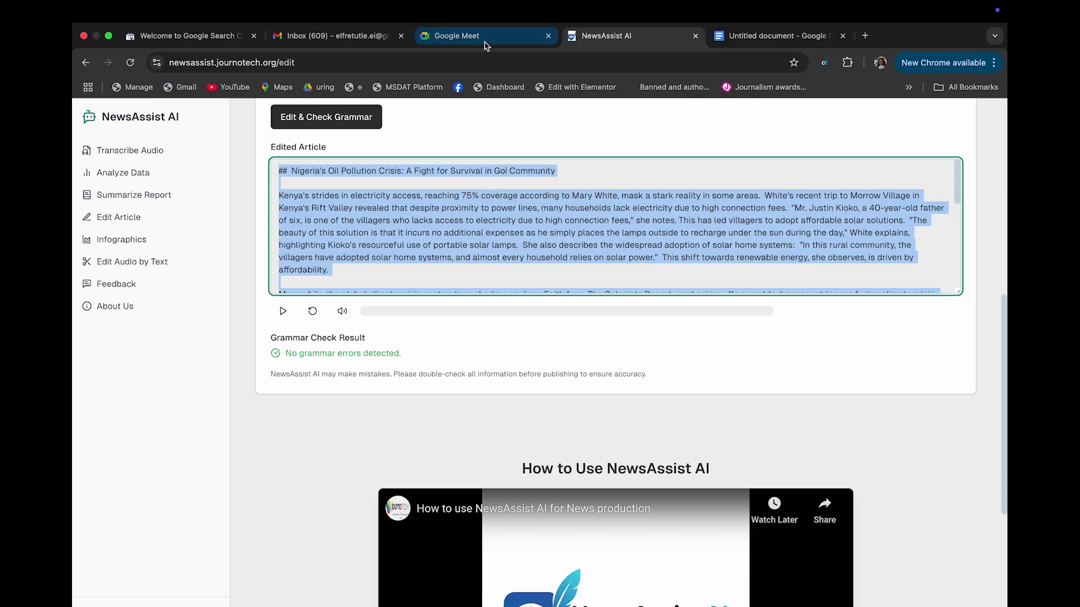
Check the story's word count, then paste the Goi Community article on a new line below it
{"action": "left_click", "coordinate": [747, 38]}
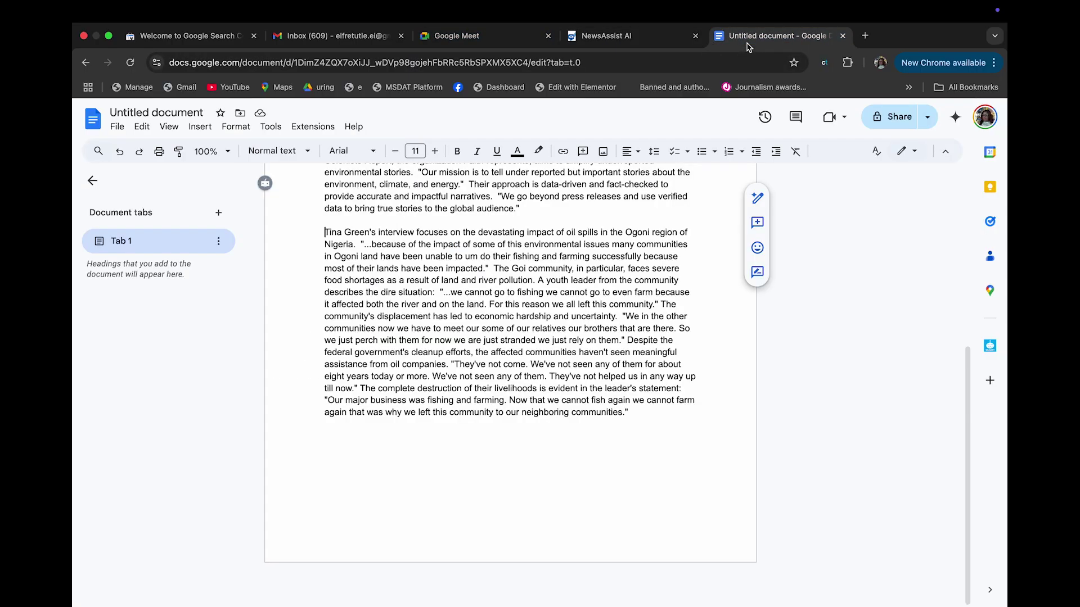
{"action": "left_click", "coordinate": [619, 426]}
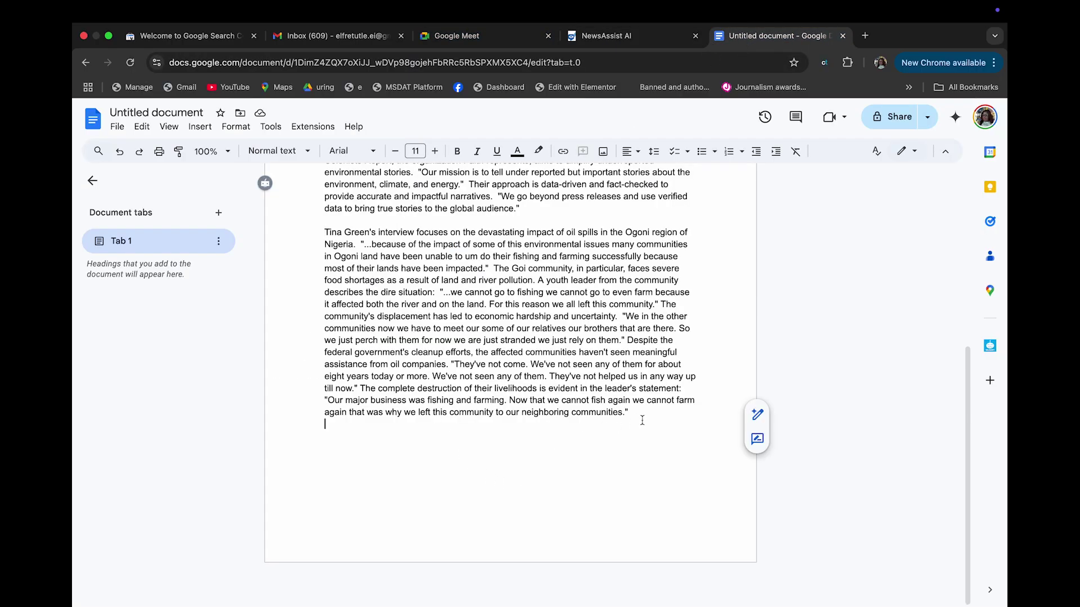
{"action": "left_click", "coordinate": [271, 126]}
{"action": "left_click", "coordinate": [275, 172]}
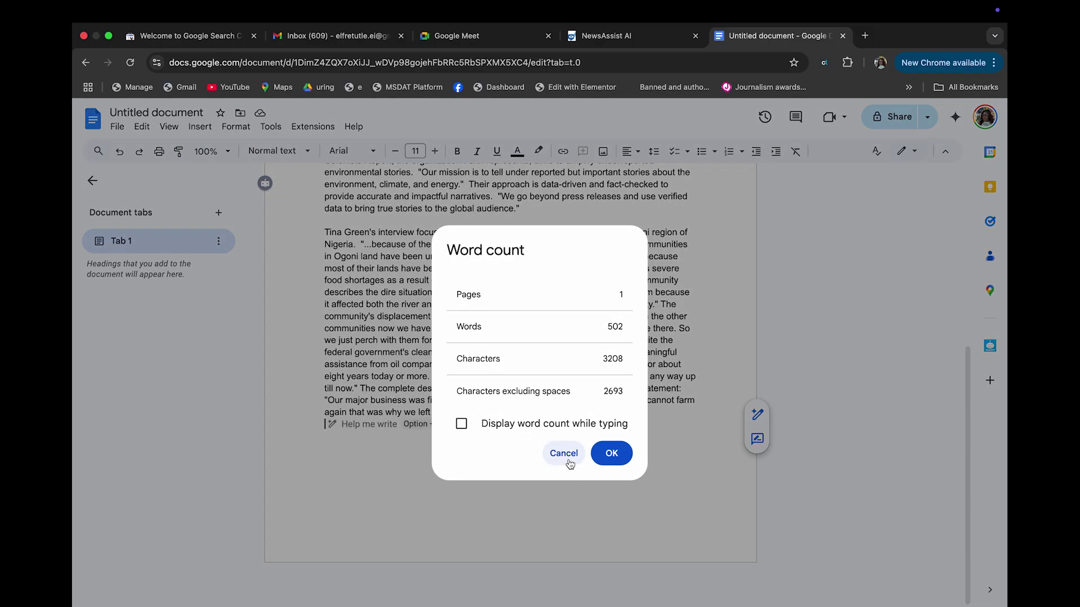
{"action": "left_click", "coordinate": [564, 453]}
{"action": "key", "text": "Return"}
{"action": "key", "text": "Return"}
{"action": "key", "text": "super+v"}
Select part of the pasted article and check its word count: 617 of 1119 words
{"action": "scroll", "coordinate": [563, 418], "scroll_direction": "up", "scroll_amount": 10}
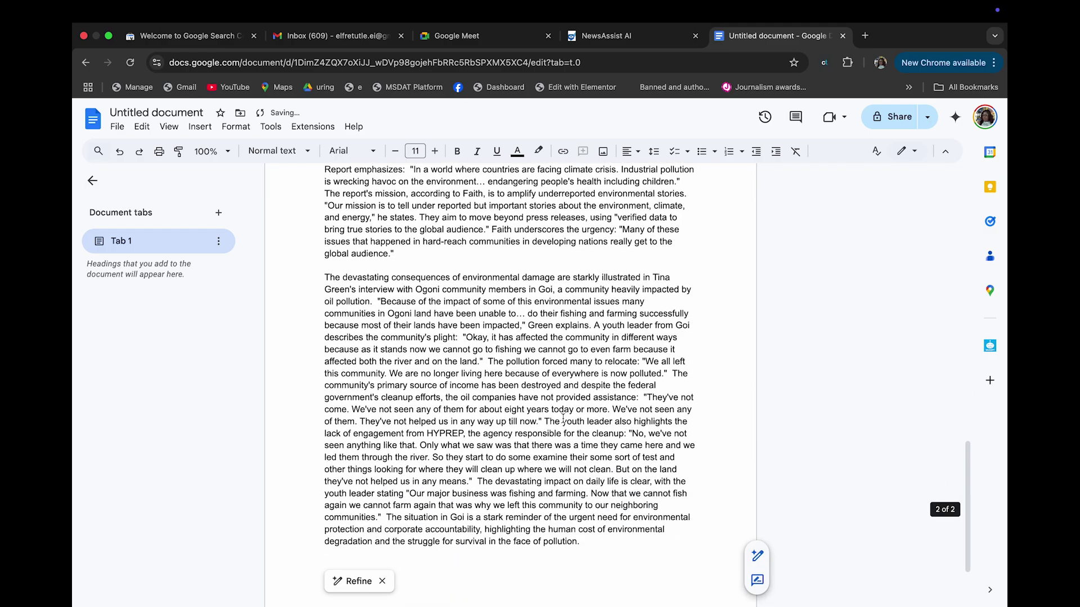
{"action": "left_click_drag", "start_coordinate": [324, 382], "coordinate": [406, 603]}
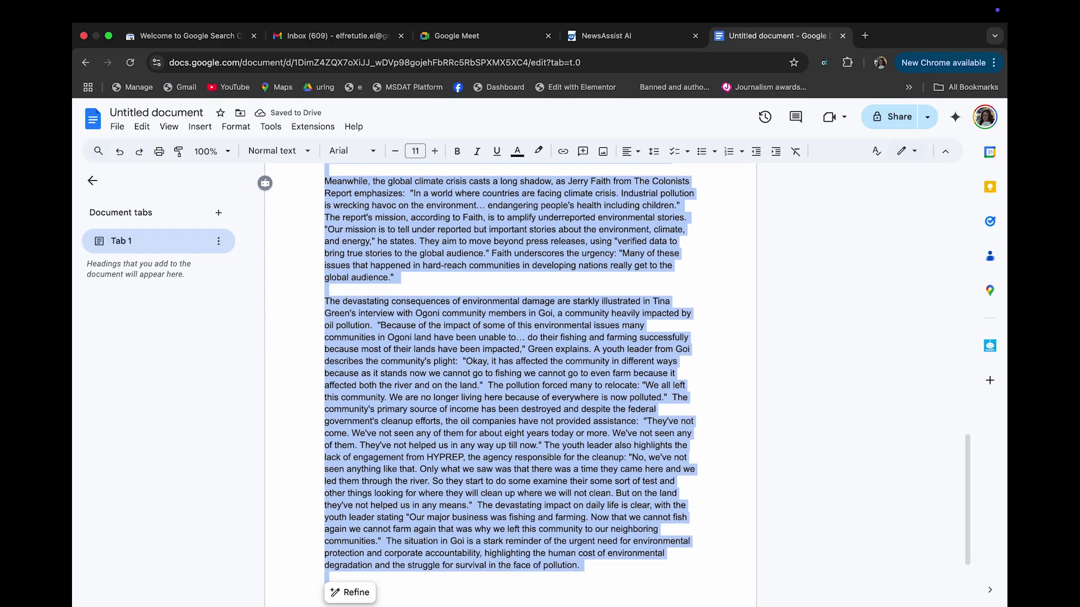
{"action": "left_click", "coordinate": [270, 127]}
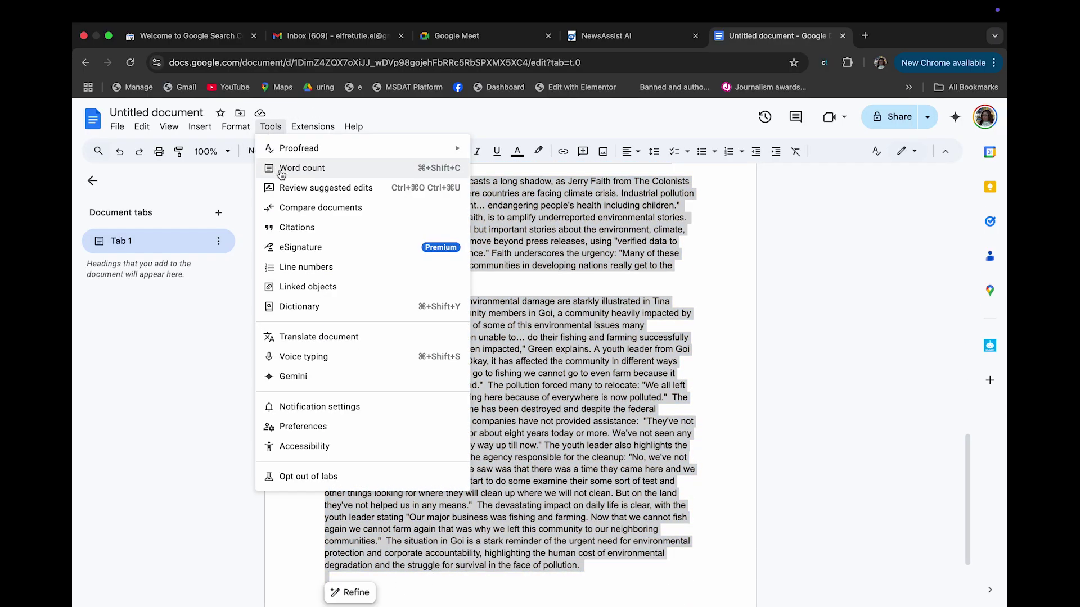
{"action": "left_click", "coordinate": [281, 169]}
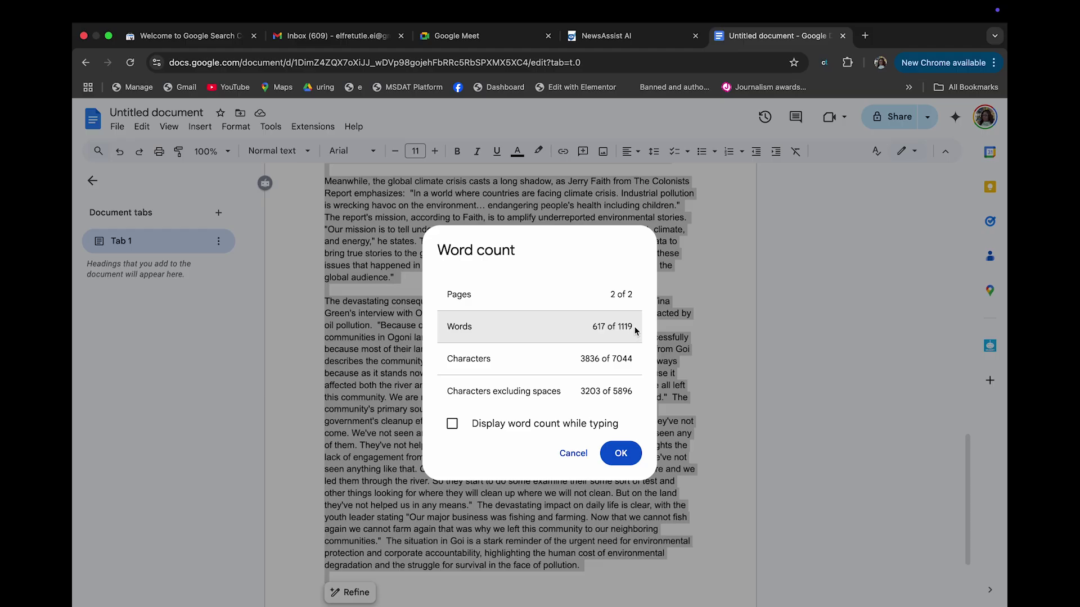
{"action": "left_click", "coordinate": [576, 454]}
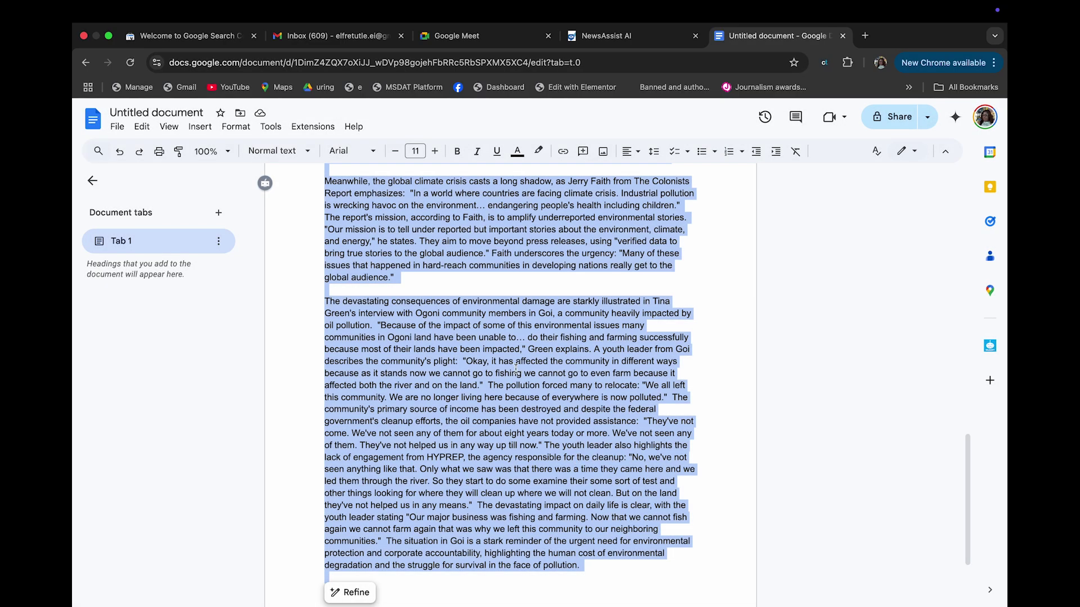
{"action": "left_click", "coordinate": [517, 369]}
{"action": "scroll", "coordinate": [516, 368], "scroll_direction": "up", "scroll_amount": 7}
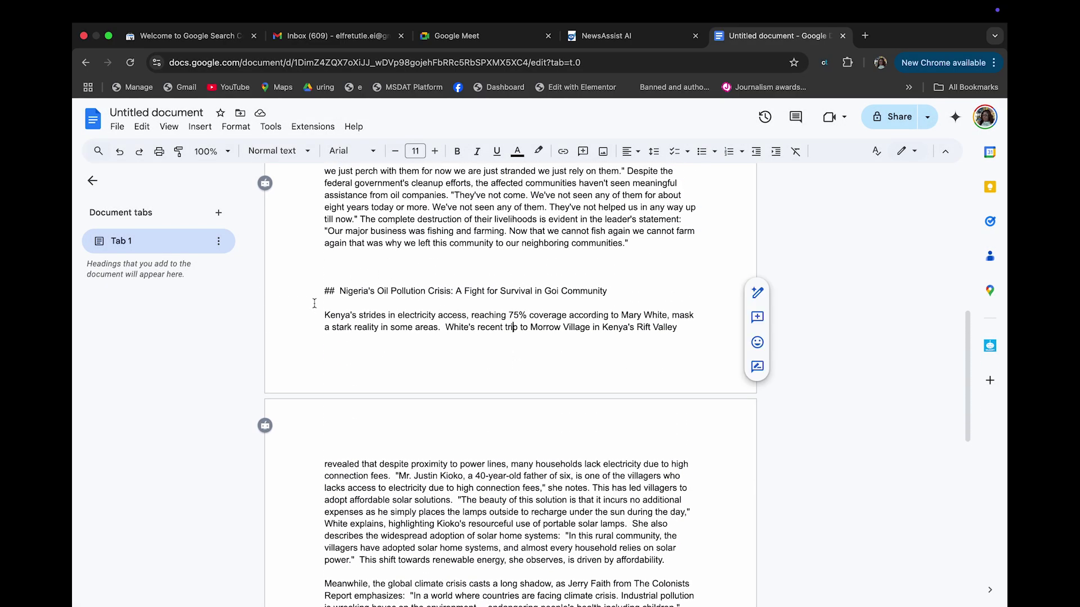
Accept the 'interviews' fix and reword the prompt to request an investigative report for print media
{"action": "left_click", "coordinate": [626, 37]}
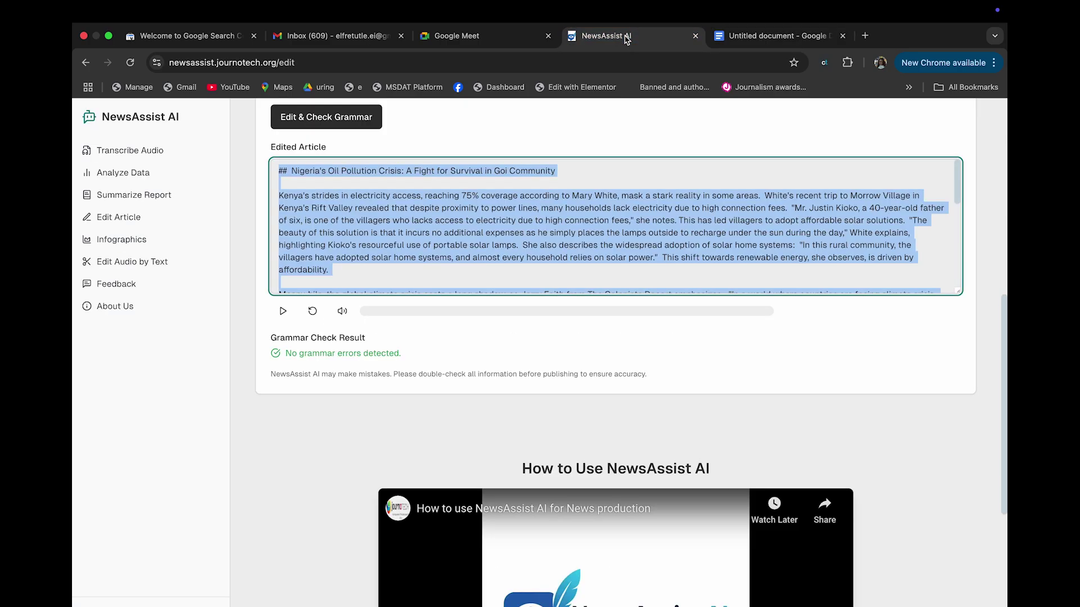
{"action": "scroll", "coordinate": [511, 259], "scroll_direction": "down", "scroll_amount": 10}
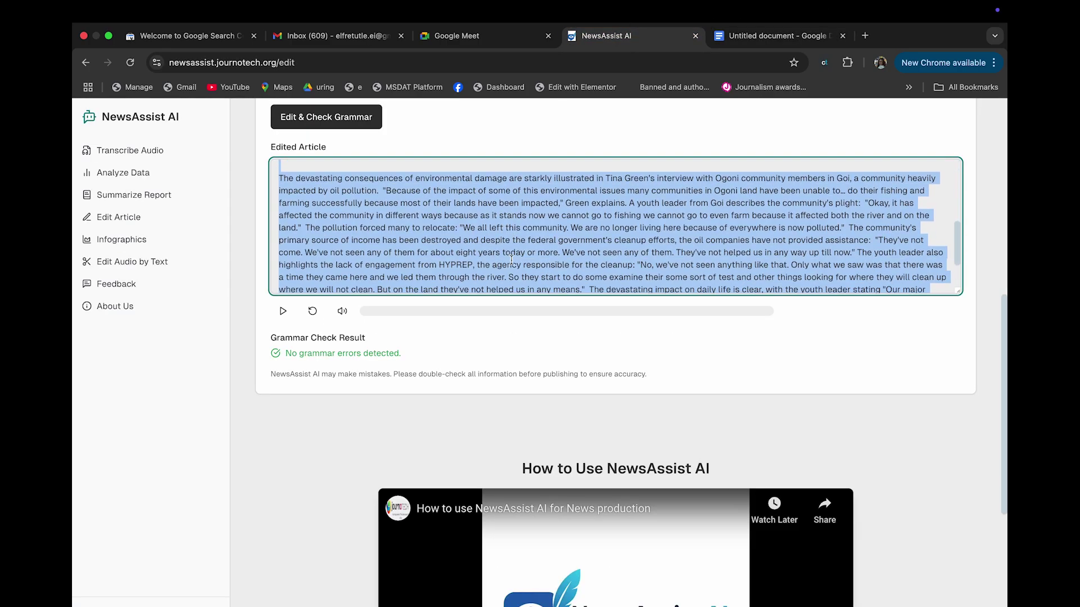
{"action": "scroll", "coordinate": [512, 260], "scroll_direction": "up", "scroll_amount": 10}
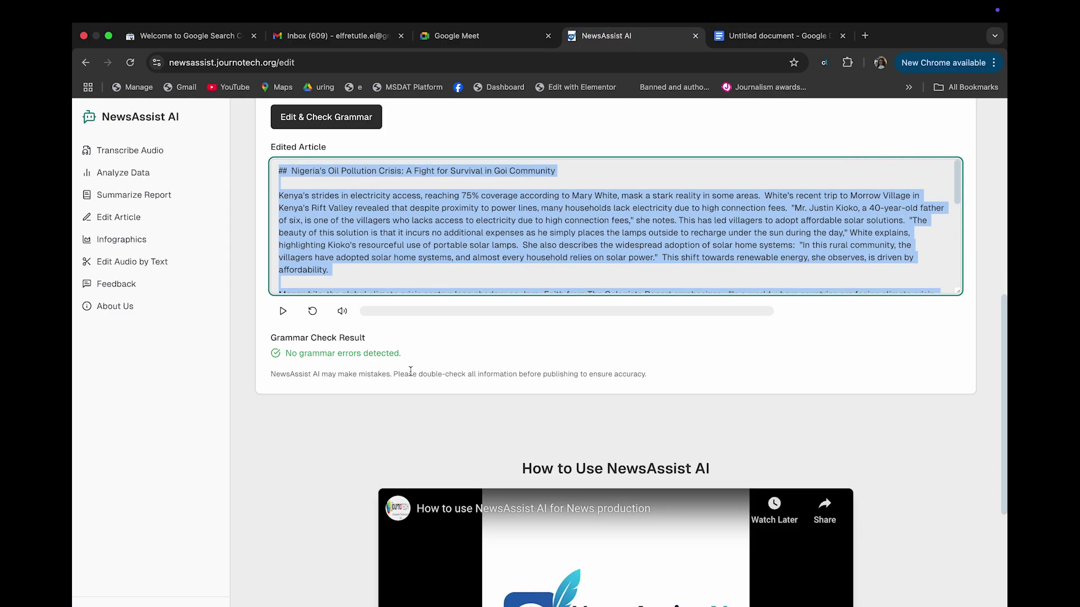
{"action": "scroll", "coordinate": [411, 374], "scroll_direction": "up", "scroll_amount": 7}
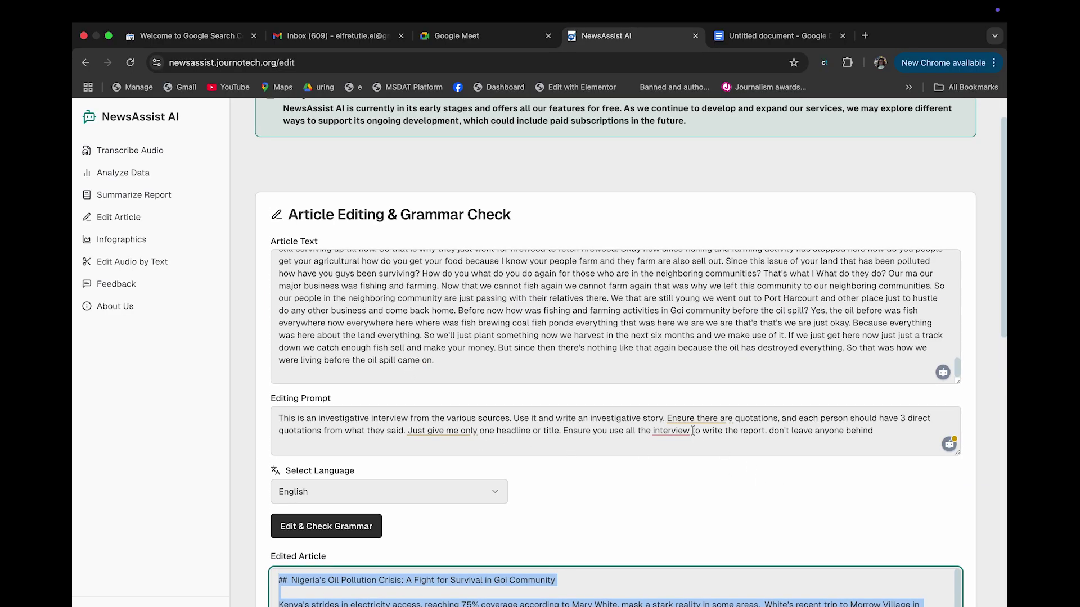
{"action": "mouse_move", "coordinate": [672, 431]}
{"action": "left_click", "coordinate": [683, 461]}
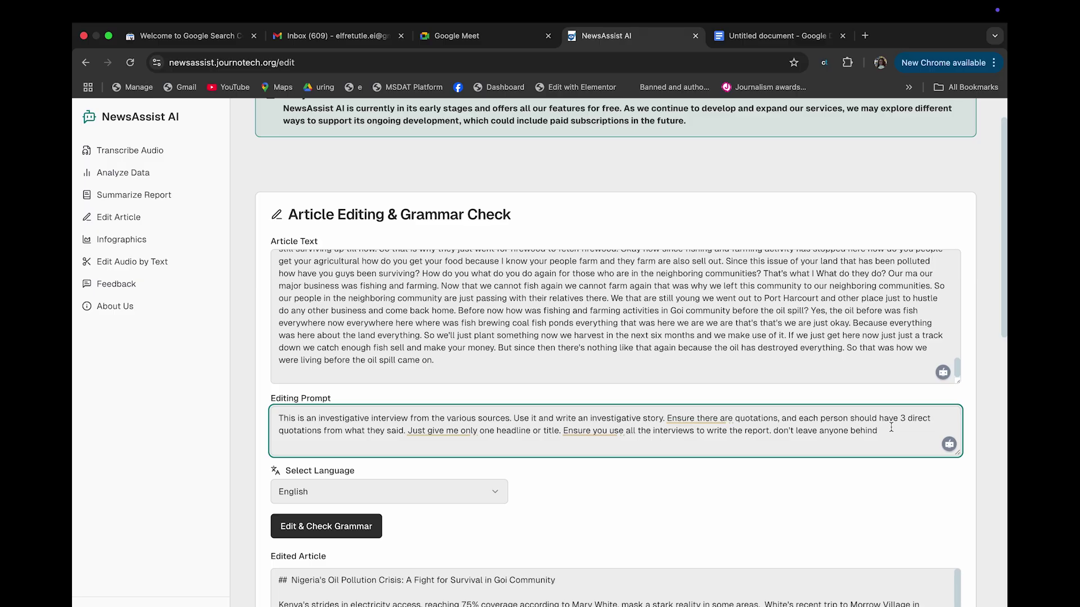
{"action": "type", "text": "."}
{"action": "left_click_drag", "start_coordinate": [373, 417], "coordinate": [320, 421]}
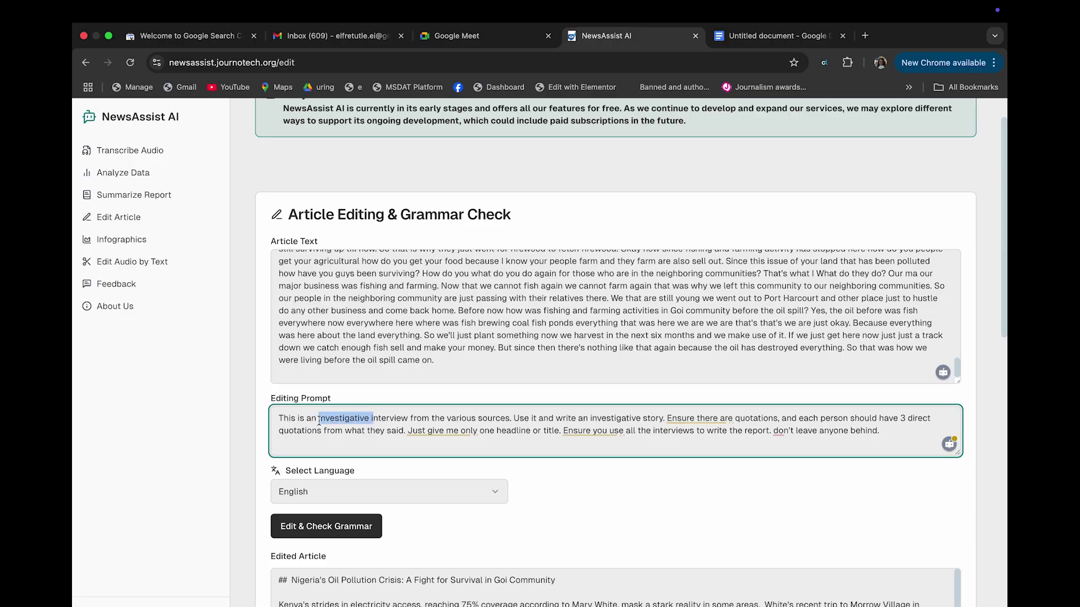
{"action": "key", "text": "BackSpace"}
{"action": "key", "text": "BackSpace"}
{"action": "key", "text": "BackSpace"}
{"action": "type", "text": "n "}
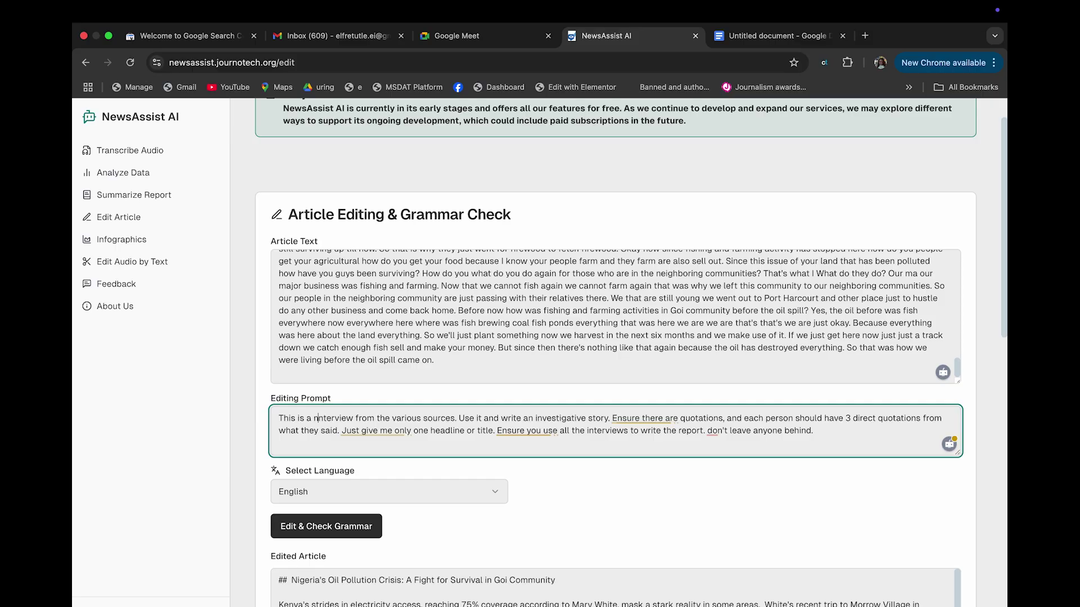
{"action": "type", "text": "n investi"}
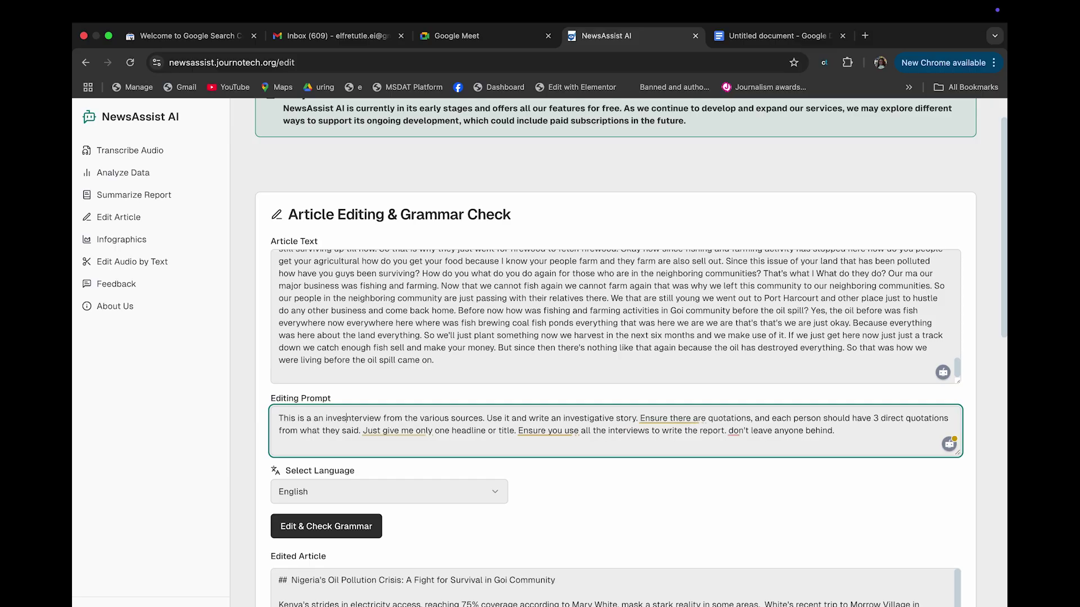
{"action": "type", "text": "gative rep"}
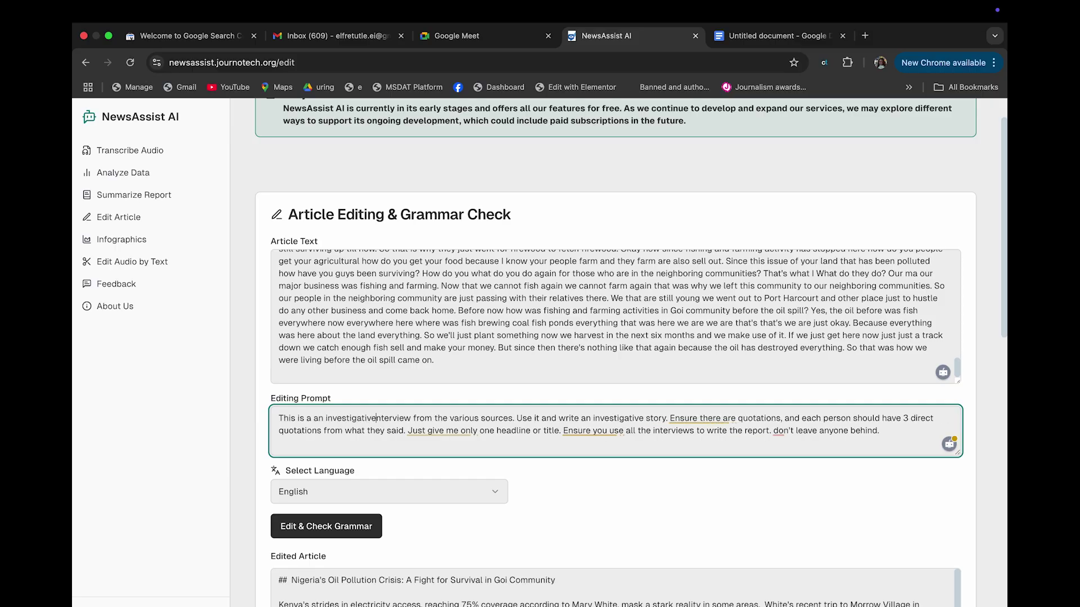
{"action": "type", "text": "ort "}
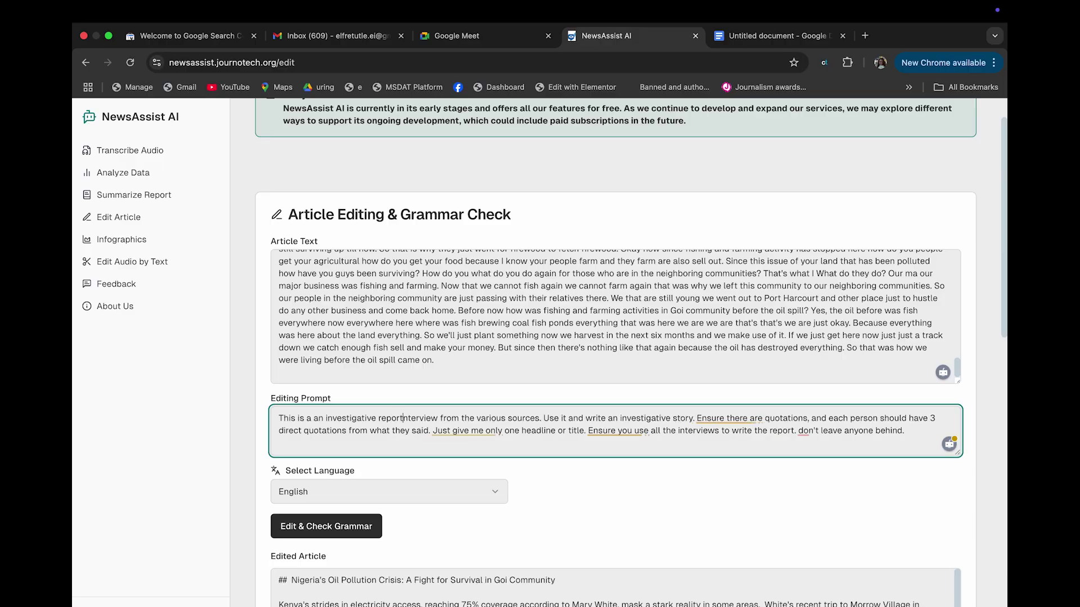
{"action": "type", "text": "for "}
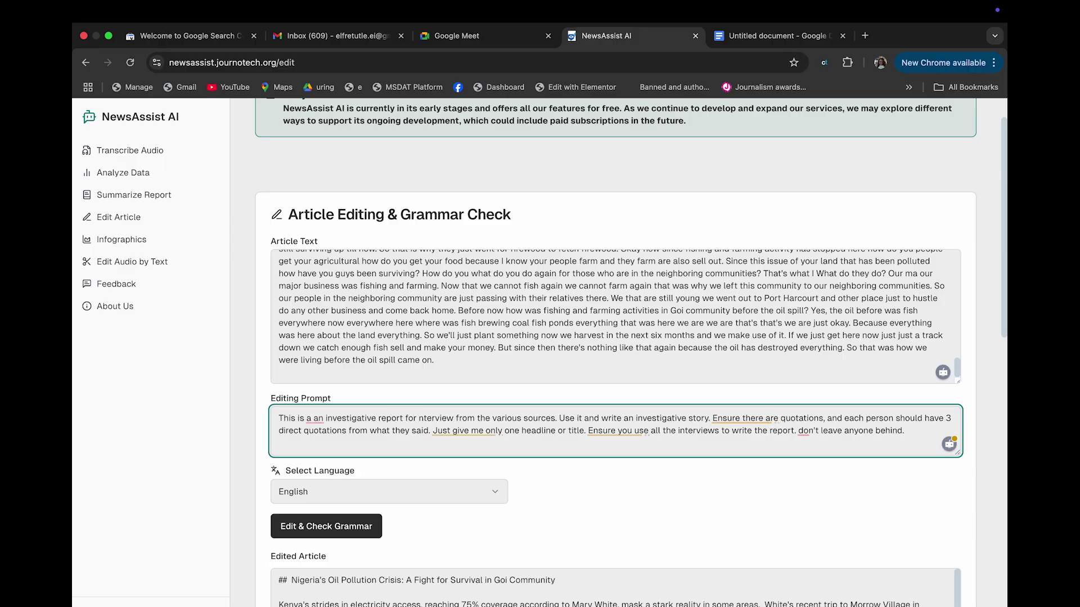
{"action": "type", "text": "a print med"}
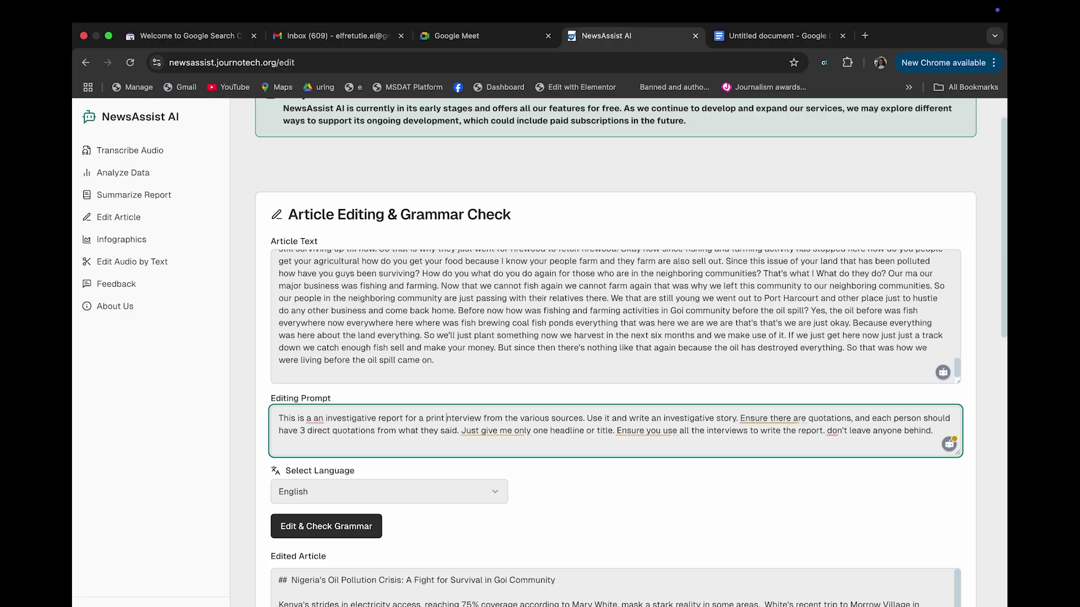
{"action": "type", "text": "ia. I hav"}
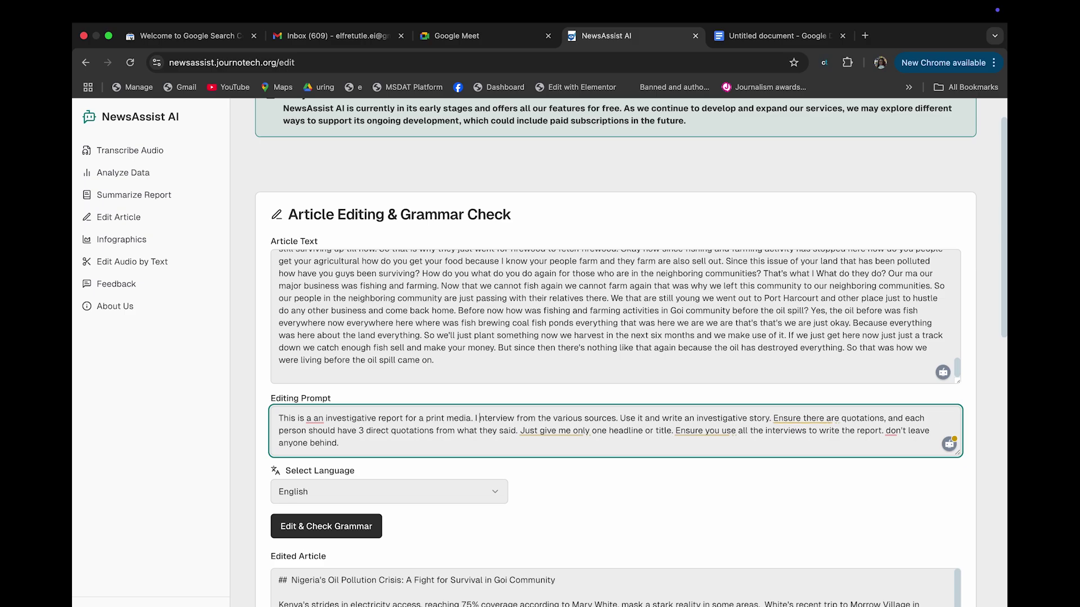
{"action": "type", "text": "e "}
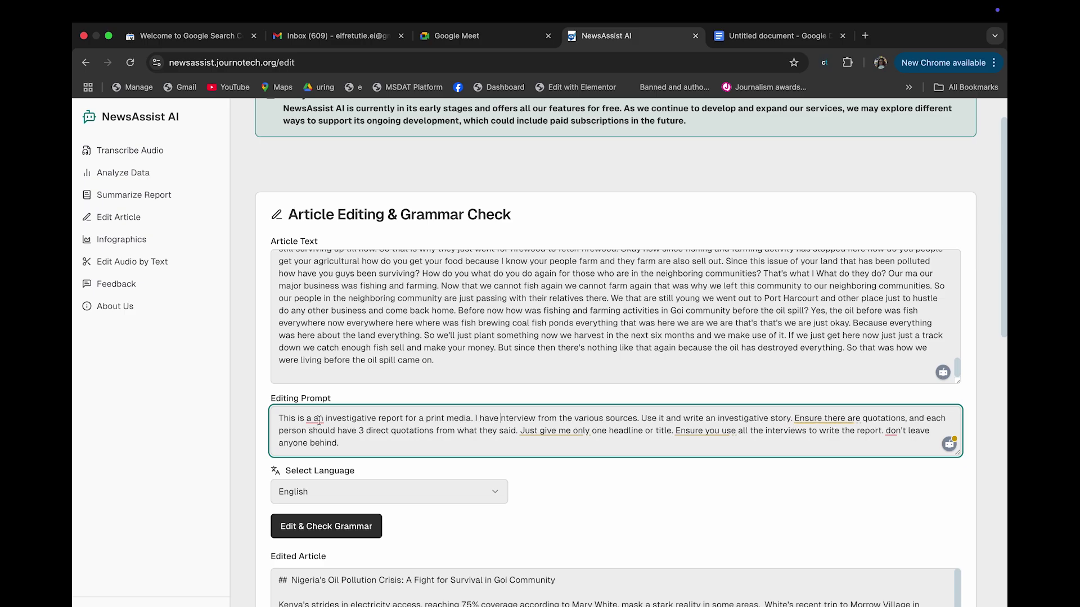
{"action": "type", "text": "i"}
{"action": "left_click", "coordinate": [538, 417]}
{"action": "type", "text": "ed"}
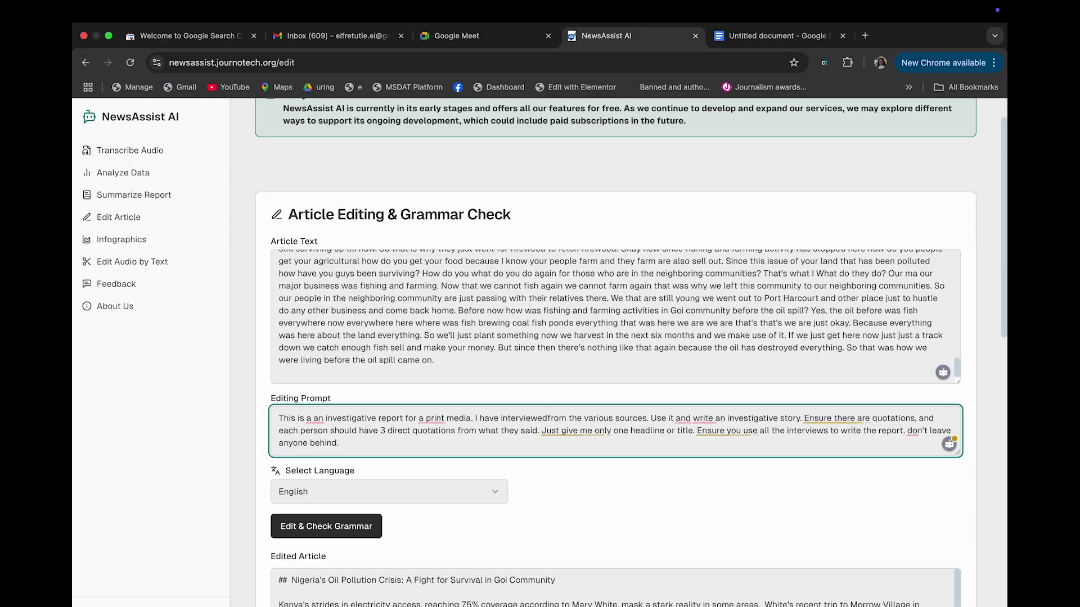
Ask in the prompt for a story that is catchy, emotional and depressing
{"action": "left_click", "coordinate": [649, 419]}
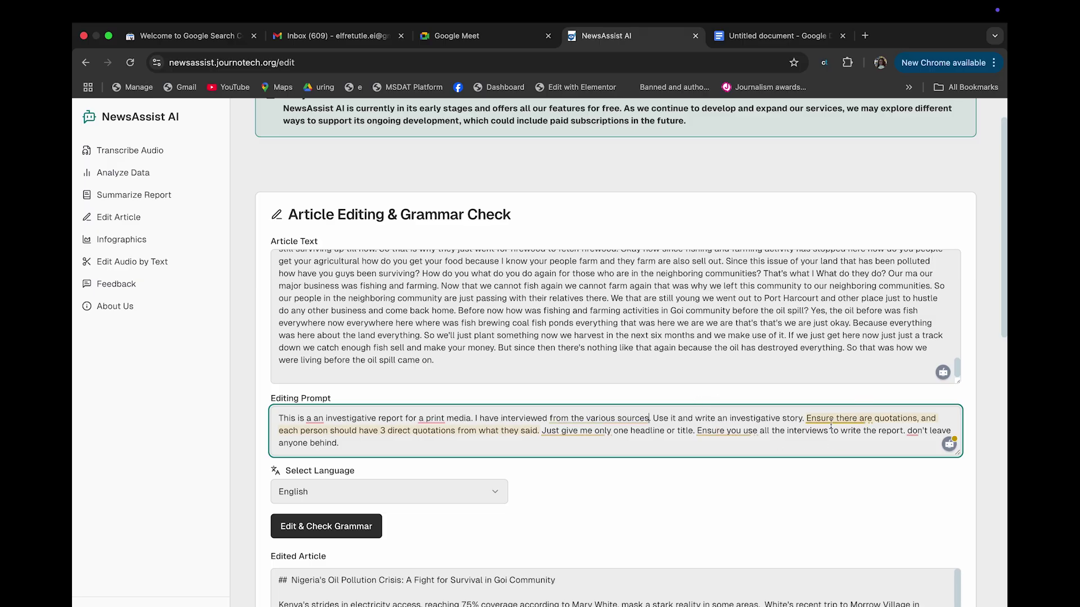
{"action": "type", "text": "that is"}
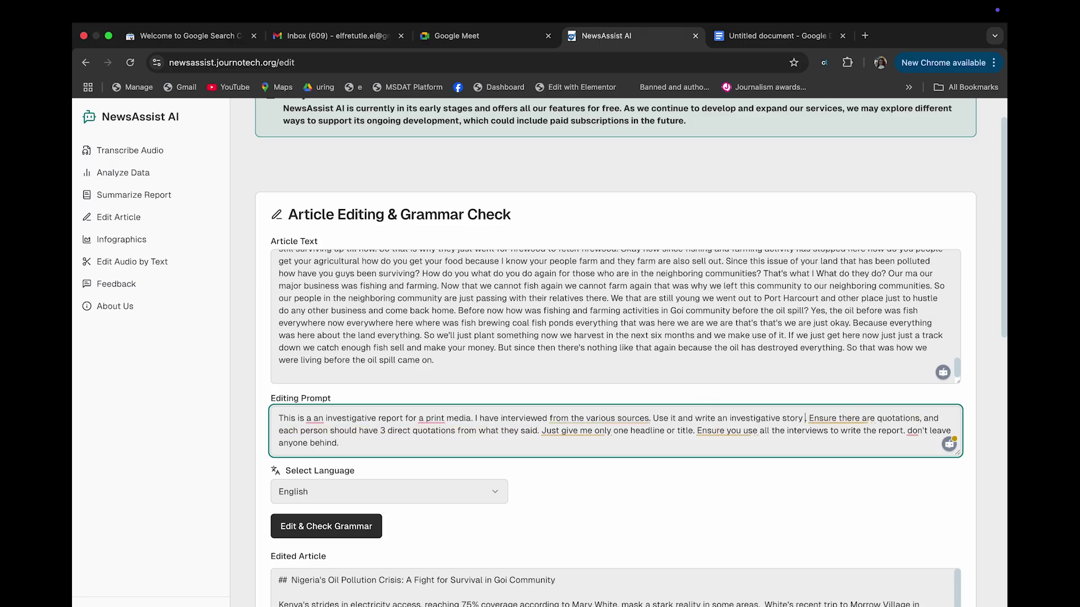
{"action": "type", "text": " catchy"}
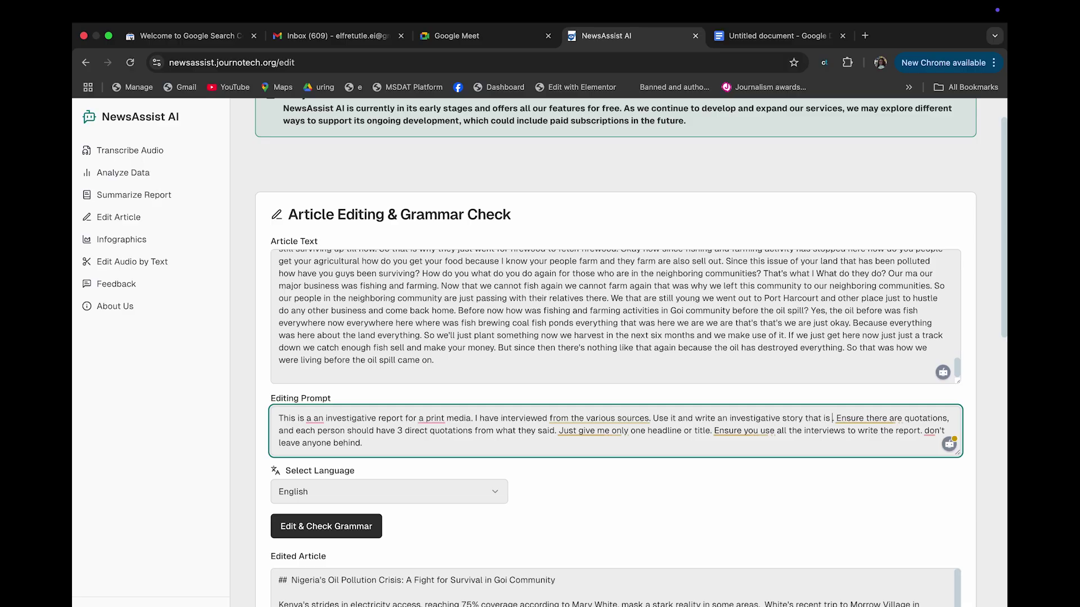
{"action": "type", "text": ","}
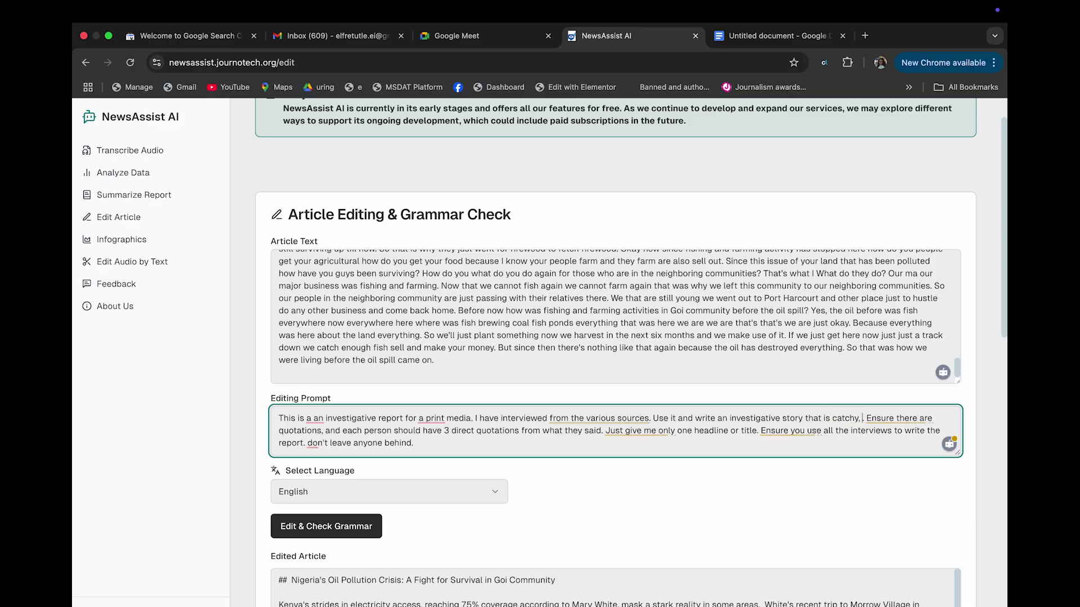
{"action": "type", "text": " emotiona"}
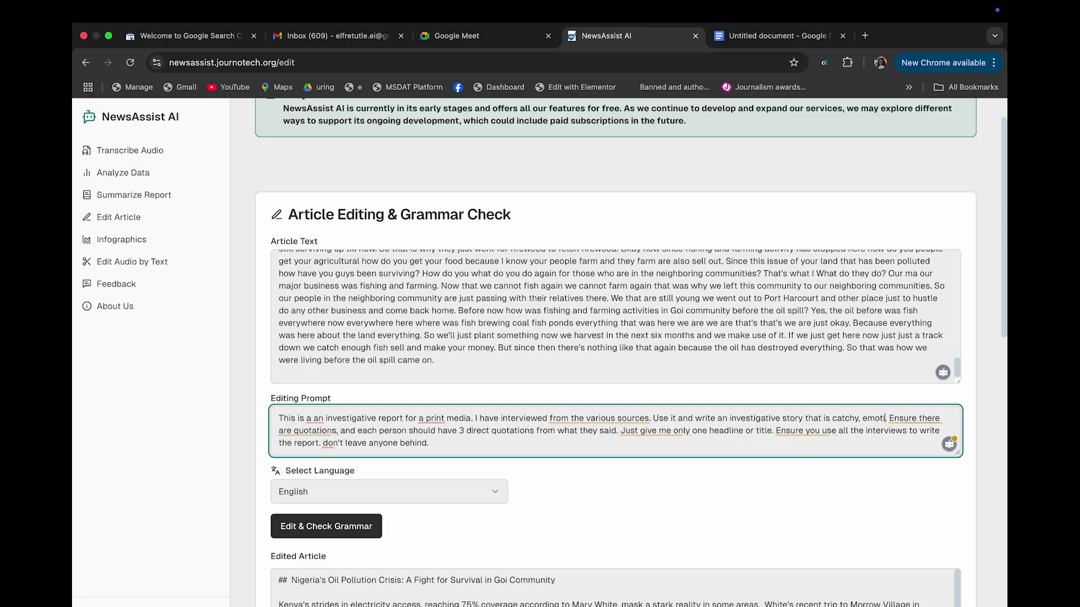
{"action": "type", "text": "l,"}
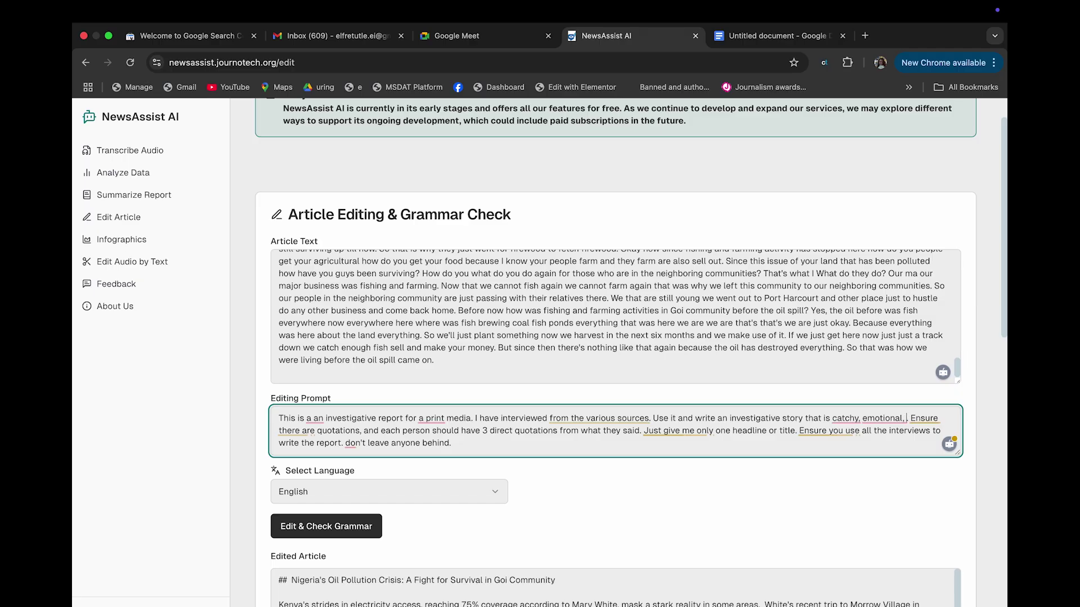
{"action": "type", "text": "depress"}
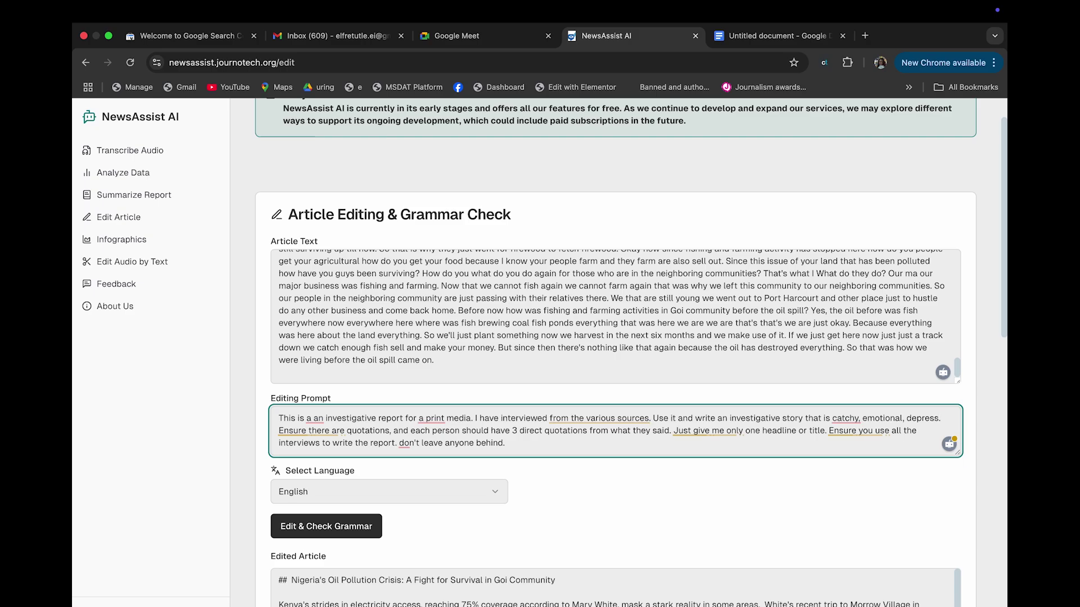
{"action": "type", "text": "."}
{"action": "key", "text": "BackSpace"}
{"action": "type", "text": "ed."}
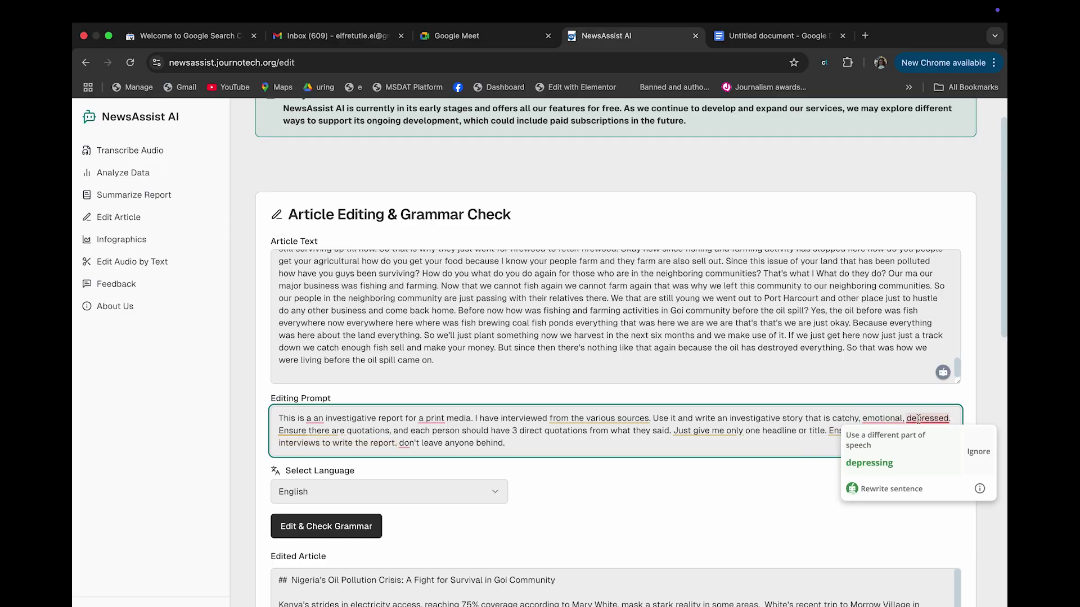
{"action": "mouse_move", "coordinate": [863, 419]}
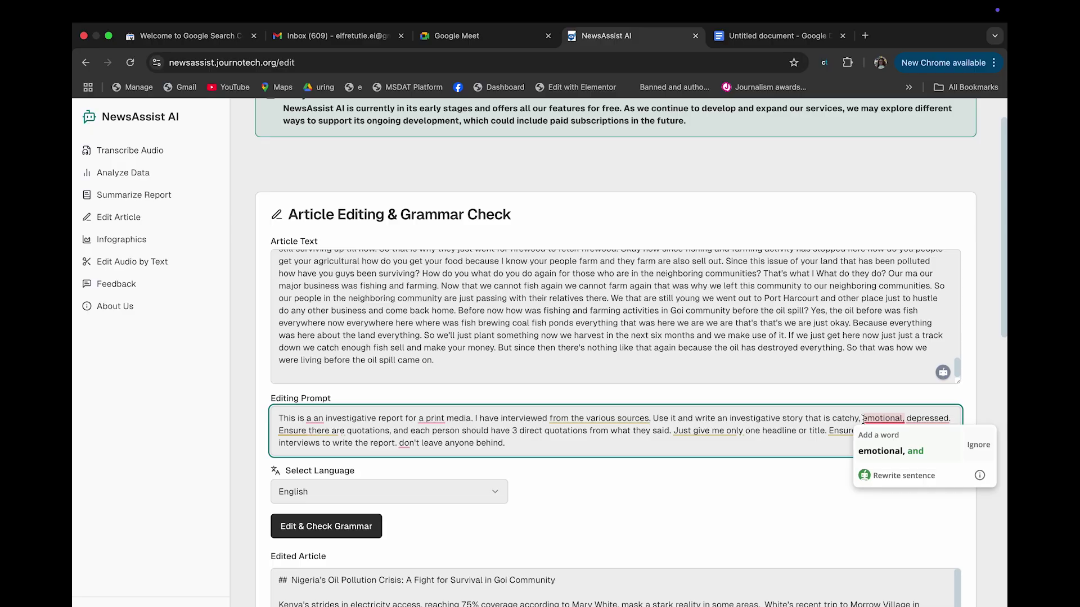
{"action": "left_click", "coordinate": [863, 420]}
{"action": "type", "text": "t"}
{"action": "key", "text": "BackSpace"}
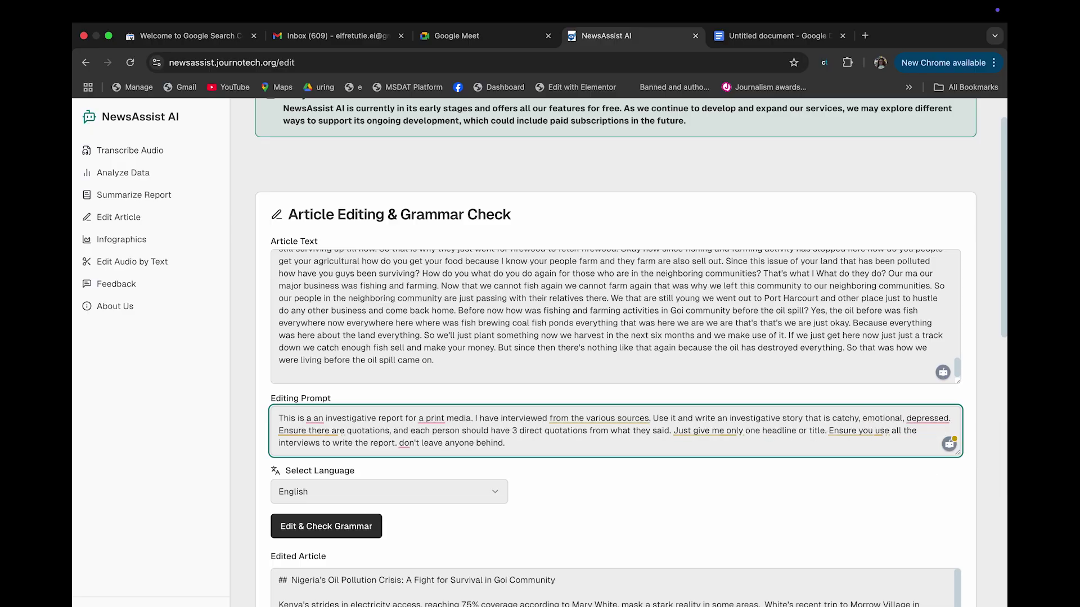
{"action": "mouse_move", "coordinate": [928, 419]}
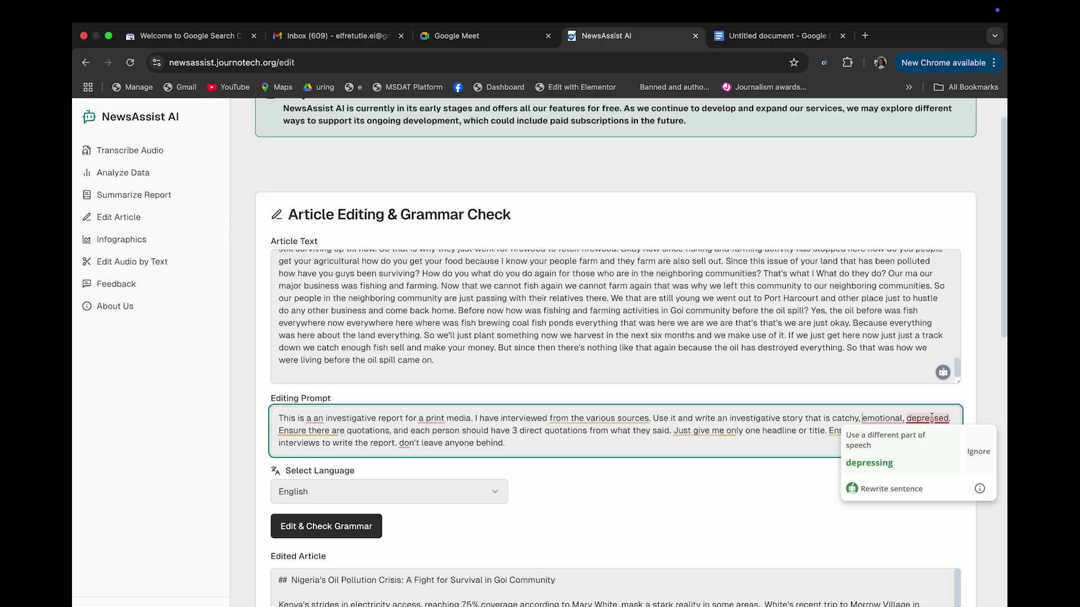
{"action": "left_click", "coordinate": [908, 455]}
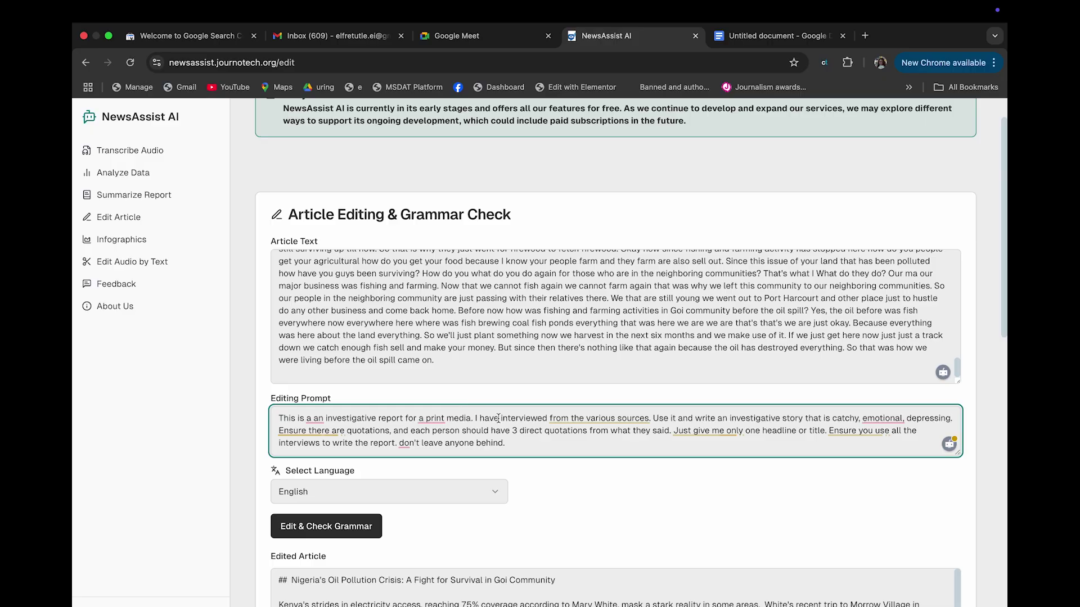
Add 'and compelling for publication in global media' to the prompt and start a new edit
{"action": "type", "text": "and compelling for publication in global media"}
{"action": "type", "text": " o"}
{"action": "key", "text": "BackSpace"}
{"action": "key", "text": "BackSpace"}
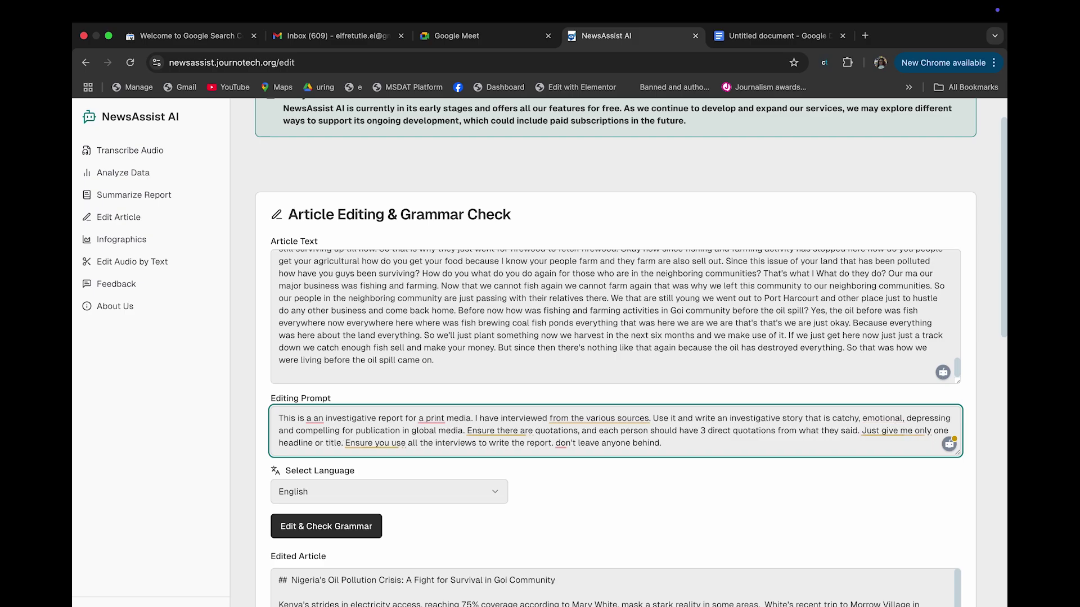
{"action": "left_click", "coordinate": [347, 532]}
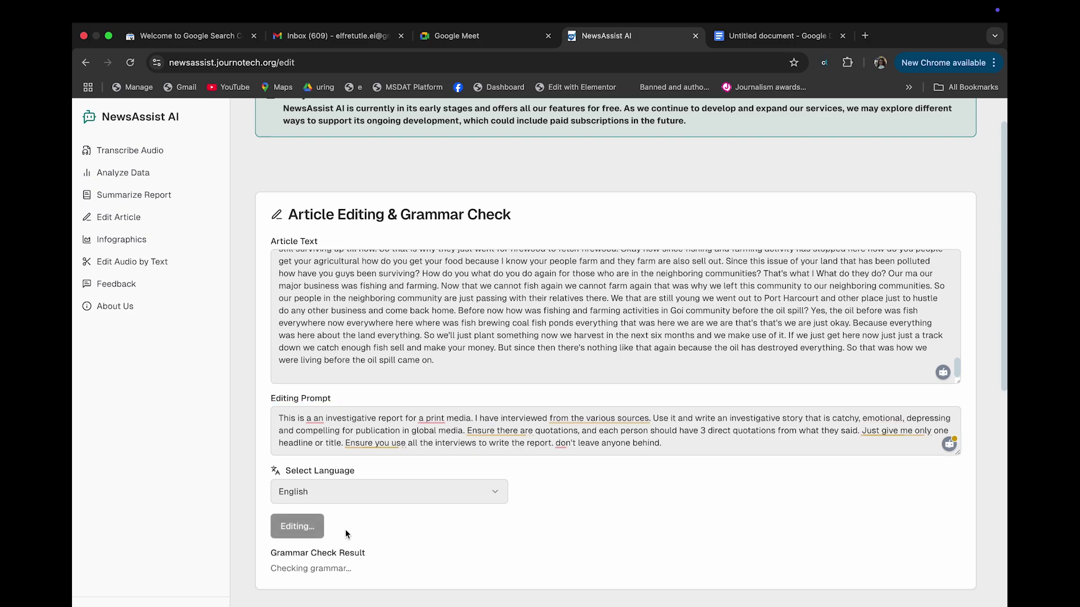
Review the grammar-clean Stolen Futures article, select all of it, and go back to the Google Doc
{"action": "scroll", "coordinate": [347, 534], "scroll_direction": "down", "scroll_amount": 3}
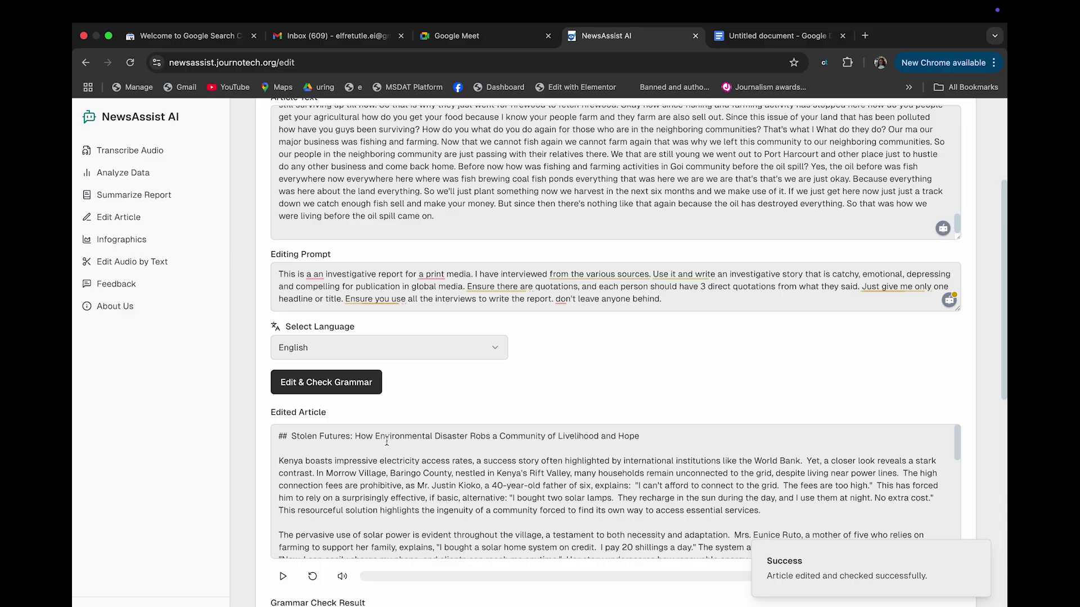
{"action": "scroll", "coordinate": [387, 442], "scroll_direction": "up", "scroll_amount": 2}
{"action": "scroll", "coordinate": [448, 261], "scroll_direction": "down", "scroll_amount": 5}
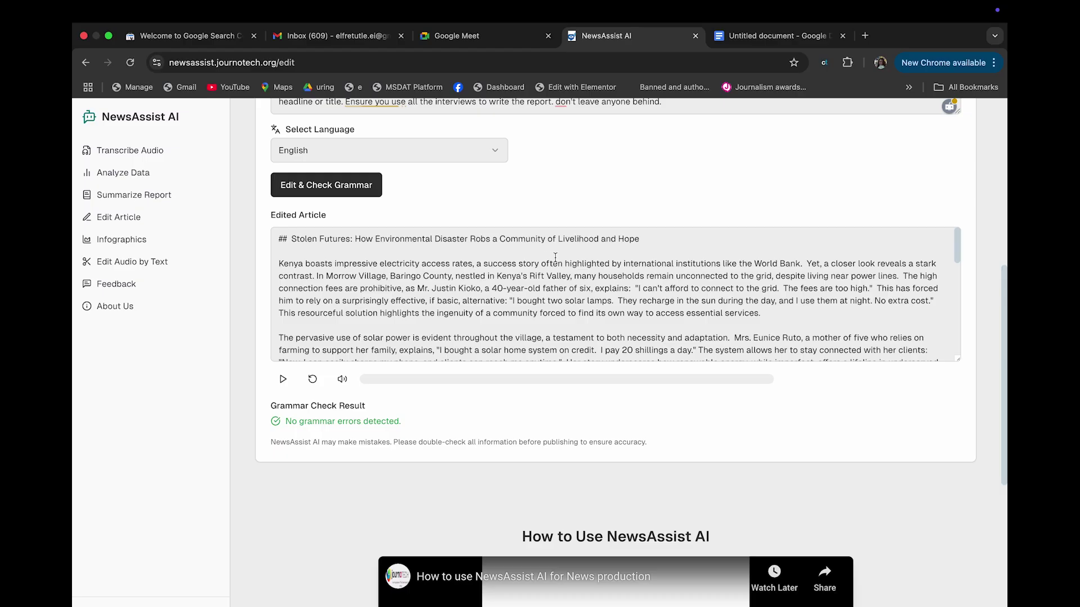
{"action": "left_click", "coordinate": [782, 37]}
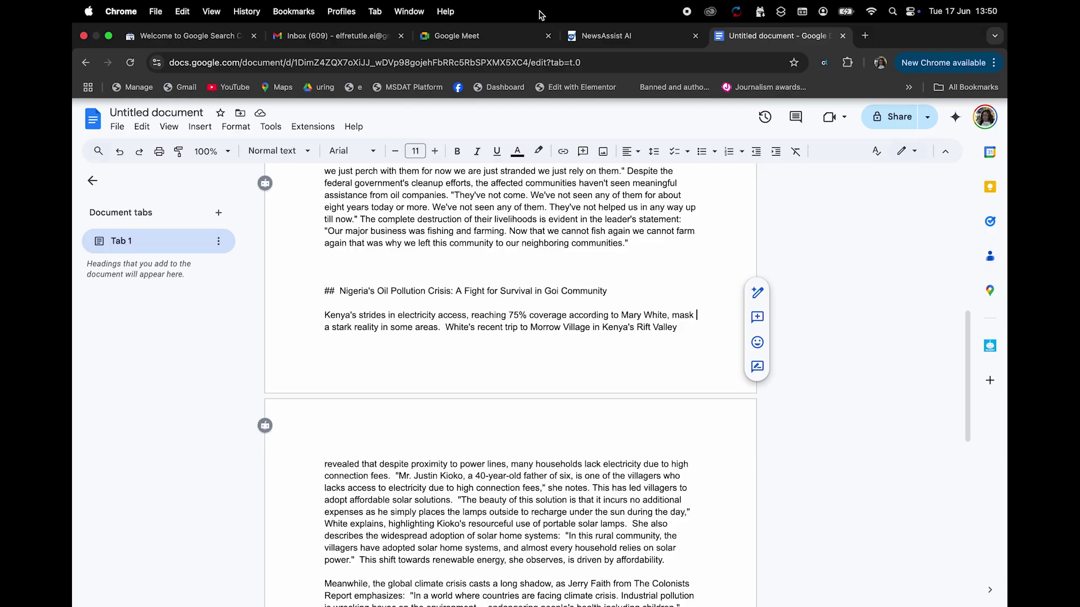
{"action": "left_click", "coordinate": [594, 37]}
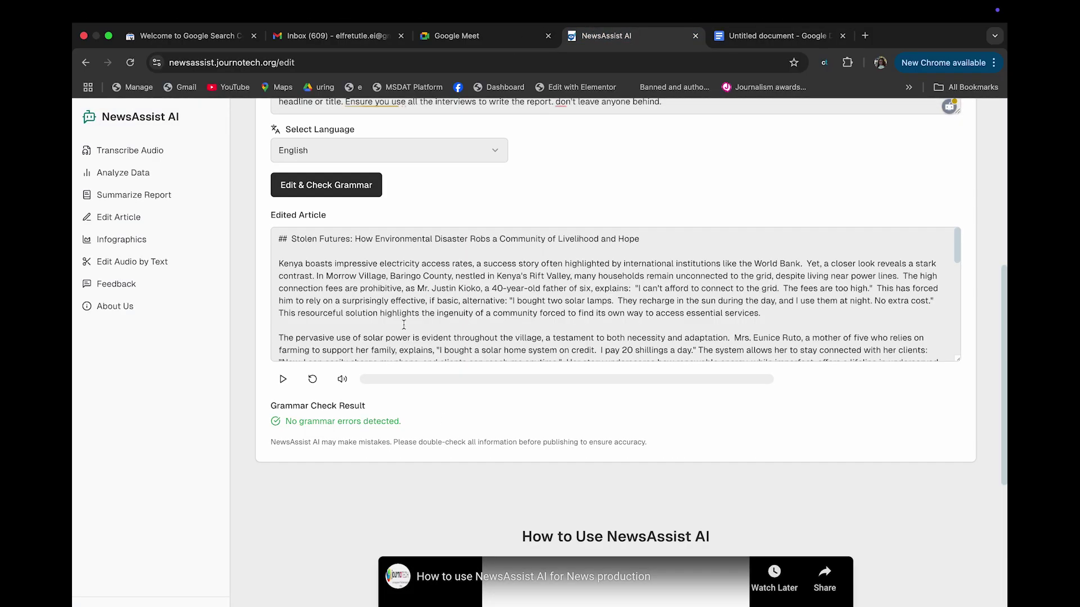
{"action": "scroll", "coordinate": [404, 325], "scroll_direction": "down", "scroll_amount": 3}
{"action": "scroll", "coordinate": [404, 325], "scroll_direction": "up", "scroll_amount": 2}
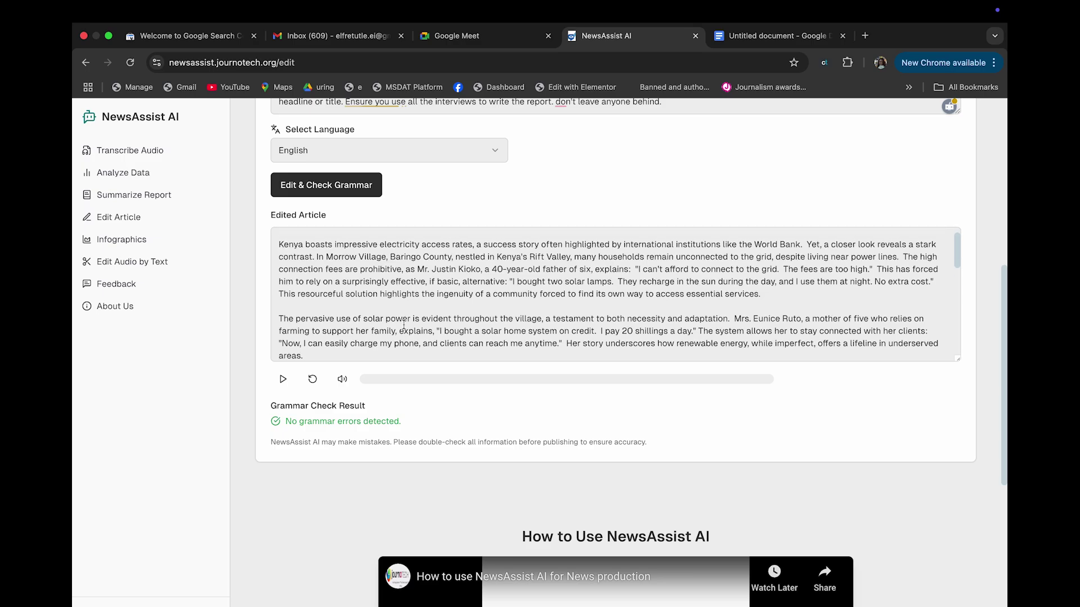
{"action": "scroll", "coordinate": [404, 325], "scroll_direction": "down", "scroll_amount": 5}
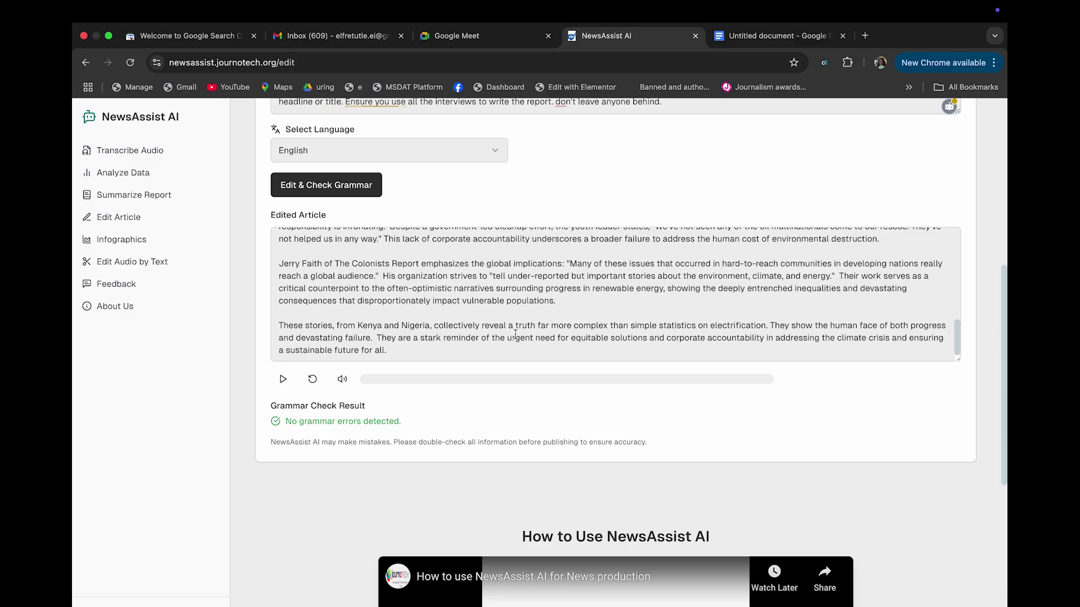
{"action": "scroll", "coordinate": [515, 334], "scroll_direction": "up", "scroll_amount": 5}
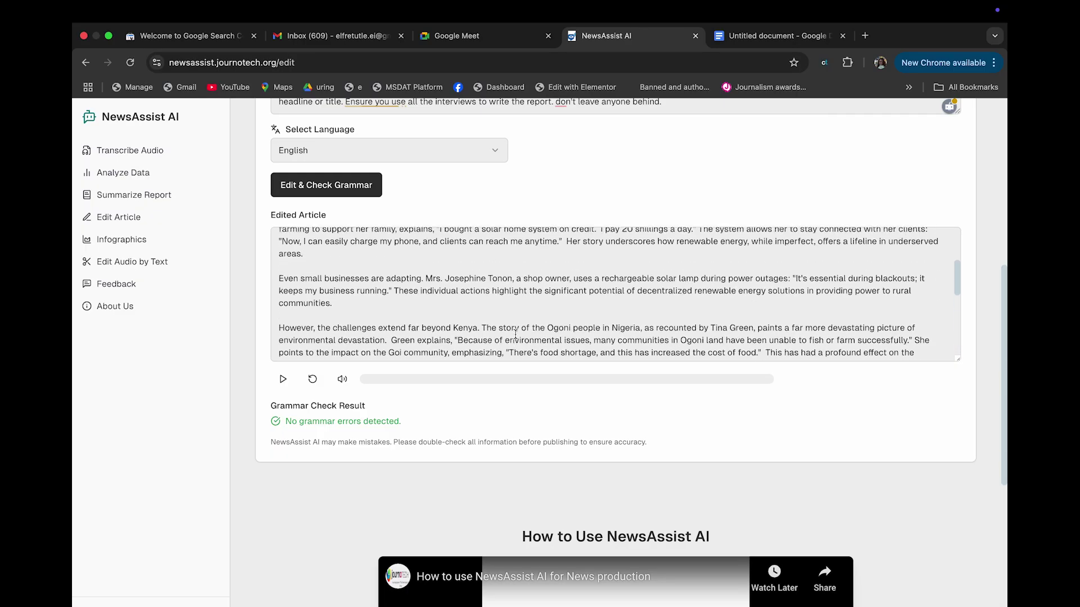
{"action": "left_click", "coordinate": [515, 334]}
{"action": "key", "text": "super+a"}
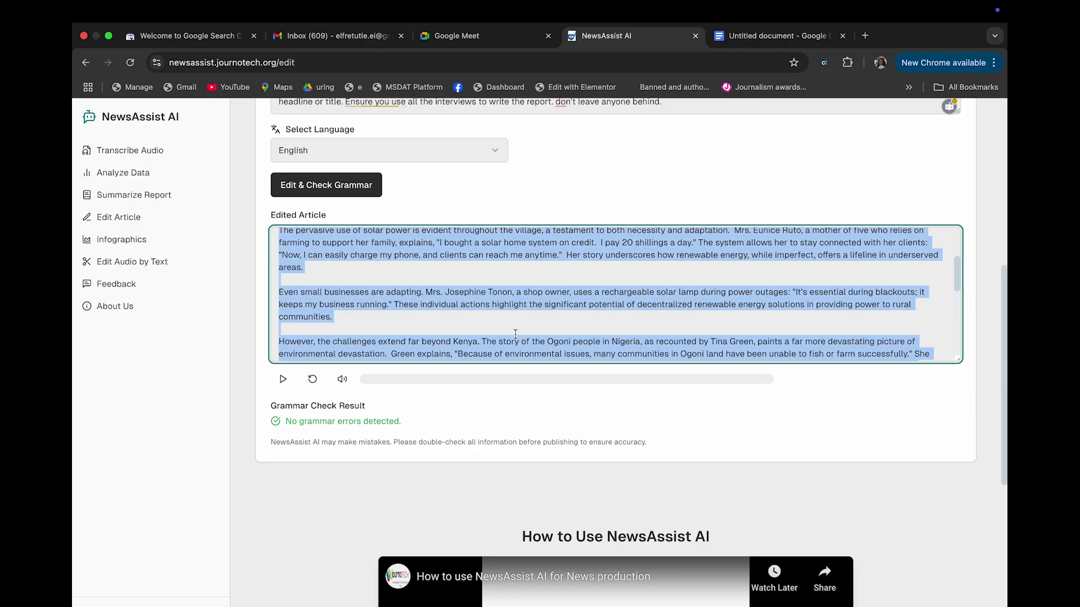
{"action": "left_click", "coordinate": [776, 35]}
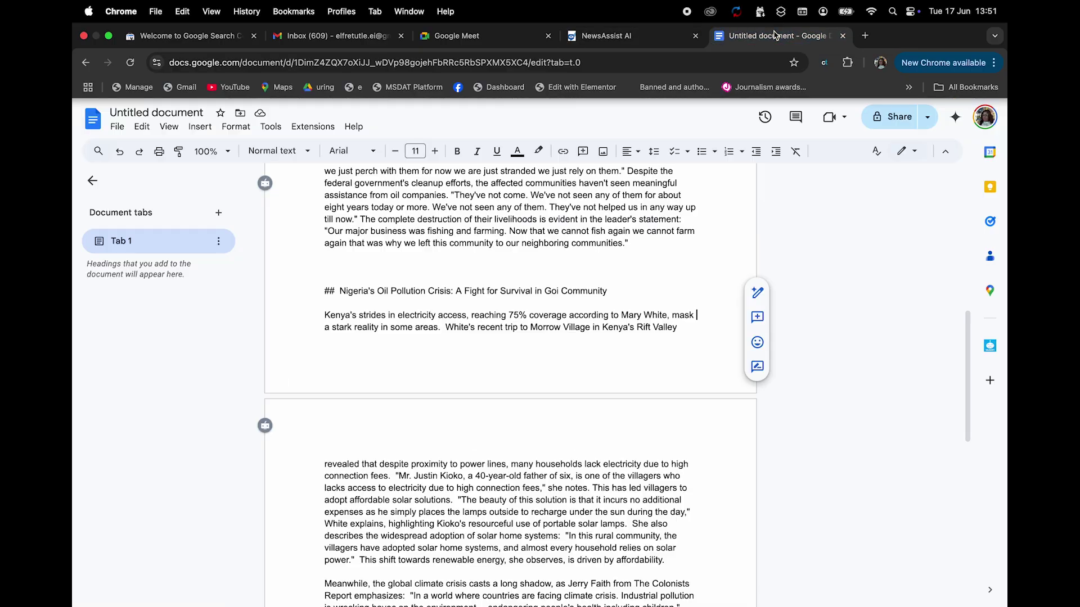
Paste the Stolen Futures article into a new blank document and confirm it runs to 664 words
{"action": "left_click", "coordinate": [93, 118]}
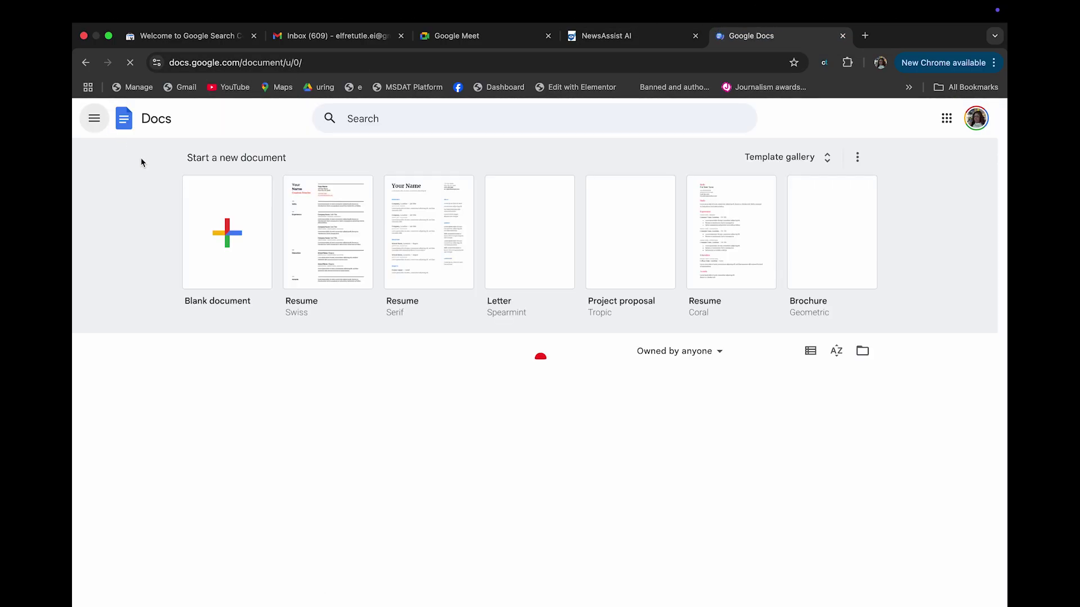
{"action": "left_click", "coordinate": [198, 206]}
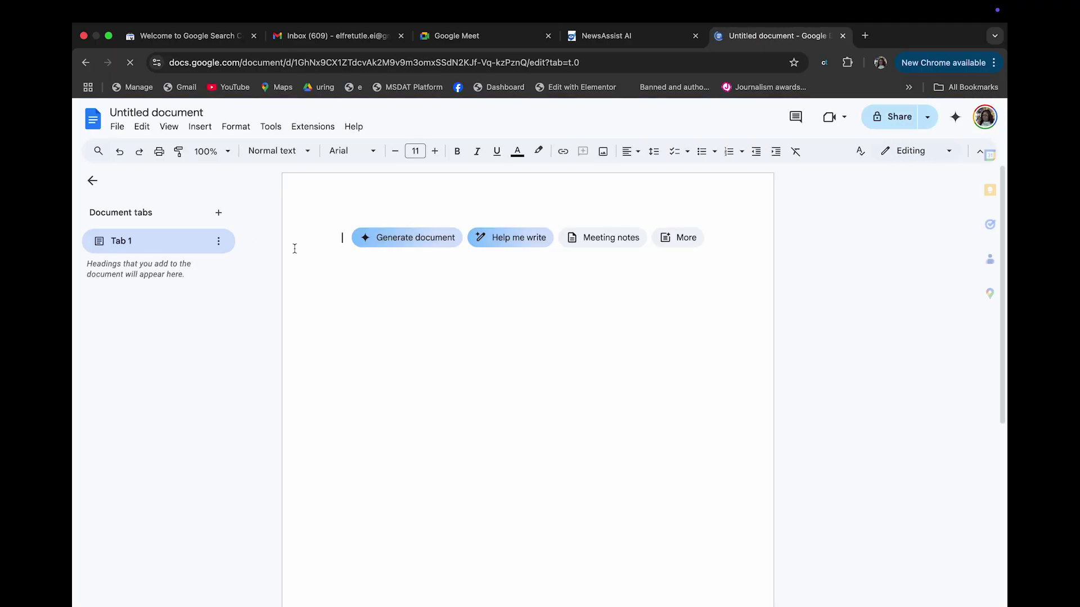
{"action": "key", "text": "super+v"}
{"action": "scroll", "coordinate": [438, 428], "scroll_direction": "up", "scroll_amount": 15}
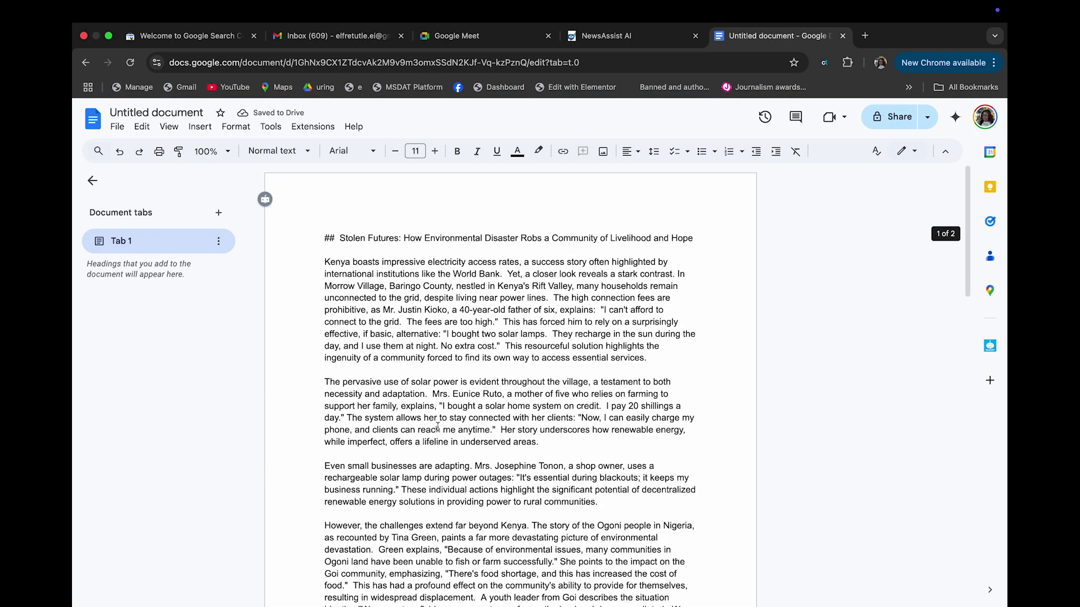
{"action": "left_click", "coordinate": [270, 126]}
{"action": "left_click", "coordinate": [286, 169]}
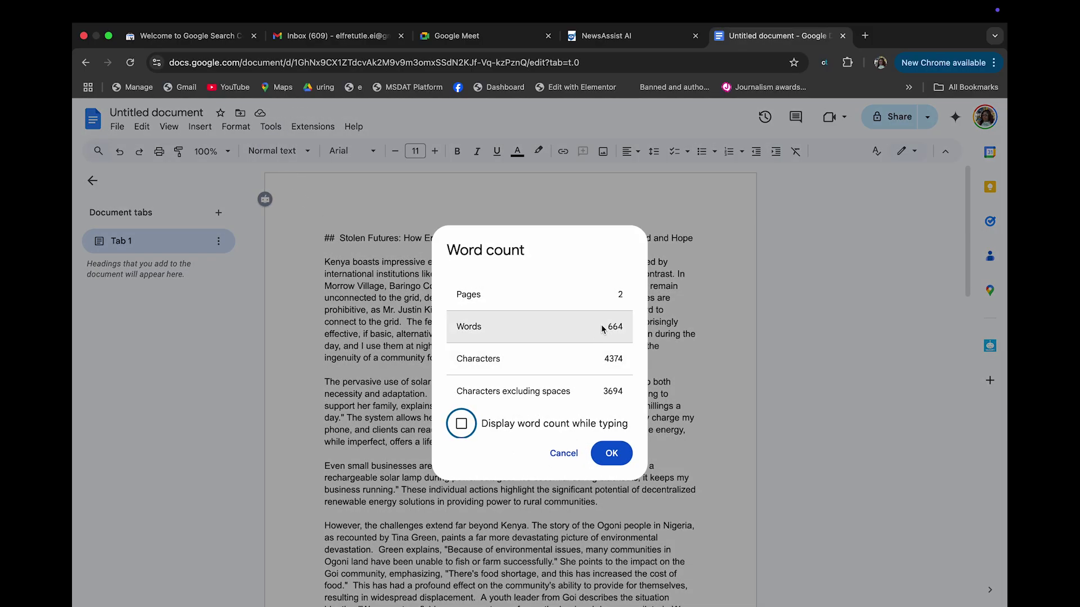
{"action": "left_click", "coordinate": [562, 453]}
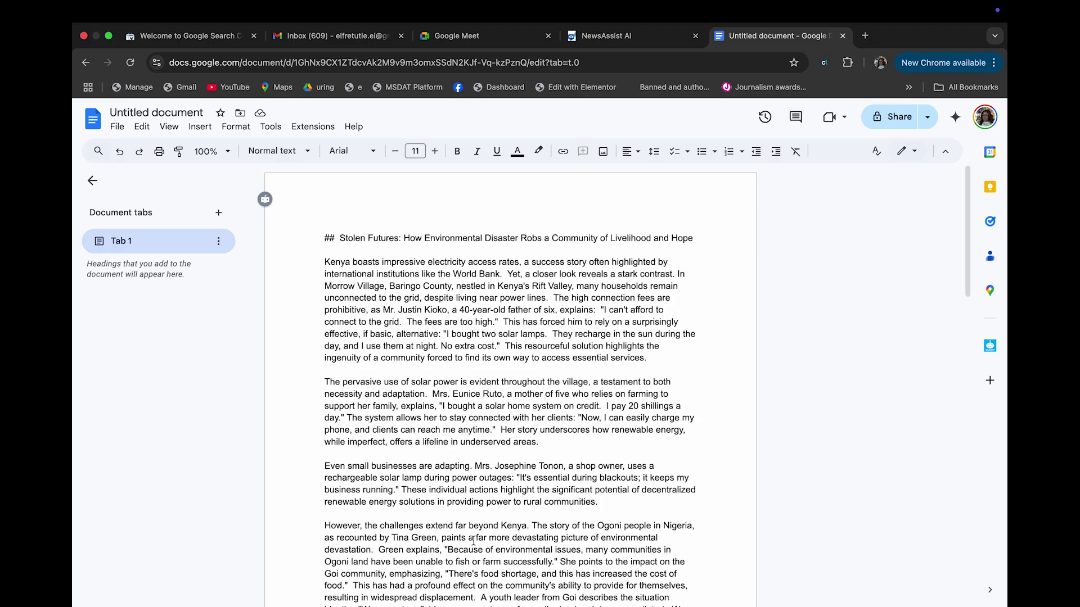
{"action": "scroll", "coordinate": [473, 541], "scroll_direction": "down", "scroll_amount": 5}
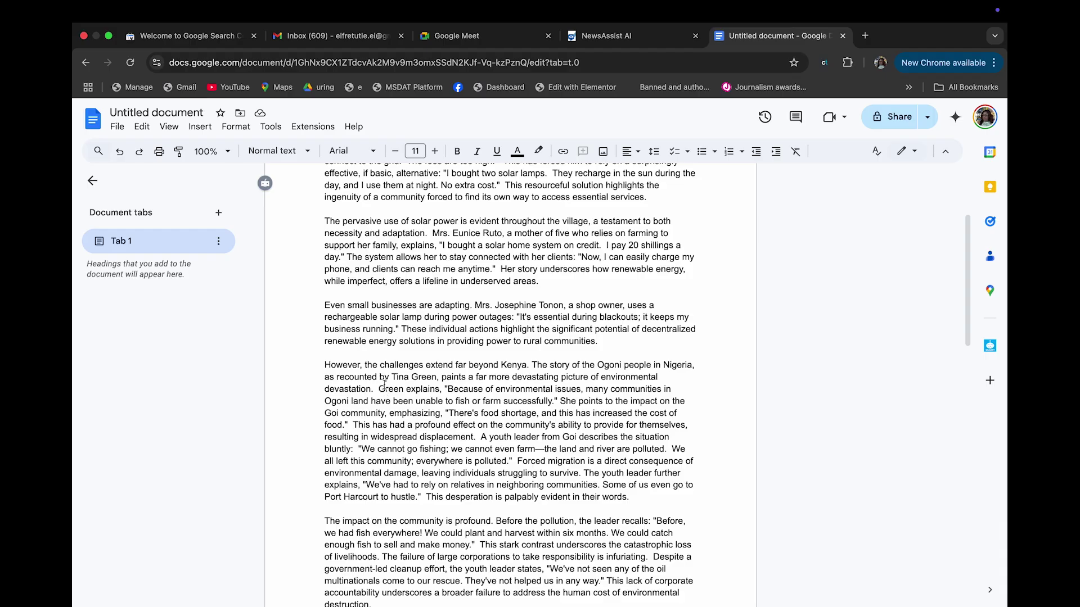
{"action": "left_click", "coordinate": [608, 36]}
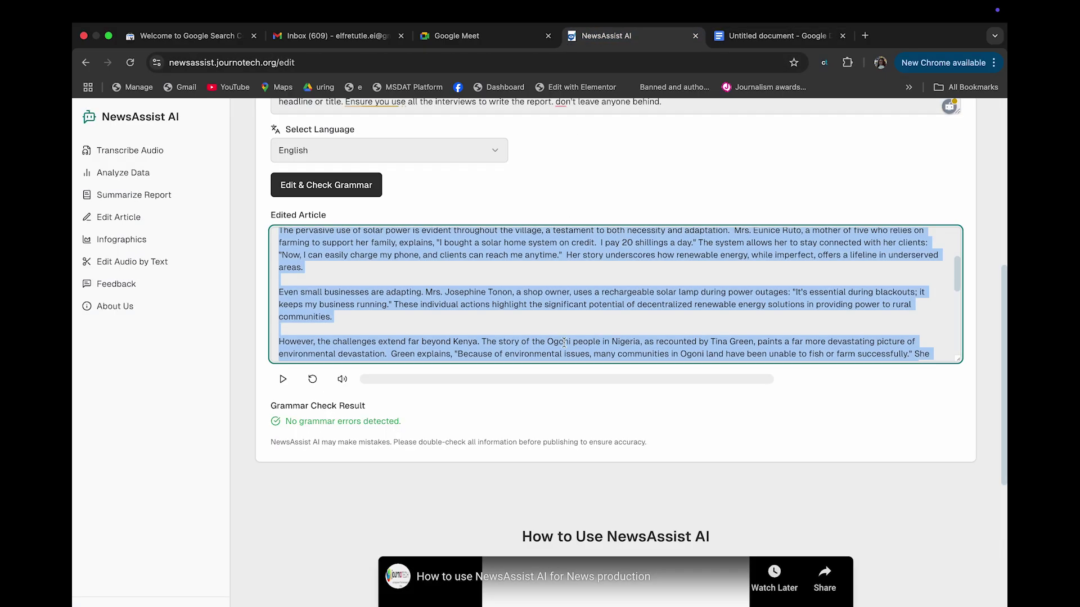
{"action": "scroll", "coordinate": [564, 342], "scroll_direction": "up", "scroll_amount": 8}
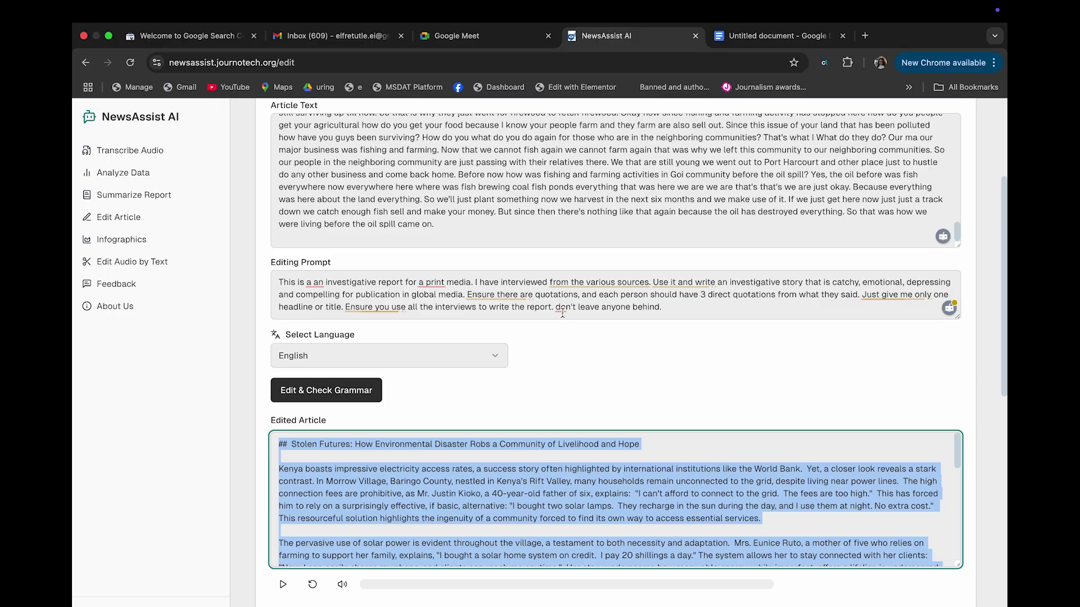
{"action": "left_click", "coordinate": [562, 311]}
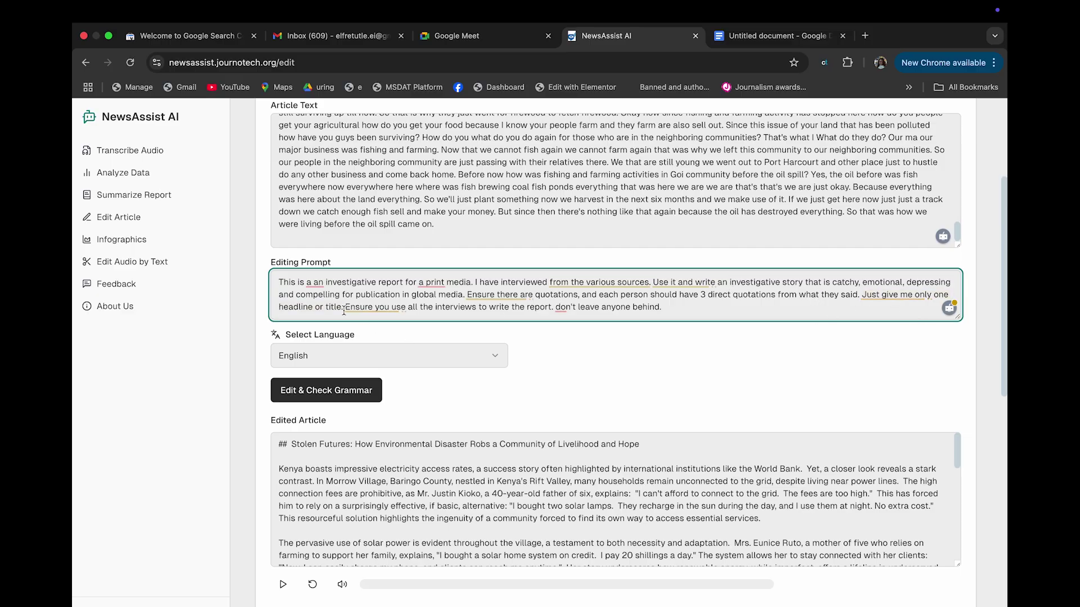
{"action": "left_click", "coordinate": [722, 38]}
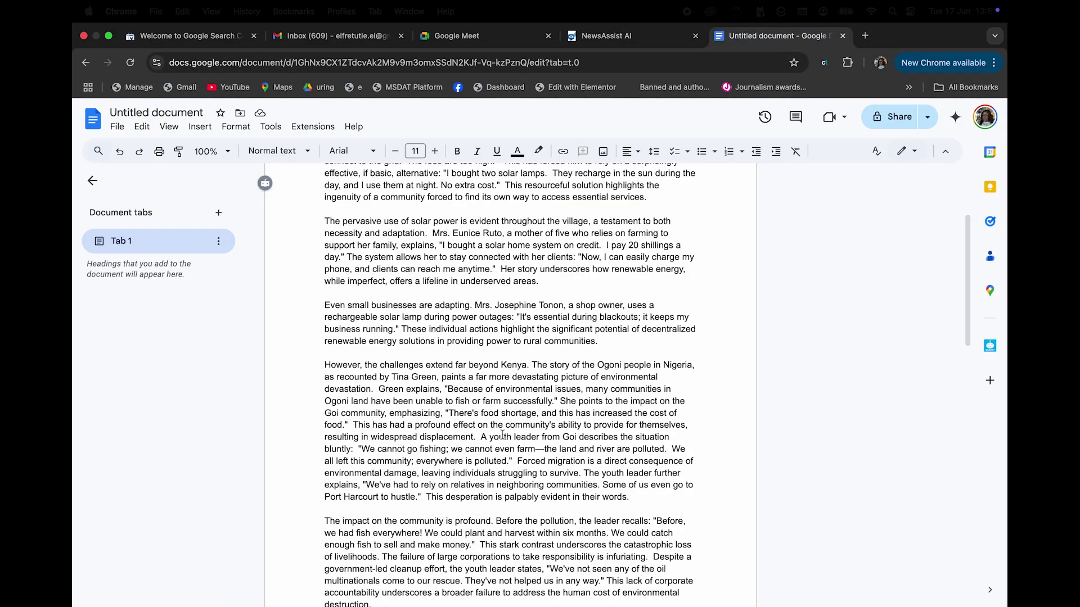
Scroll through the pasted Stolen Futures article to its end, then return to NewsAssist AI
{"action": "scroll", "coordinate": [437, 590], "scroll_direction": "down", "scroll_amount": 1}
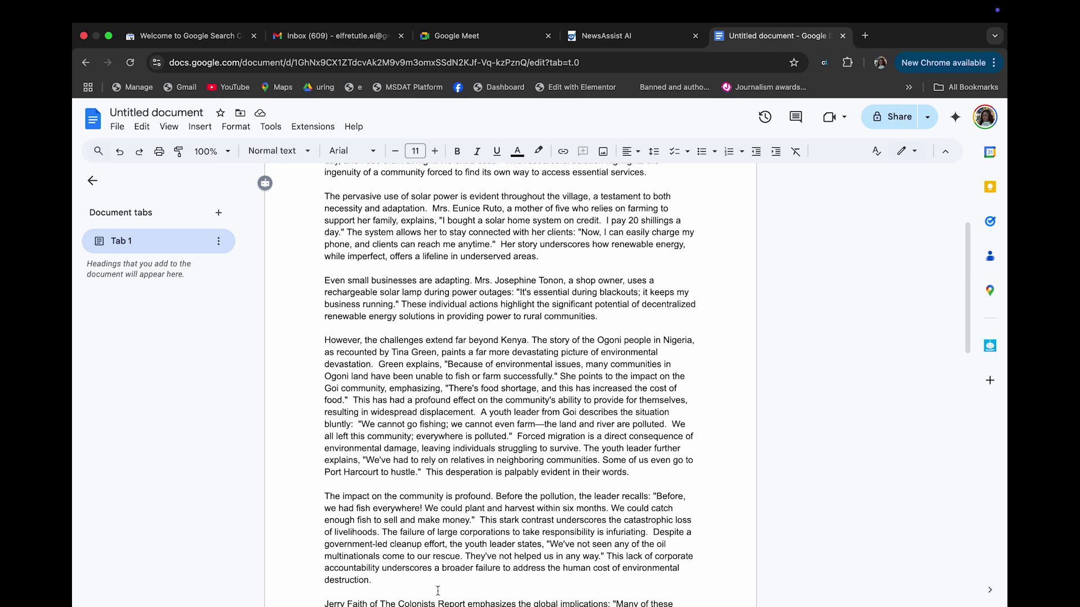
{"action": "scroll", "coordinate": [420, 519], "scroll_direction": "down", "scroll_amount": 15}
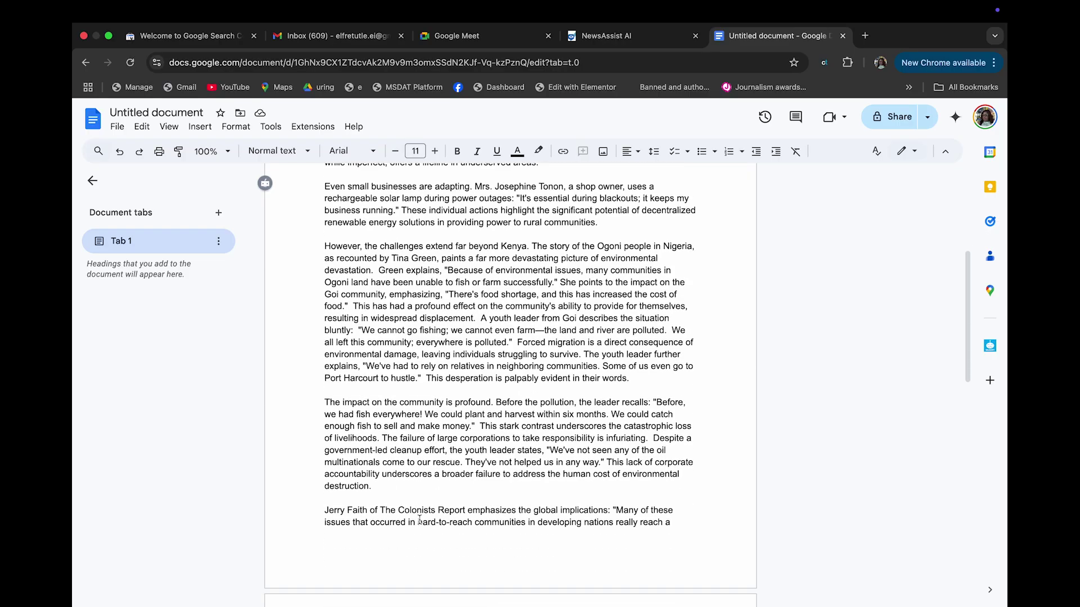
{"action": "scroll", "coordinate": [420, 519], "scroll_direction": "down", "scroll_amount": 5}
{"action": "scroll", "coordinate": [419, 519], "scroll_direction": "up", "scroll_amount": 20}
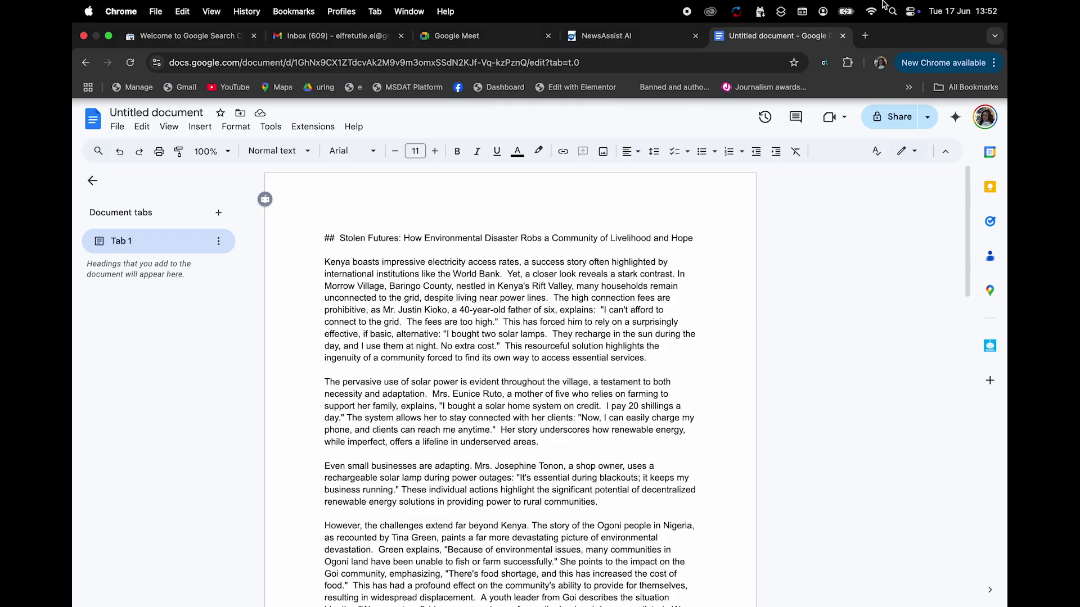
{"action": "left_click", "coordinate": [638, 34]}
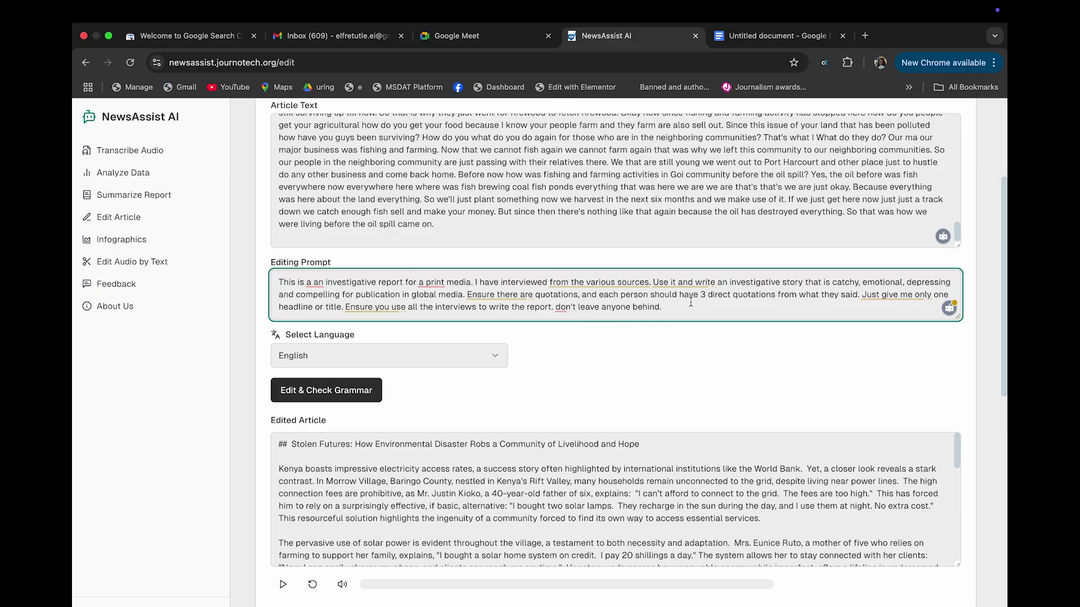
Fix 'a print' to 'print' in the prompt and select the entire editing prompt to copy
{"action": "scroll", "coordinate": [691, 303], "scroll_direction": "up", "scroll_amount": 5}
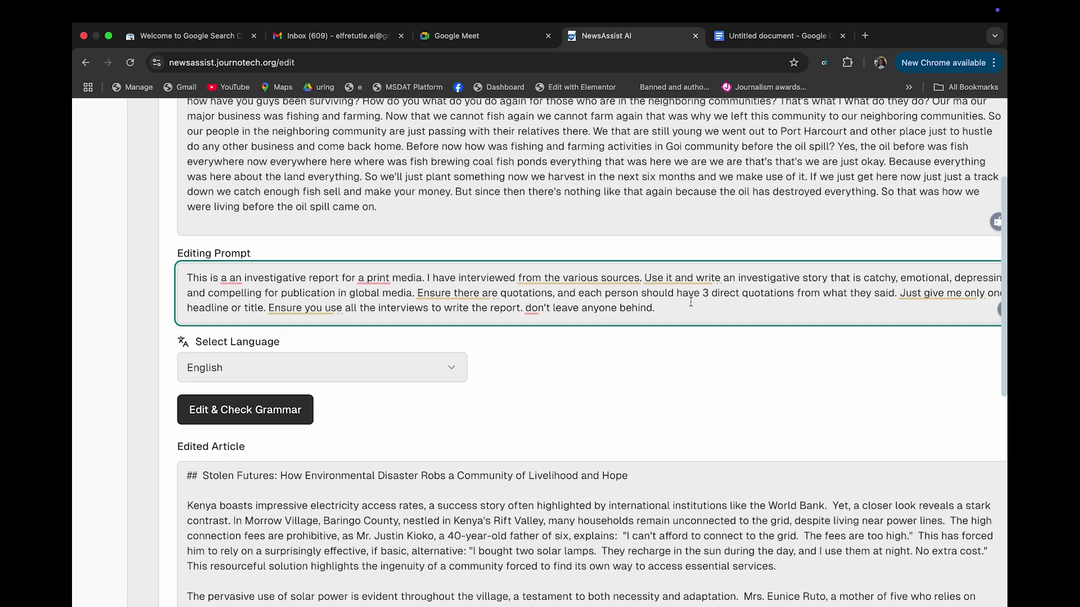
{"action": "scroll", "coordinate": [690, 302], "scroll_direction": "right", "scroll_amount": 1}
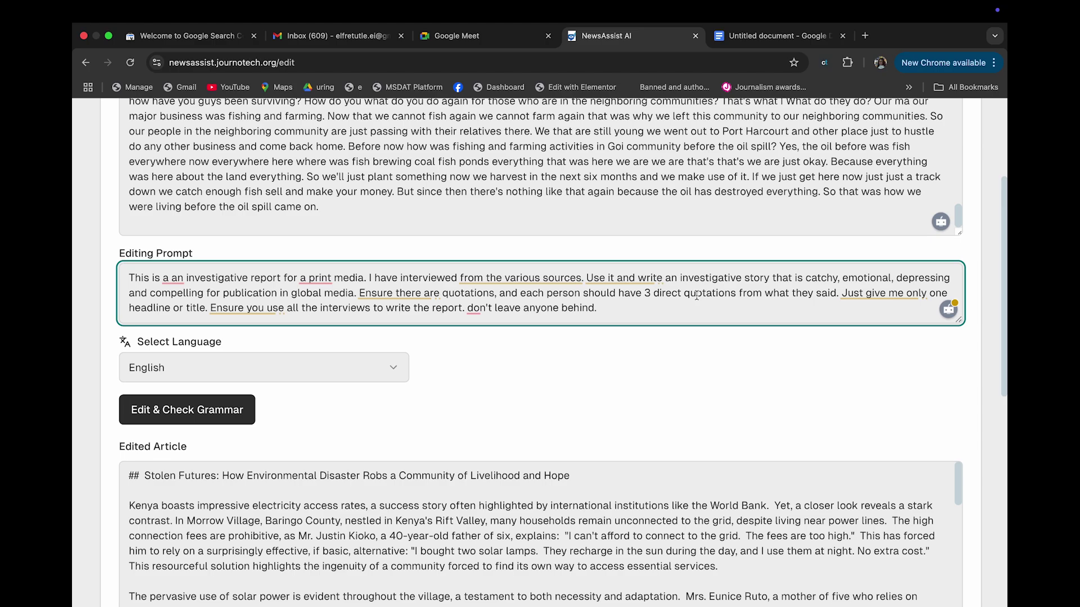
{"action": "scroll", "coordinate": [696, 296], "scroll_direction": "up", "scroll_amount": 1}
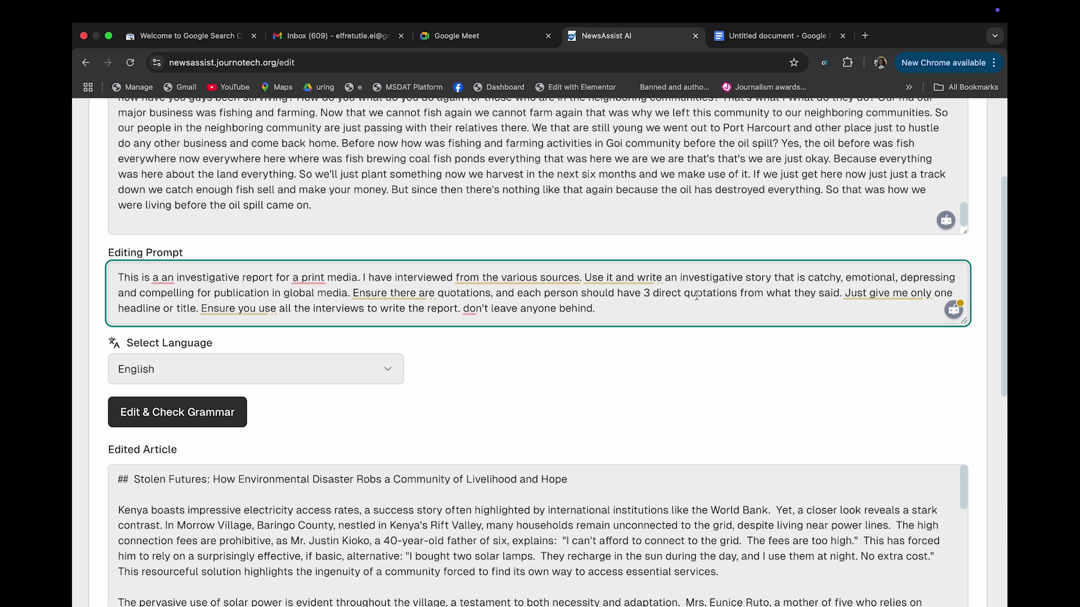
{"action": "scroll", "coordinate": [696, 296], "scroll_direction": "up", "scroll_amount": 2}
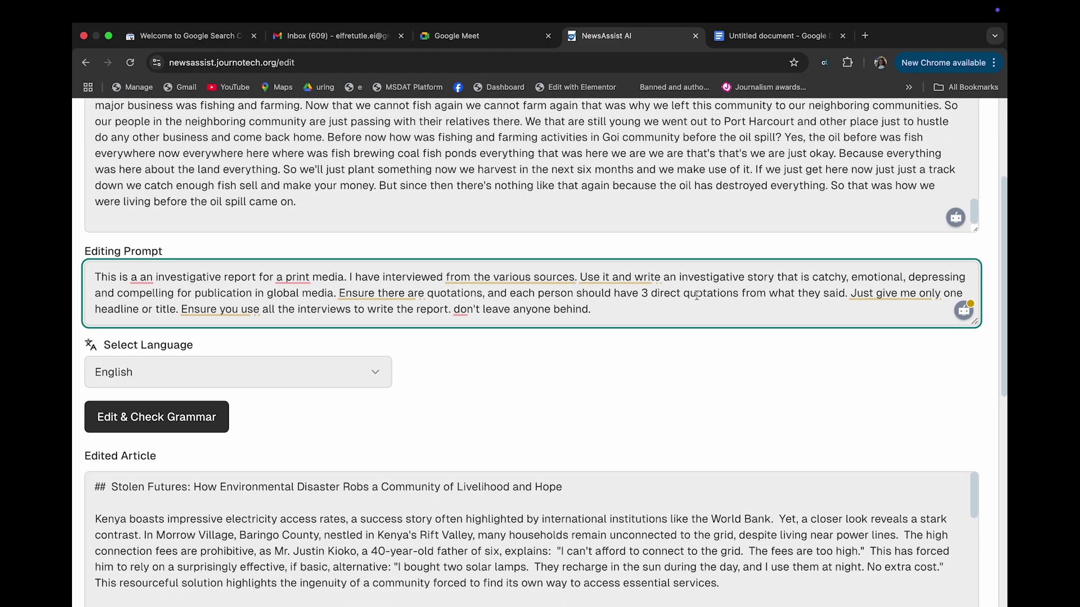
{"action": "mouse_move", "coordinate": [289, 279]}
{"action": "left_click", "coordinate": [302, 321]}
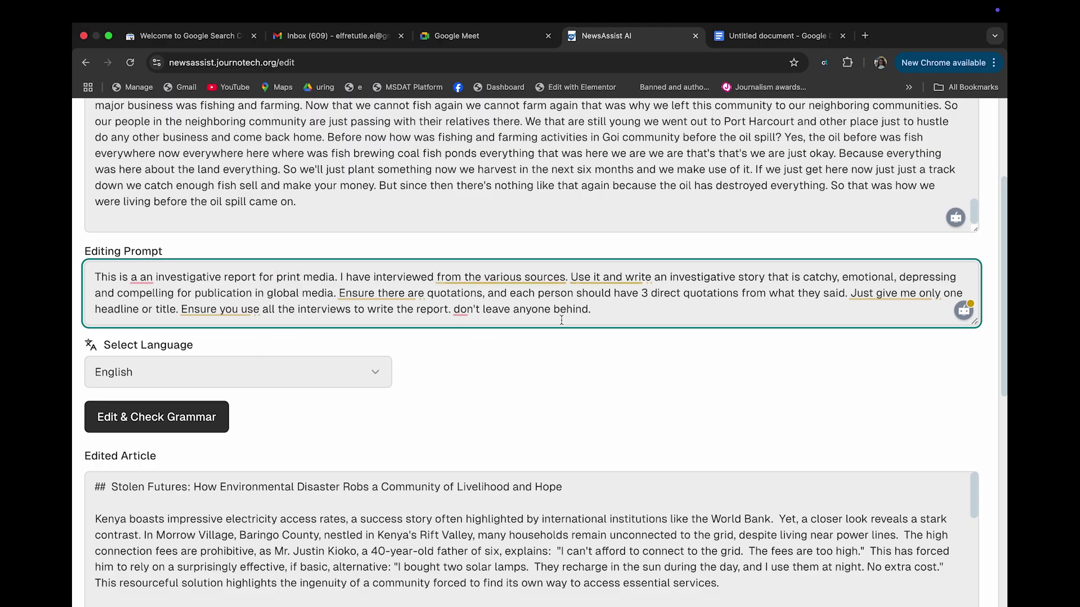
{"action": "left_click_drag", "start_coordinate": [597, 306], "coordinate": [74, 265]}
{"action": "key", "text": "super+c"}
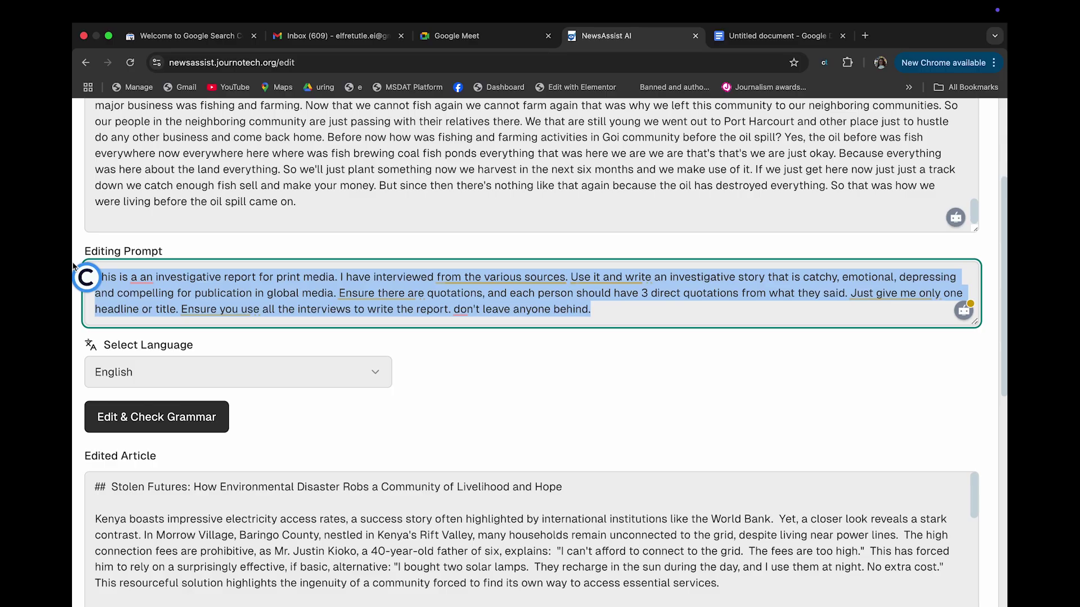
Scroll back up the NewsAssist page and switch to the Google Docs Stolen Futures document
{"action": "scroll", "coordinate": [344, 344], "scroll_direction": "down", "scroll_amount": 3}
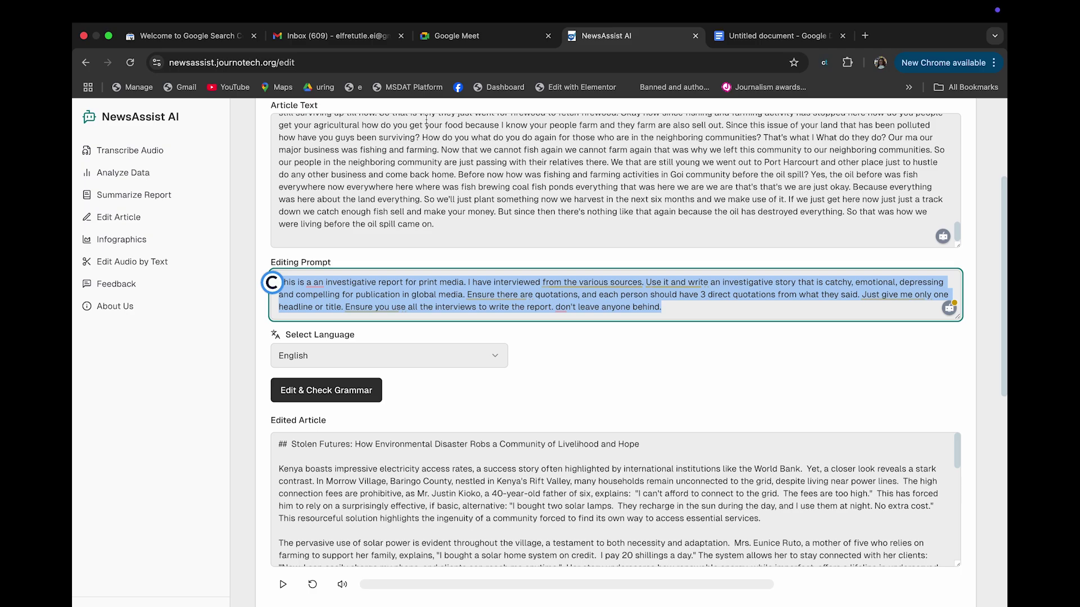
{"action": "scroll", "coordinate": [414, 212], "scroll_direction": "up", "scroll_amount": 3}
{"action": "scroll", "coordinate": [414, 211], "scroll_direction": "up", "scroll_amount": 5}
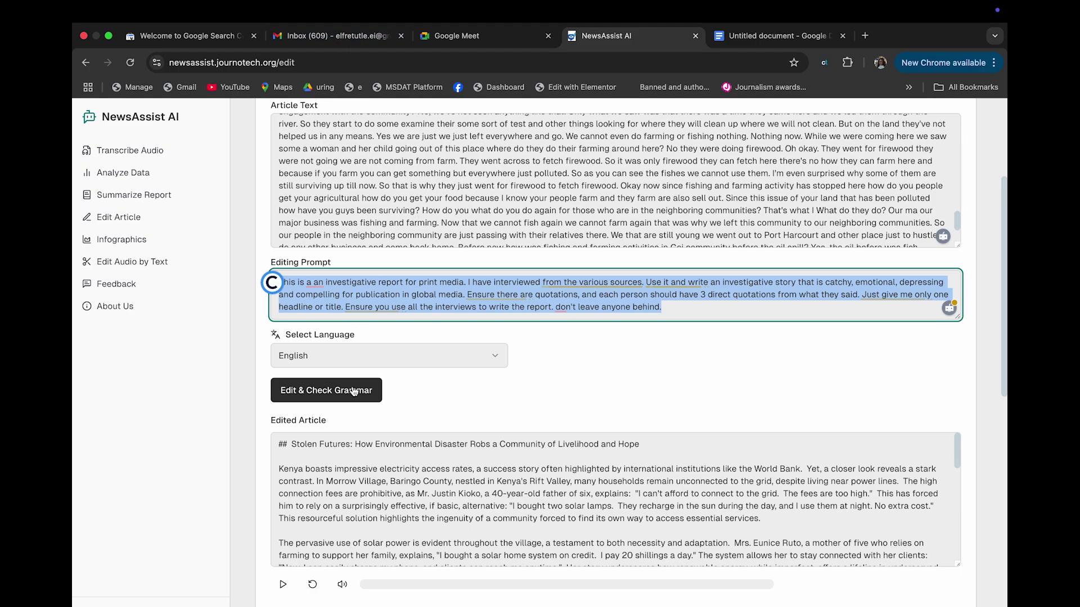
{"action": "scroll", "coordinate": [415, 344], "scroll_direction": "up", "scroll_amount": 2}
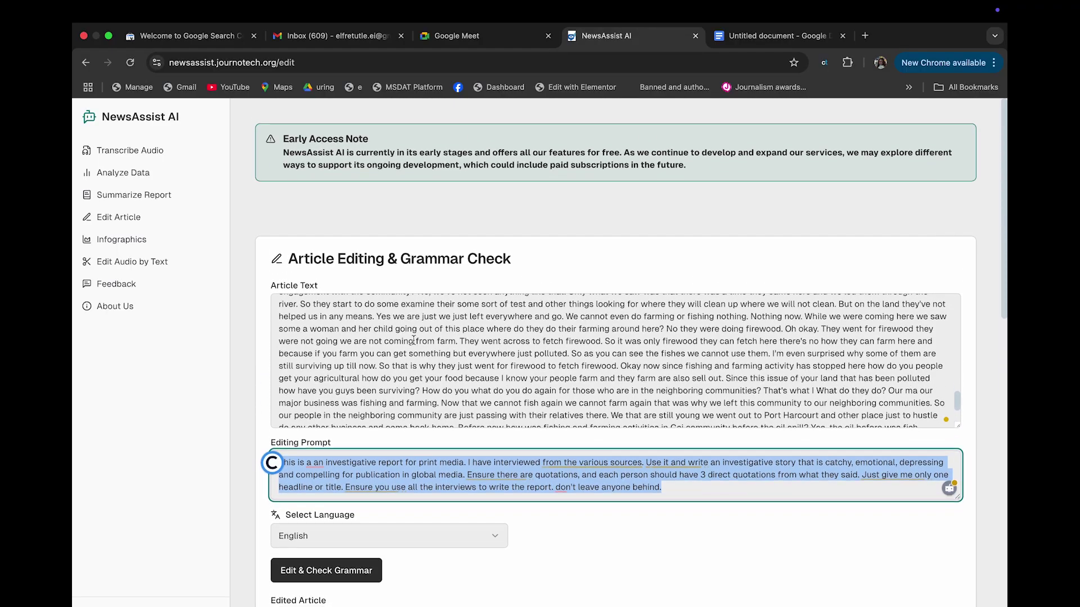
{"action": "left_click", "coordinate": [411, 387]}
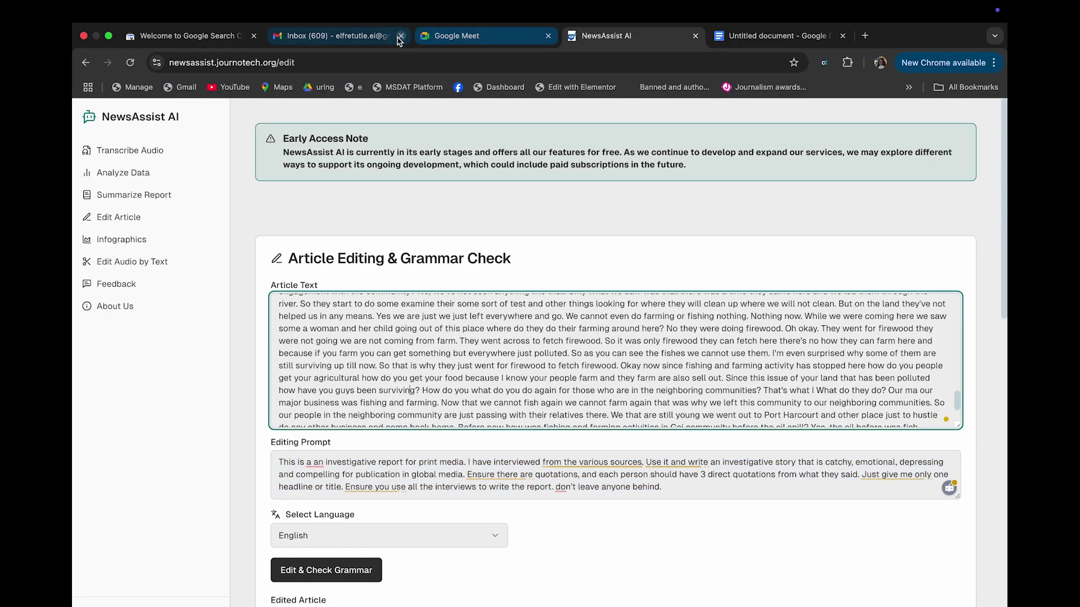
{"action": "mouse_move", "coordinate": [499, 473]}
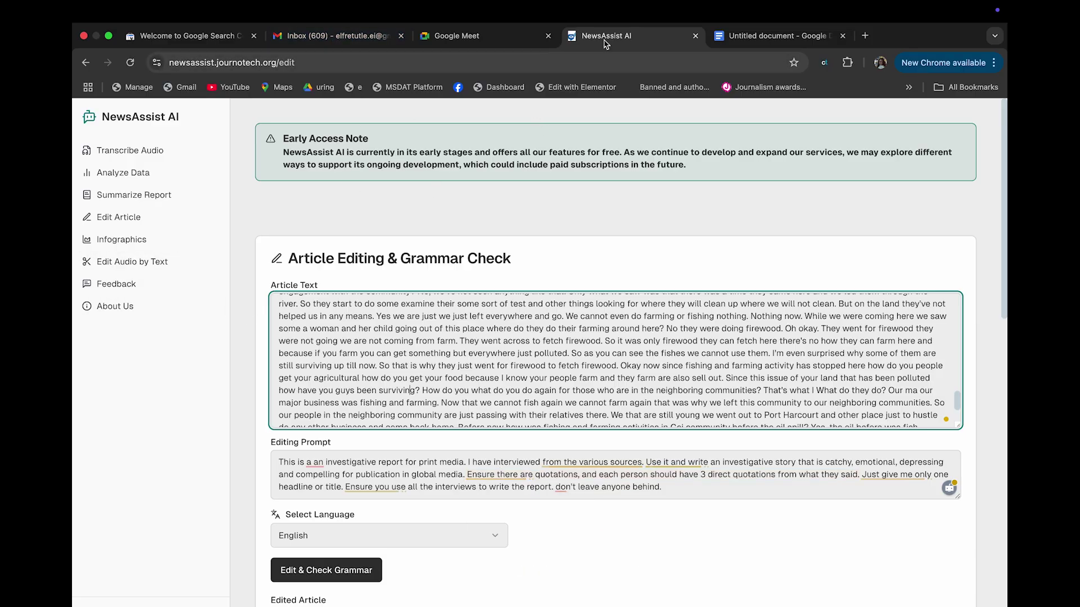
{"action": "left_click", "coordinate": [775, 35]}
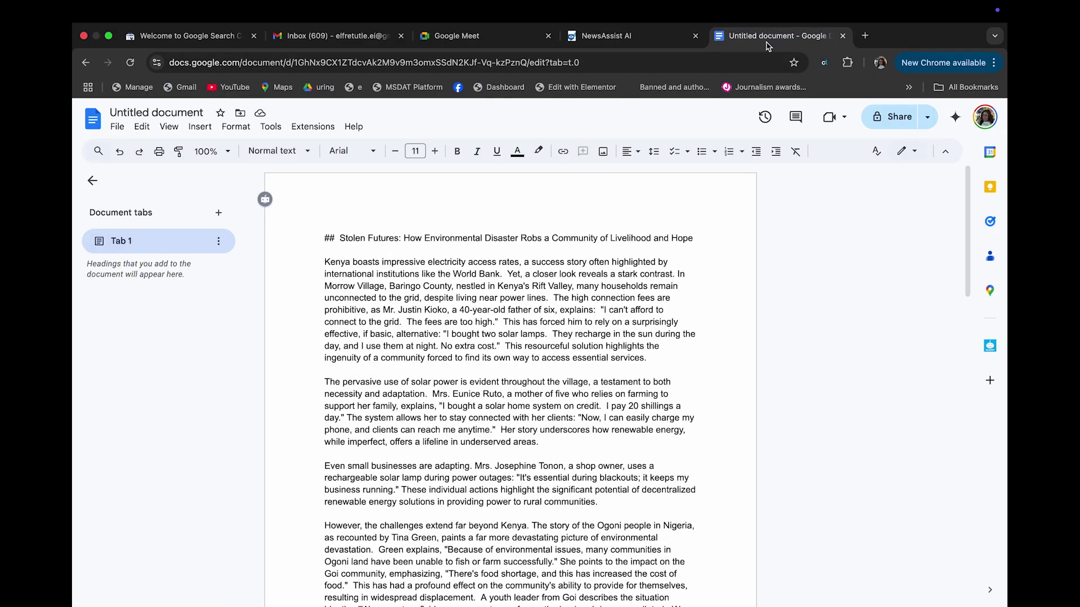
Paste the editing prompt on a new line above the Stolen Futures heading, then return to NewsAssist
{"action": "left_click", "coordinate": [345, 206]}
{"action": "key", "text": "Return"}
{"action": "key", "text": "Up"}
{"action": "key", "text": "super+v"}
{"action": "key", "text": "Return"}
{"action": "key", "text": "Return"}
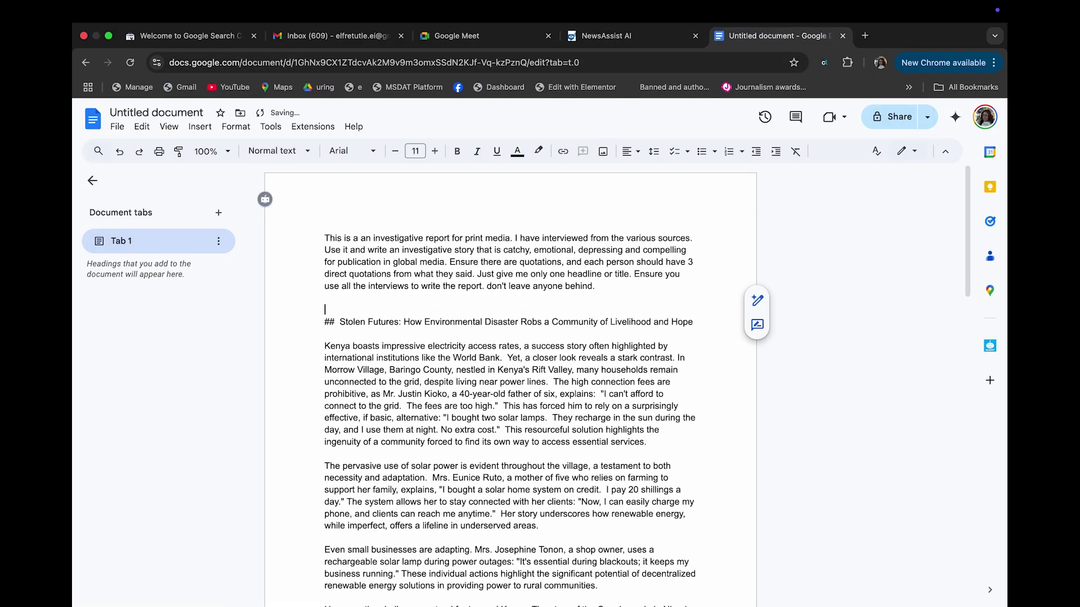
{"action": "left_click", "coordinate": [579, 38]}
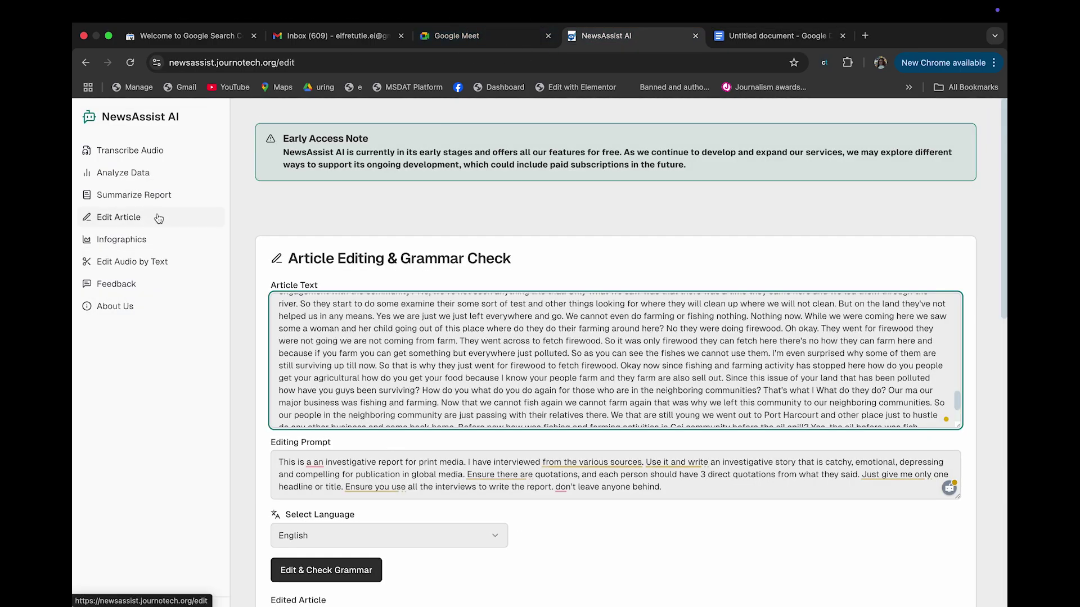
Select the whole Stolen Futures edited article and open the Summarize Report page
{"action": "left_click", "coordinate": [340, 355]}
{"action": "left_click", "coordinate": [392, 402]}
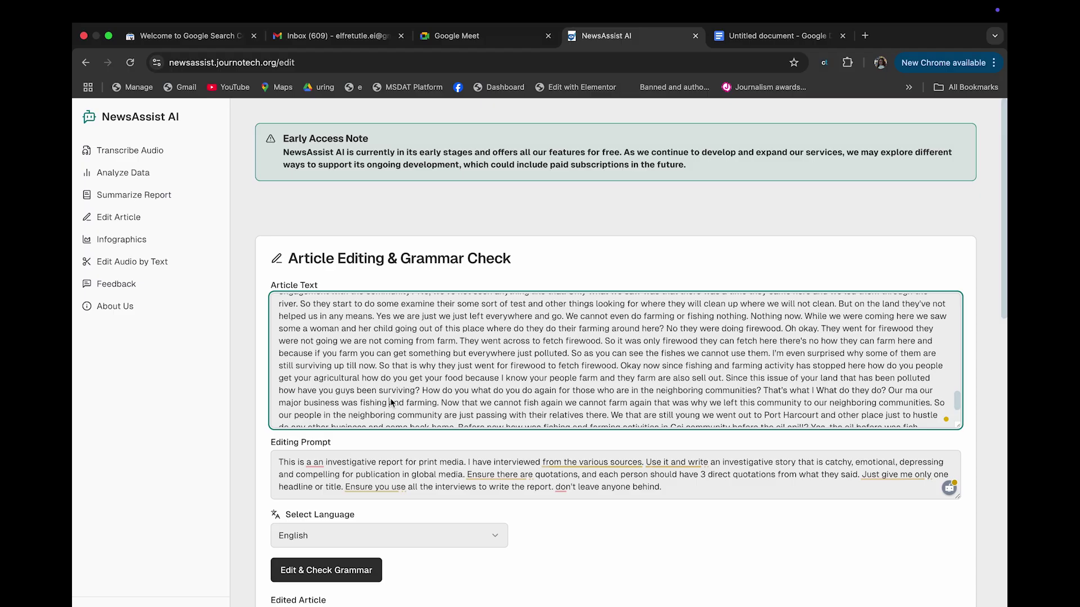
{"action": "scroll", "coordinate": [392, 403], "scroll_direction": "down", "scroll_amount": 3}
{"action": "scroll", "coordinate": [372, 283], "scroll_direction": "down", "scroll_amount": 7}
{"action": "left_click", "coordinate": [372, 283]}
{"action": "key", "text": "super+a"}
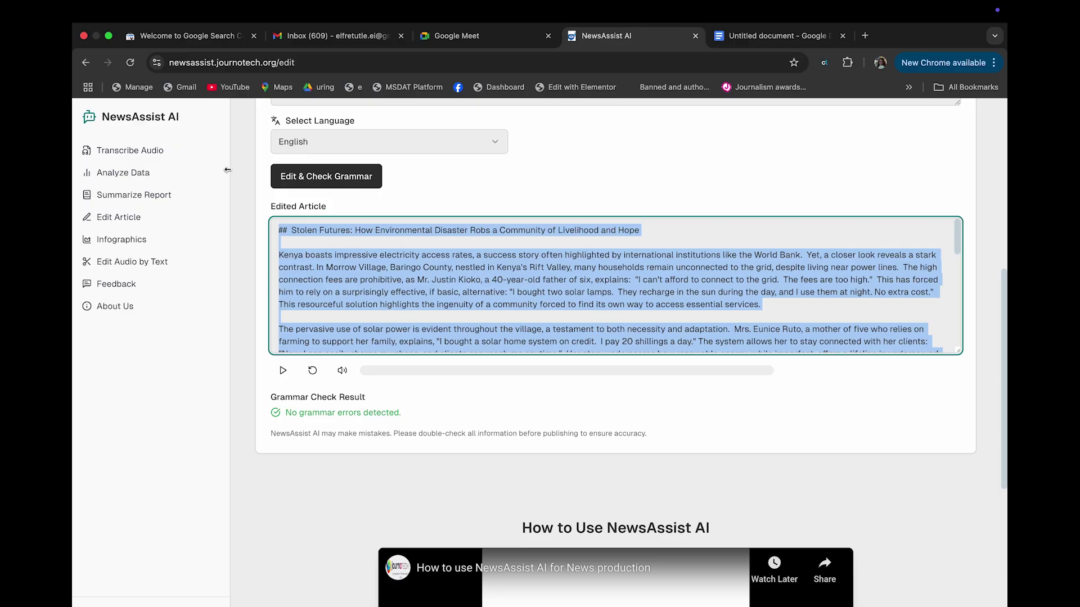
{"action": "left_click", "coordinate": [168, 196]}
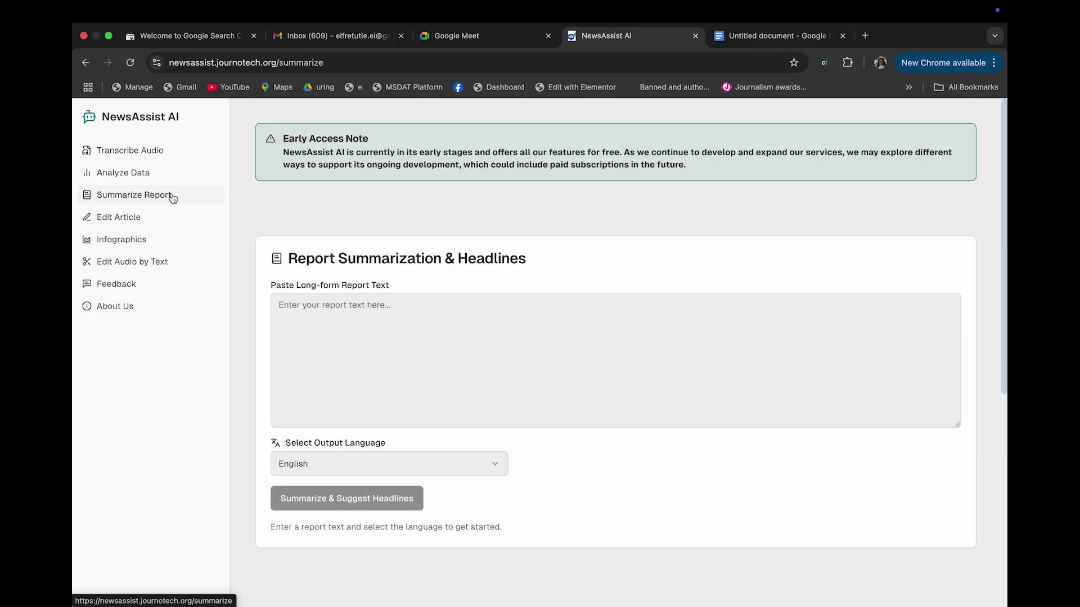
Paste the edited article as the report and generate a summary plus five headlines, topped by 'Stolen Futures'
{"action": "left_click", "coordinate": [379, 321]}
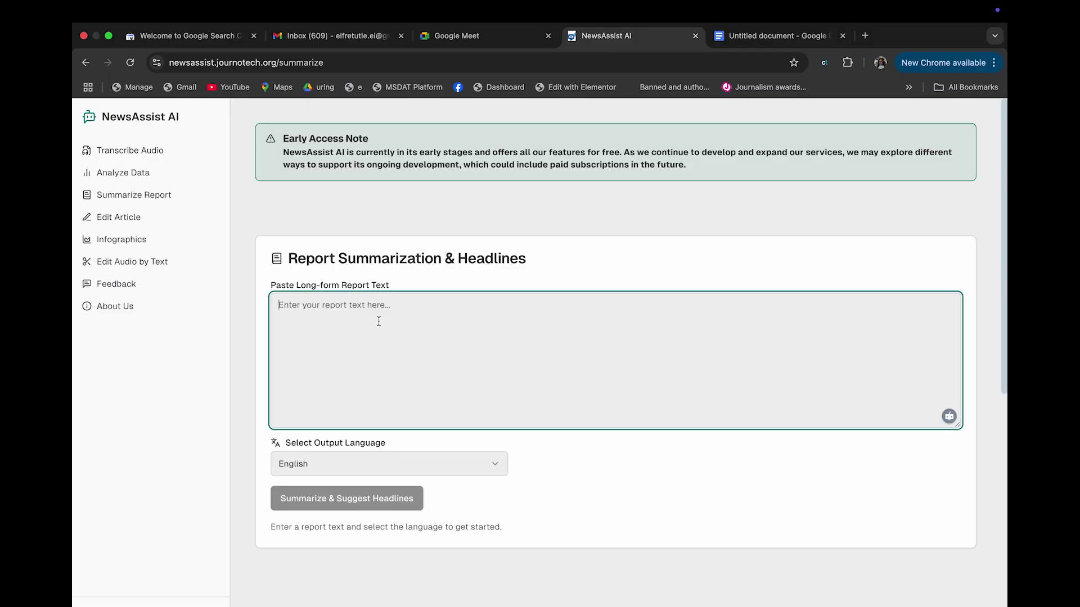
{"action": "key", "text": "super+v"}
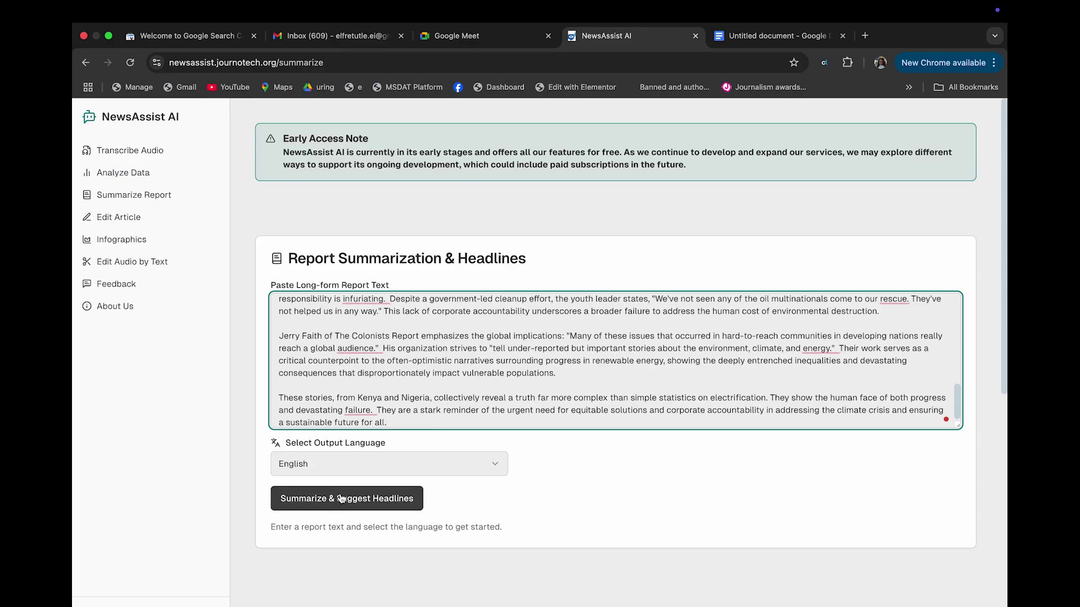
{"action": "left_click", "coordinate": [340, 494]}
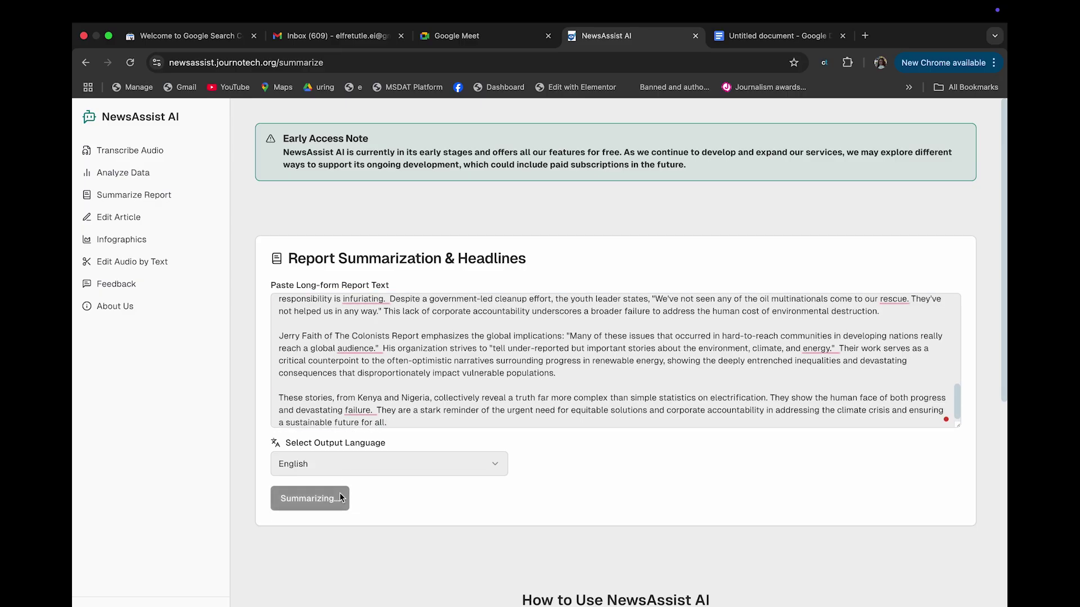
{"action": "scroll", "coordinate": [468, 434], "scroll_direction": "down", "scroll_amount": 5}
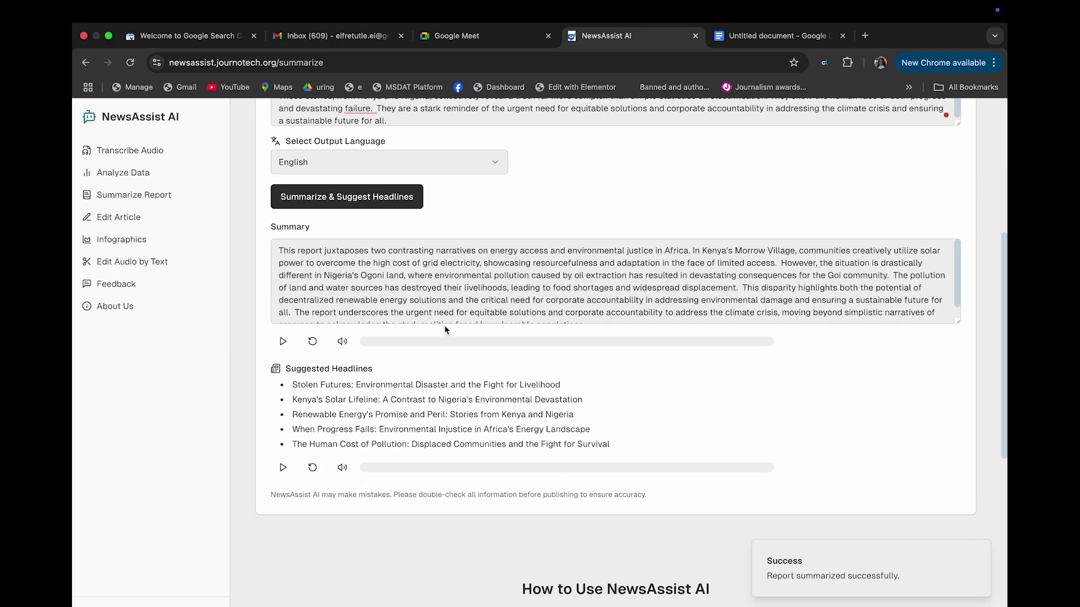
{"action": "scroll", "coordinate": [438, 295], "scroll_direction": "down", "scroll_amount": 1}
{"action": "scroll", "coordinate": [438, 296], "scroll_direction": "up", "scroll_amount": 1}
{"action": "scroll", "coordinate": [510, 298], "scroll_direction": "up", "scroll_amount": 1}
{"action": "scroll", "coordinate": [708, 292], "scroll_direction": "down", "scroll_amount": 1}
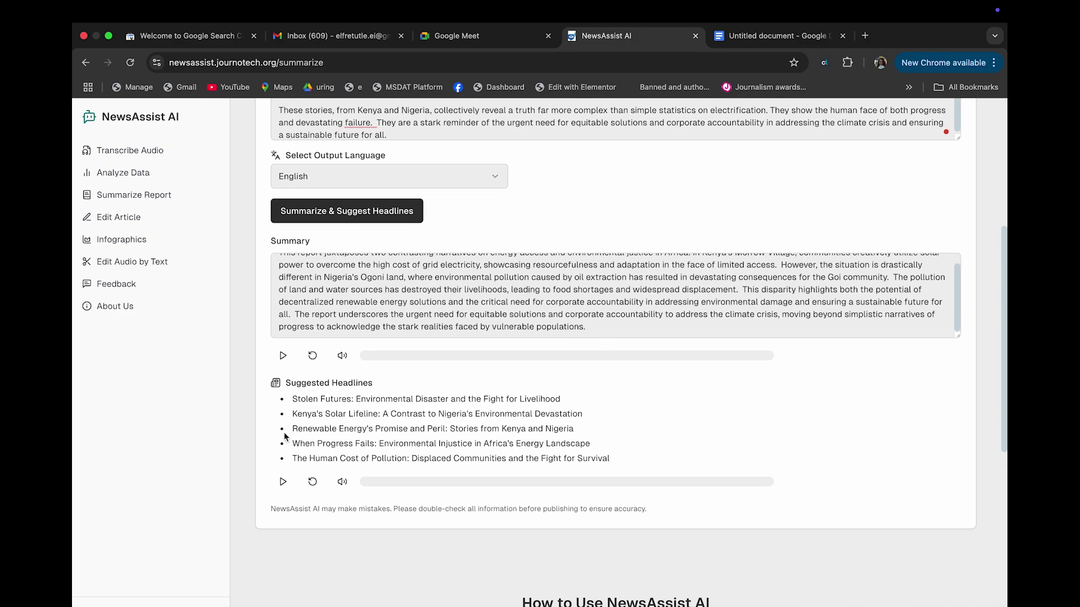
{"action": "left_click", "coordinate": [118, 217]}
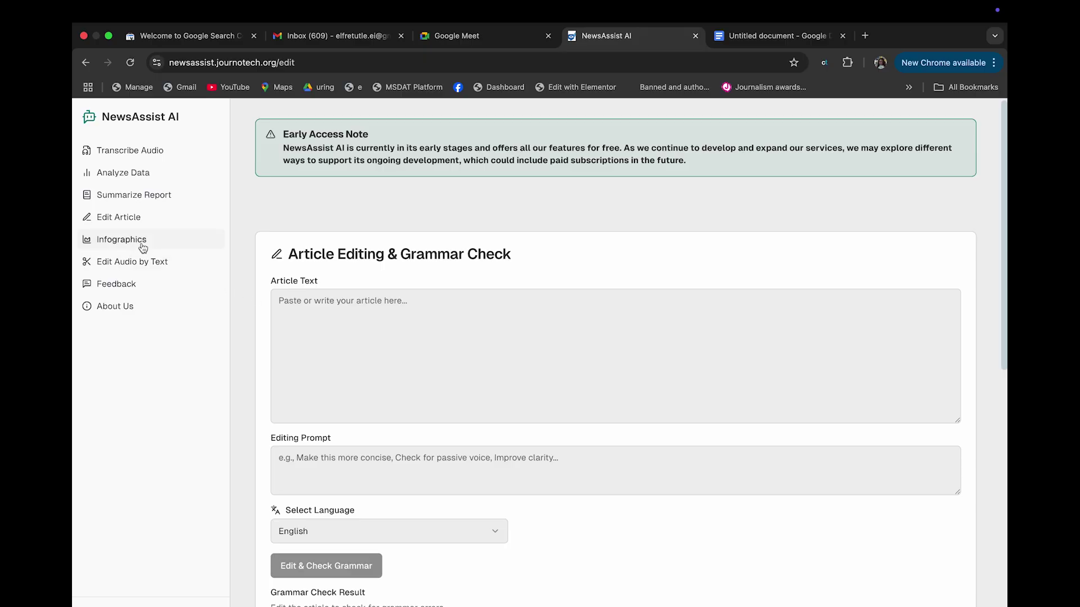
Paste the article and run the editing prompt 'summarise this in only 200 words'
{"action": "left_click", "coordinate": [300, 308]}
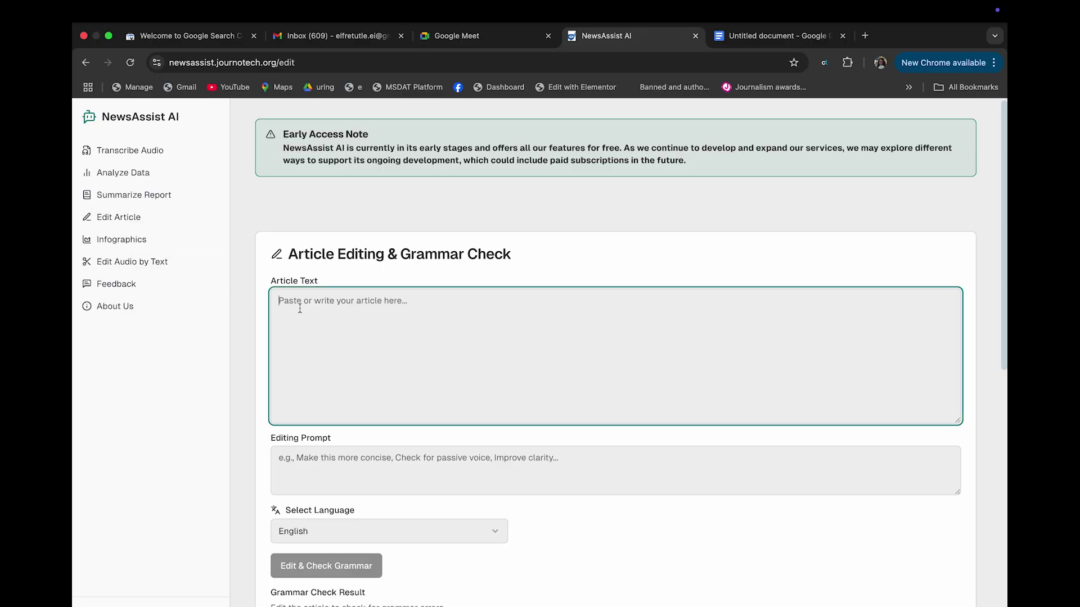
{"action": "key", "text": "super+v"}
{"action": "left_click", "coordinate": [366, 457]}
{"action": "type", "text": "summari"}
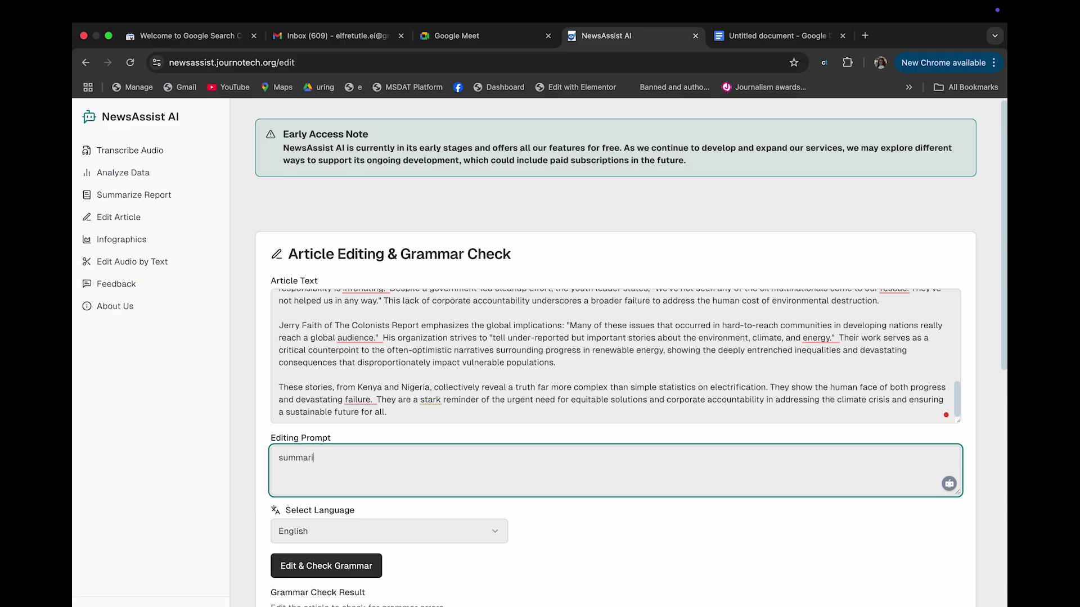
{"action": "type", "text": "se this inb"}
{"action": "key", "text": "BackSpace"}
{"action": "type", "text": "only 200 words"}
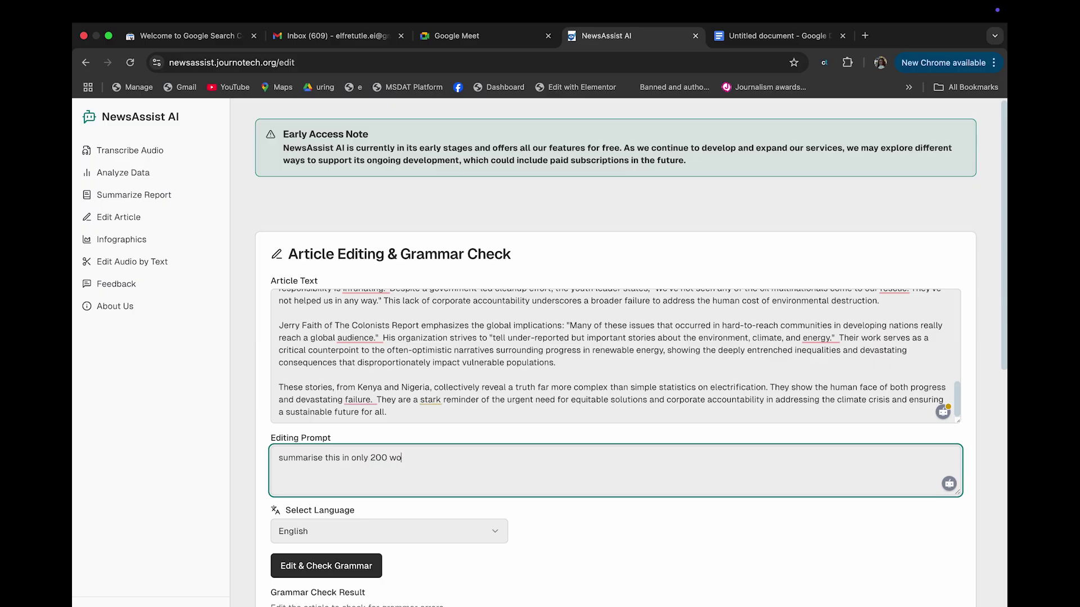
{"action": "left_click", "coordinate": [309, 575]}
{"action": "scroll", "coordinate": [600, 447], "scroll_direction": "down", "scroll_amount": 3}
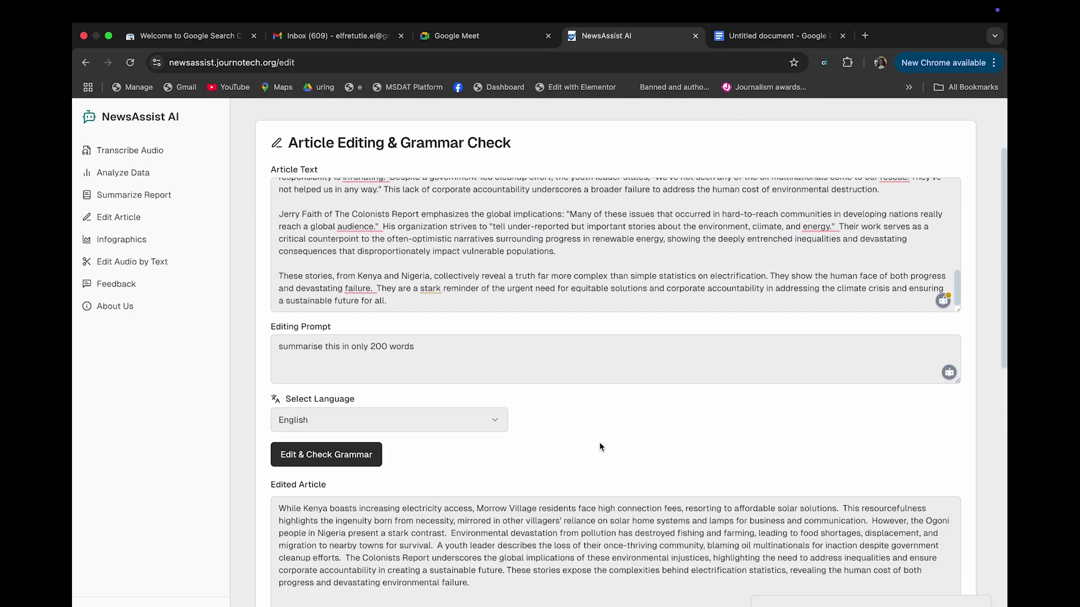
{"action": "scroll", "coordinate": [596, 498], "scroll_direction": "down", "scroll_amount": 3}
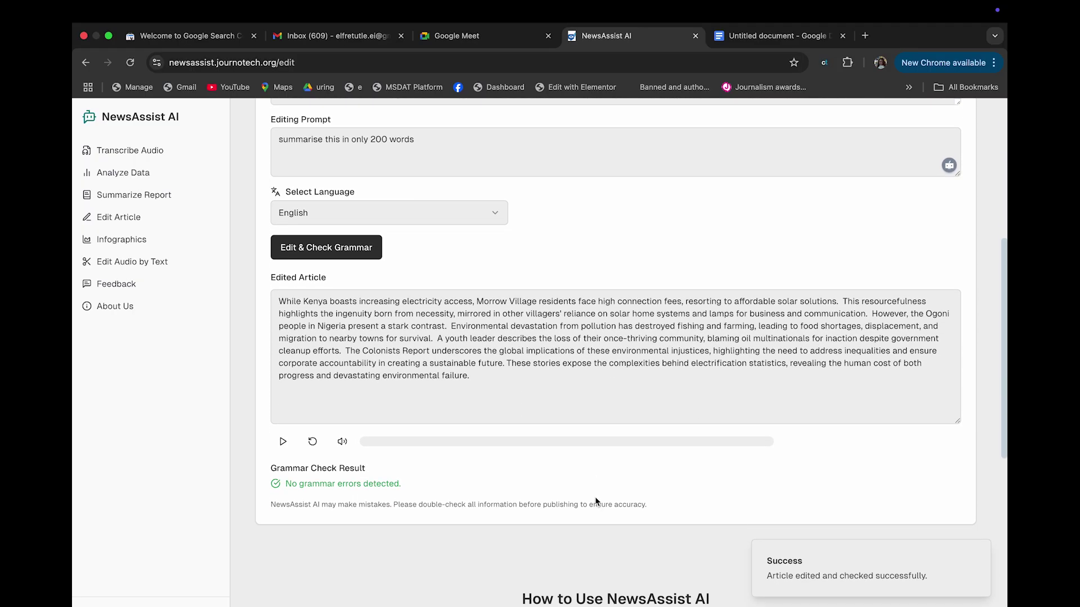
{"action": "scroll", "coordinate": [519, 372], "scroll_direction": "up", "scroll_amount": 3}
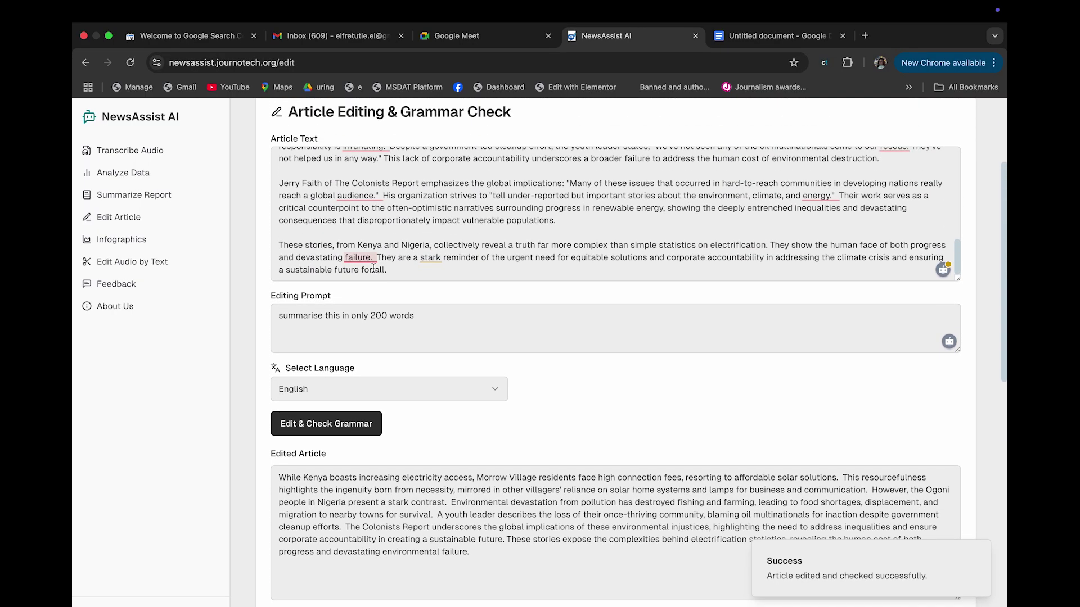
Change the prompt's word limit from 200 to 300, rerun the edit, then open Summarize Report
{"action": "left_click", "coordinate": [374, 316]}
{"action": "key", "text": "BackSpace"}
{"action": "type", "text": "3"}
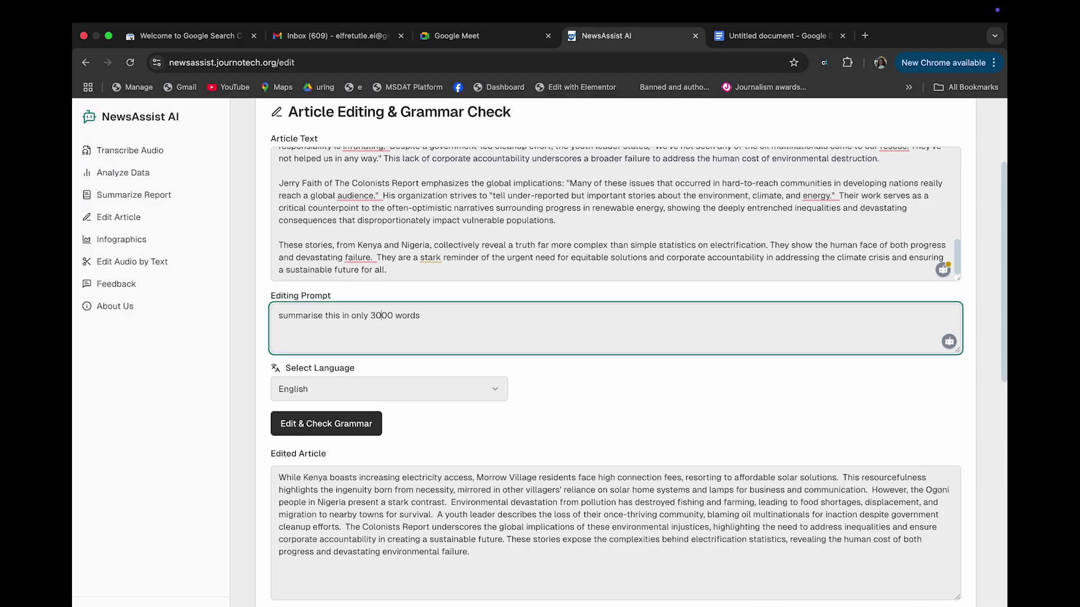
{"action": "left_click", "coordinate": [354, 423]}
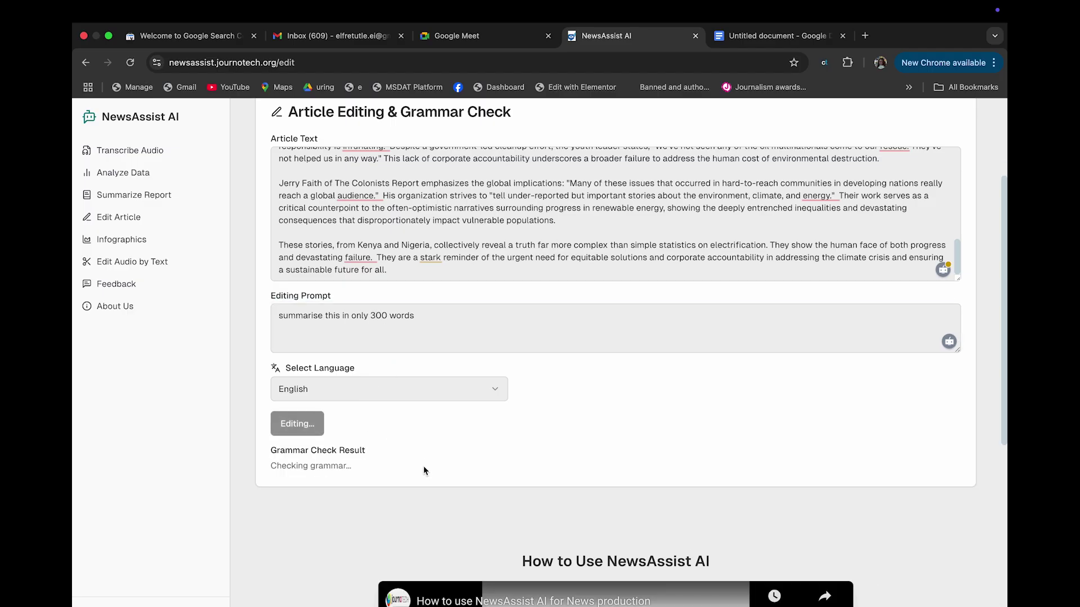
{"action": "scroll", "coordinate": [423, 433], "scroll_direction": "down", "scroll_amount": 2}
{"action": "scroll", "coordinate": [421, 427], "scroll_direction": "down", "scroll_amount": 3}
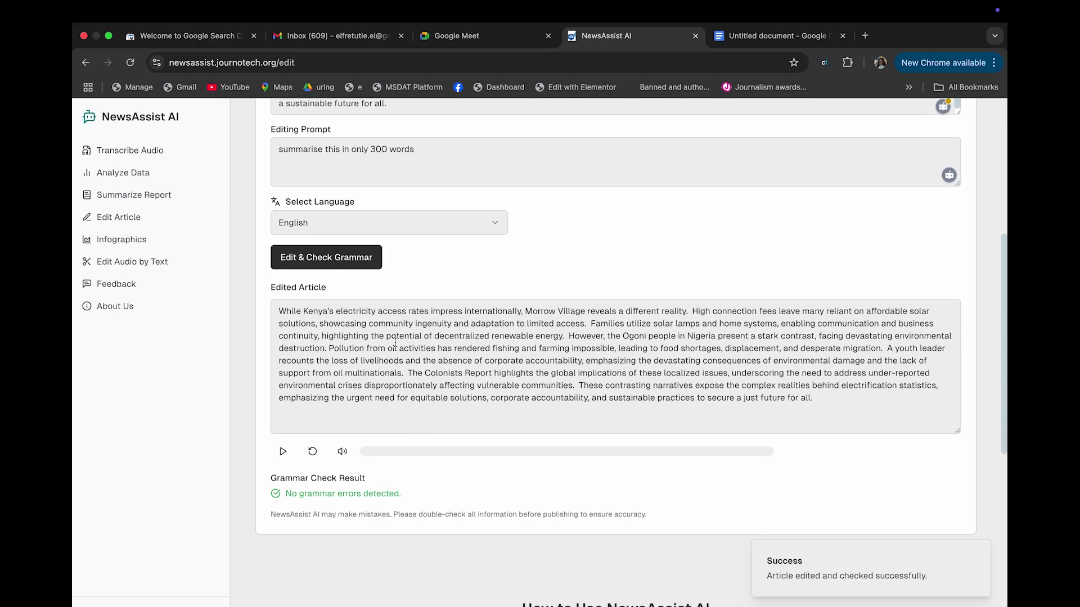
{"action": "scroll", "coordinate": [395, 342], "scroll_direction": "up", "scroll_amount": 1}
{"action": "scroll", "coordinate": [395, 342], "scroll_direction": "up", "scroll_amount": 4}
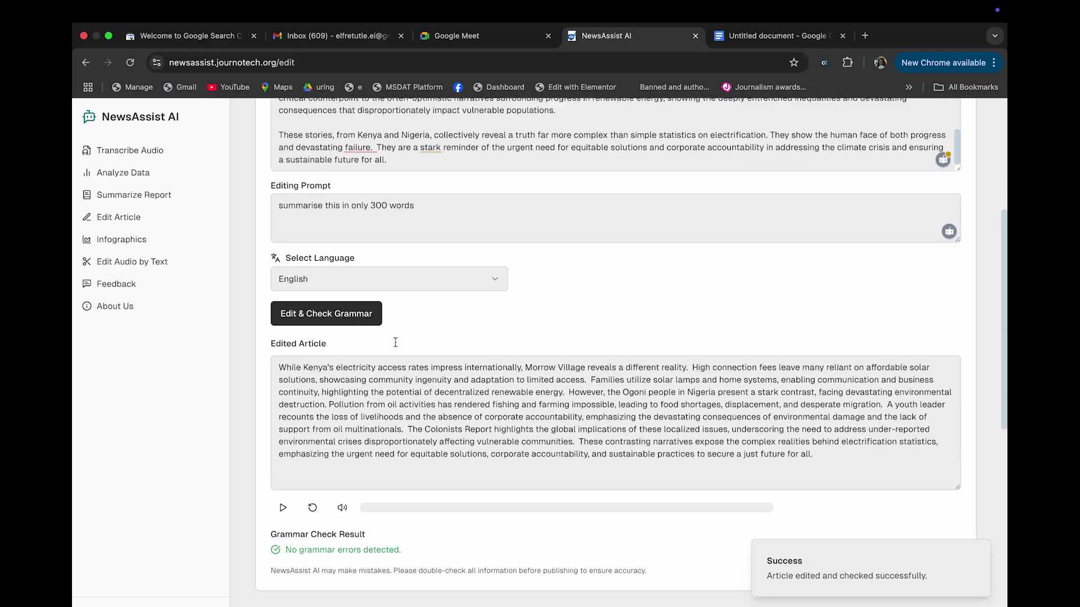
{"action": "left_click", "coordinate": [140, 199]}
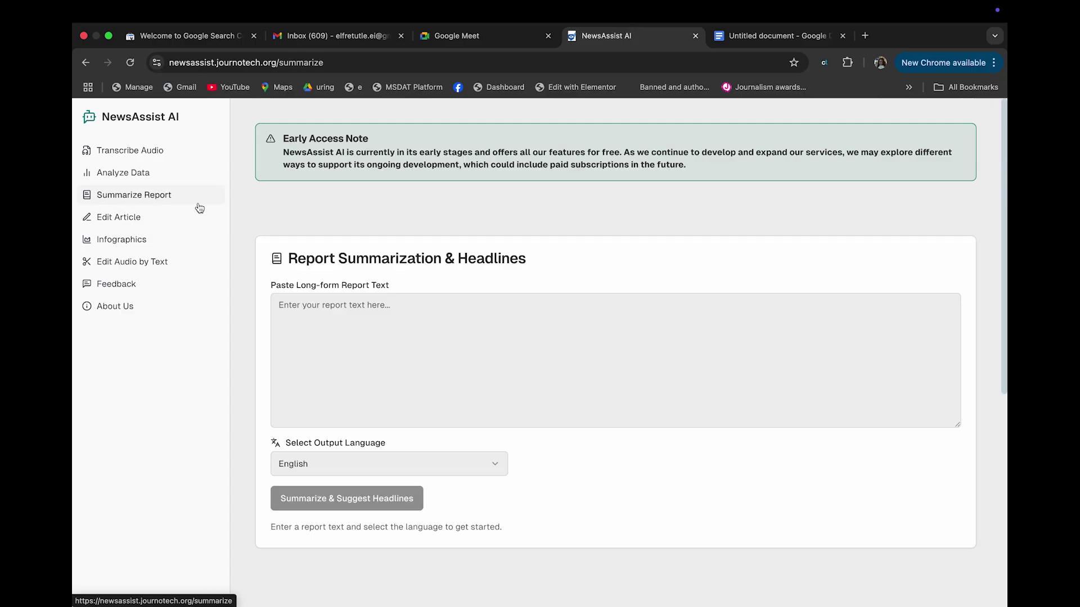
Leave the empty report box and go to the Transcribe Audio page
{"action": "left_click", "coordinate": [419, 330]}
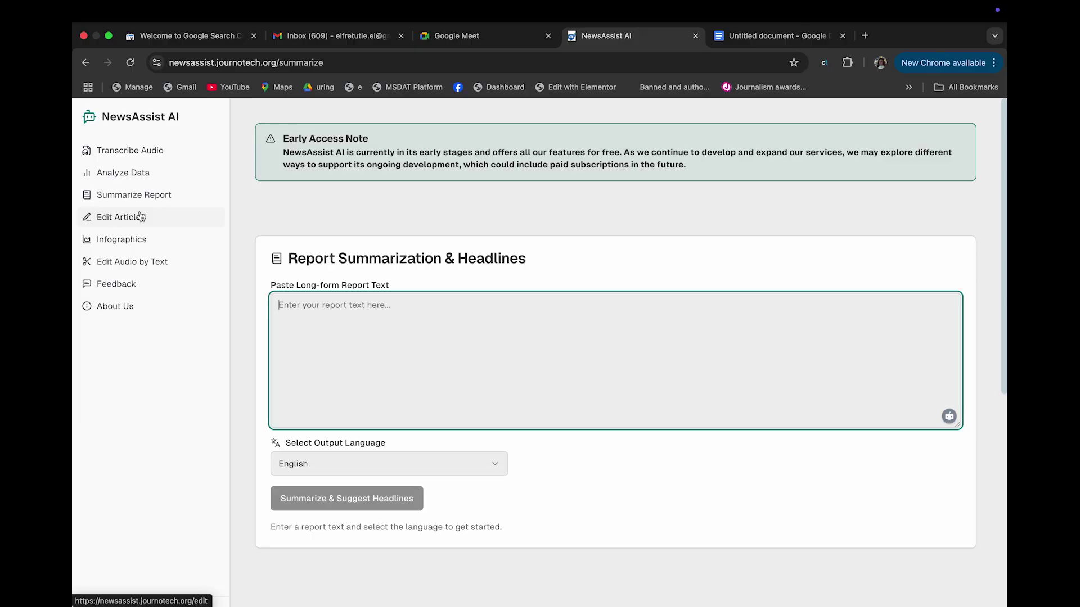
{"action": "left_click", "coordinate": [130, 150]}
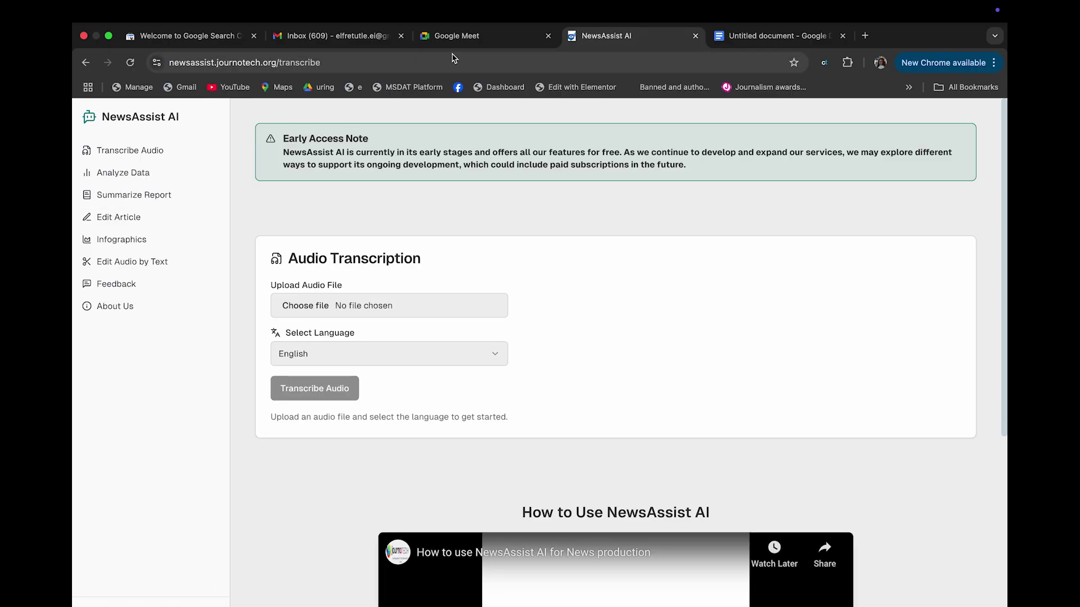